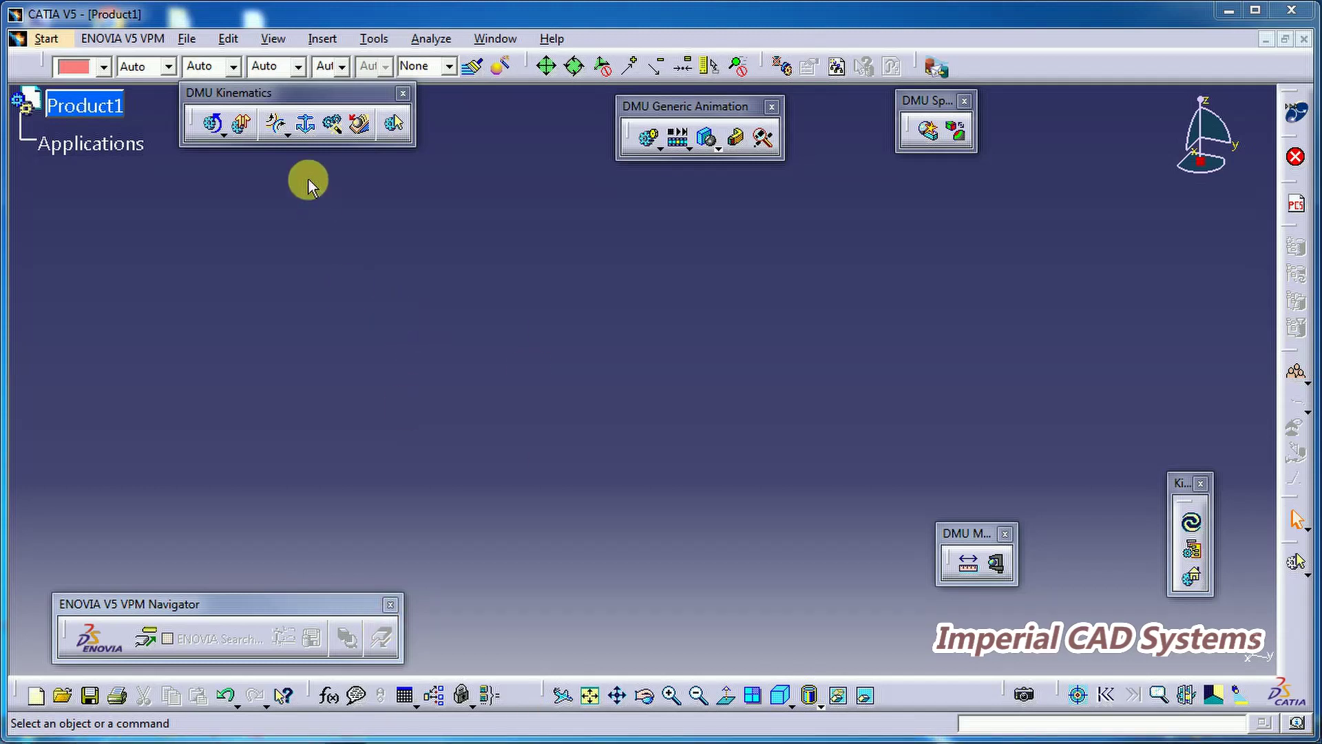
Step: Show the kinematic joint types and rearrange the kinematics and generic animation toolbars
left_click(288, 135)
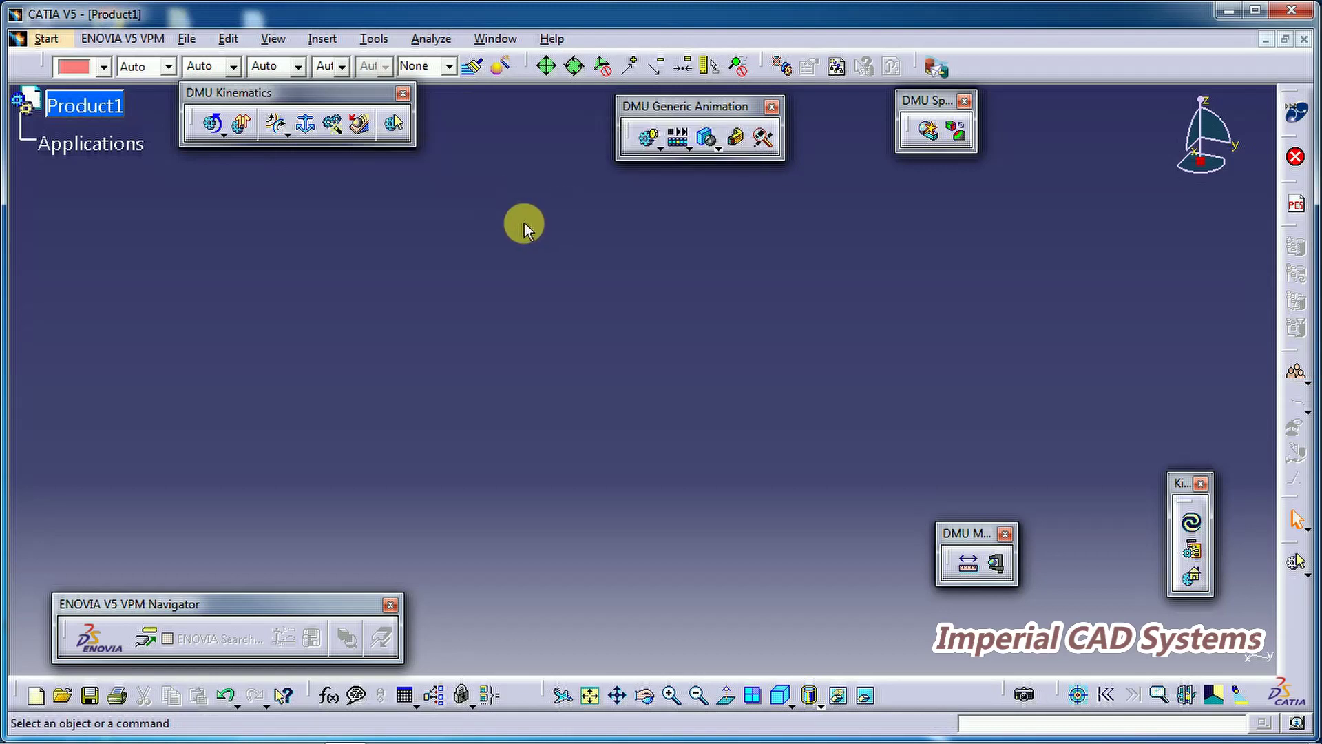
left_click_drag(638, 106, 582, 94)
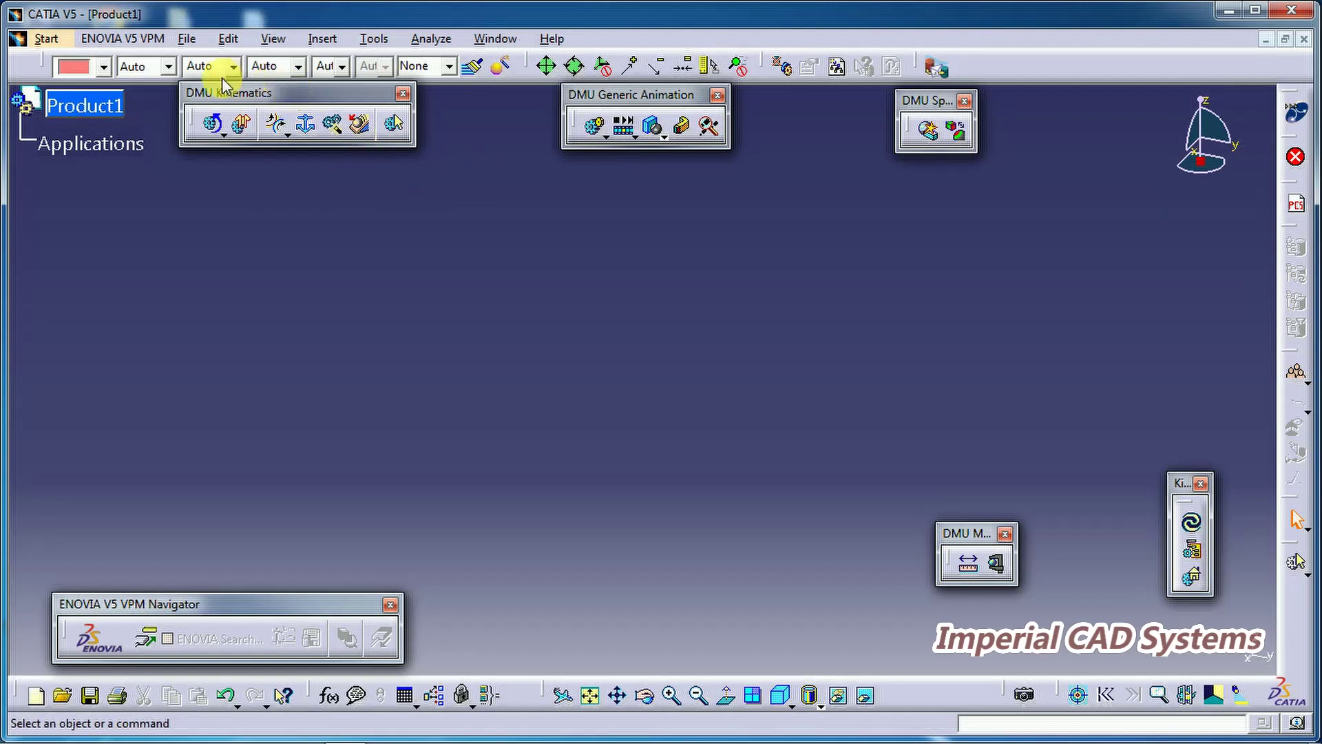
left_click_drag(331, 93, 358, 111)
left_click_drag(570, 103, 566, 119)
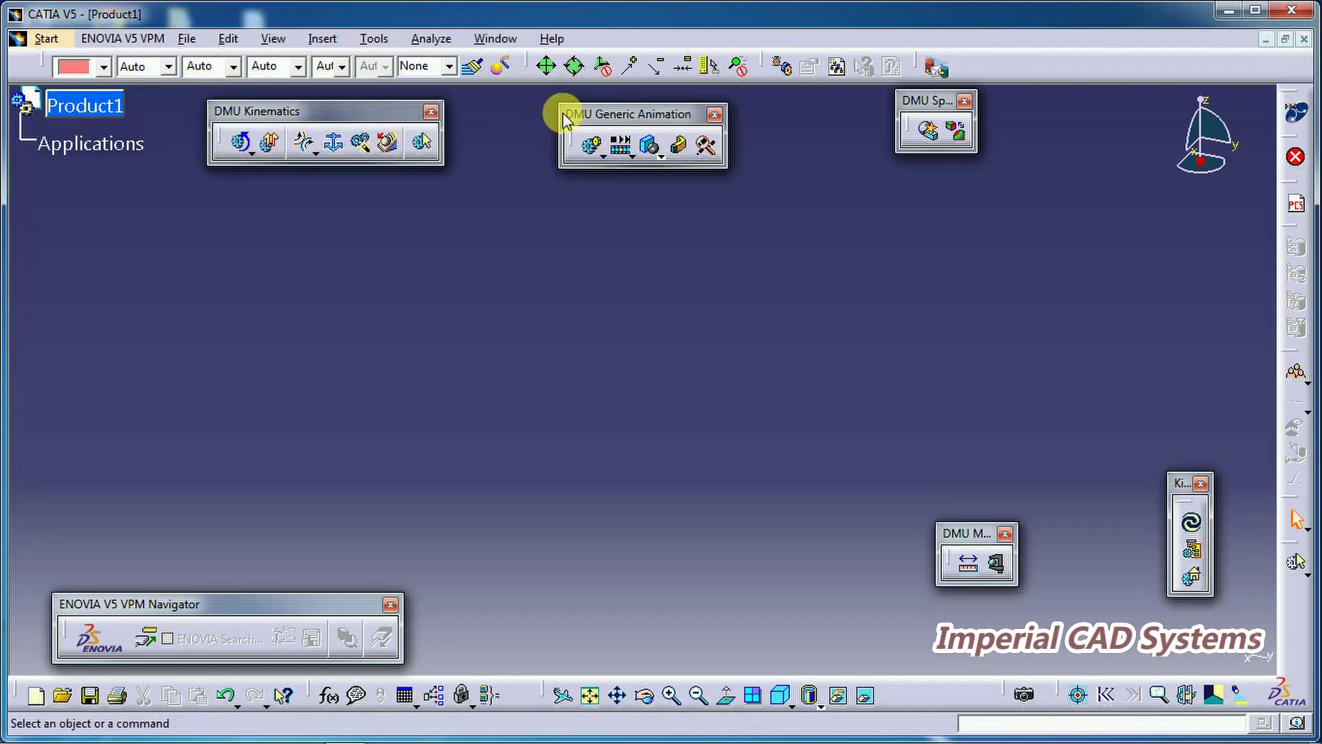
Step: Switch to Assembly Design and insert the 'slide' part file into Product1 as an existing component
left_click(47, 38)
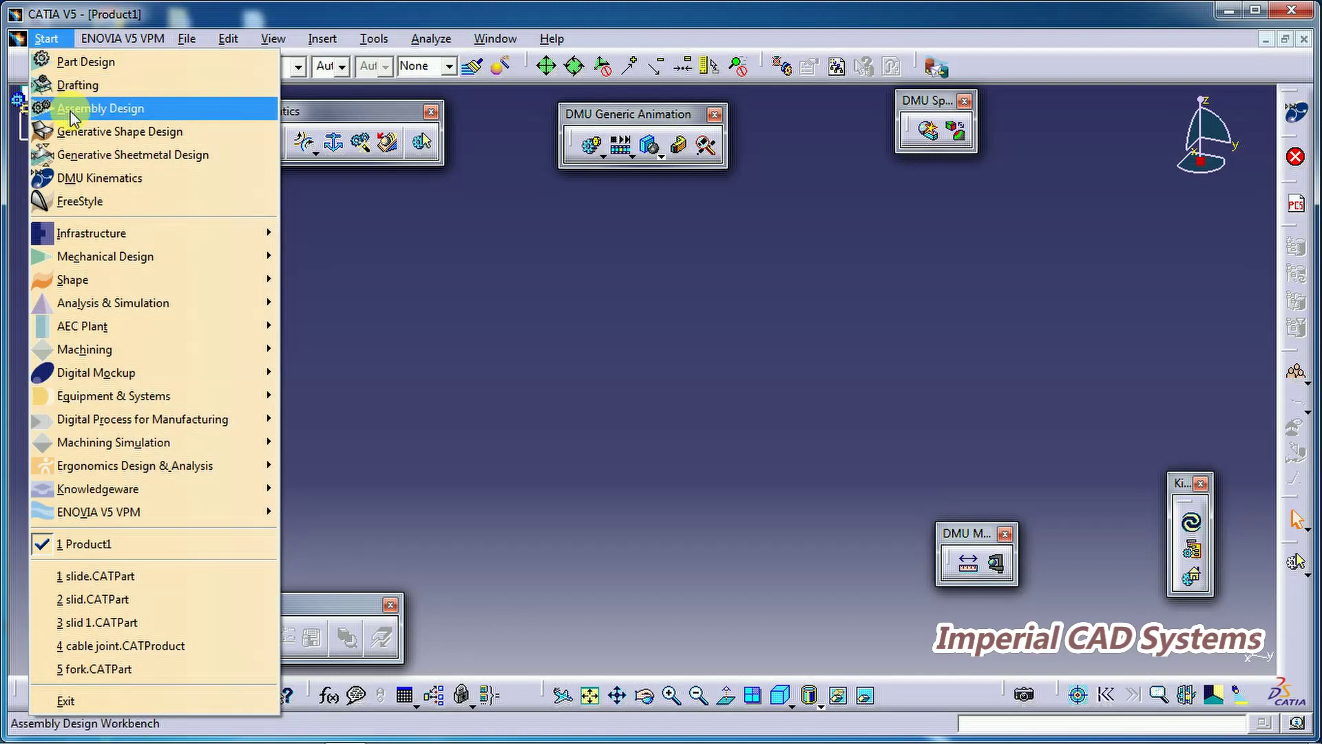
left_click(74, 114)
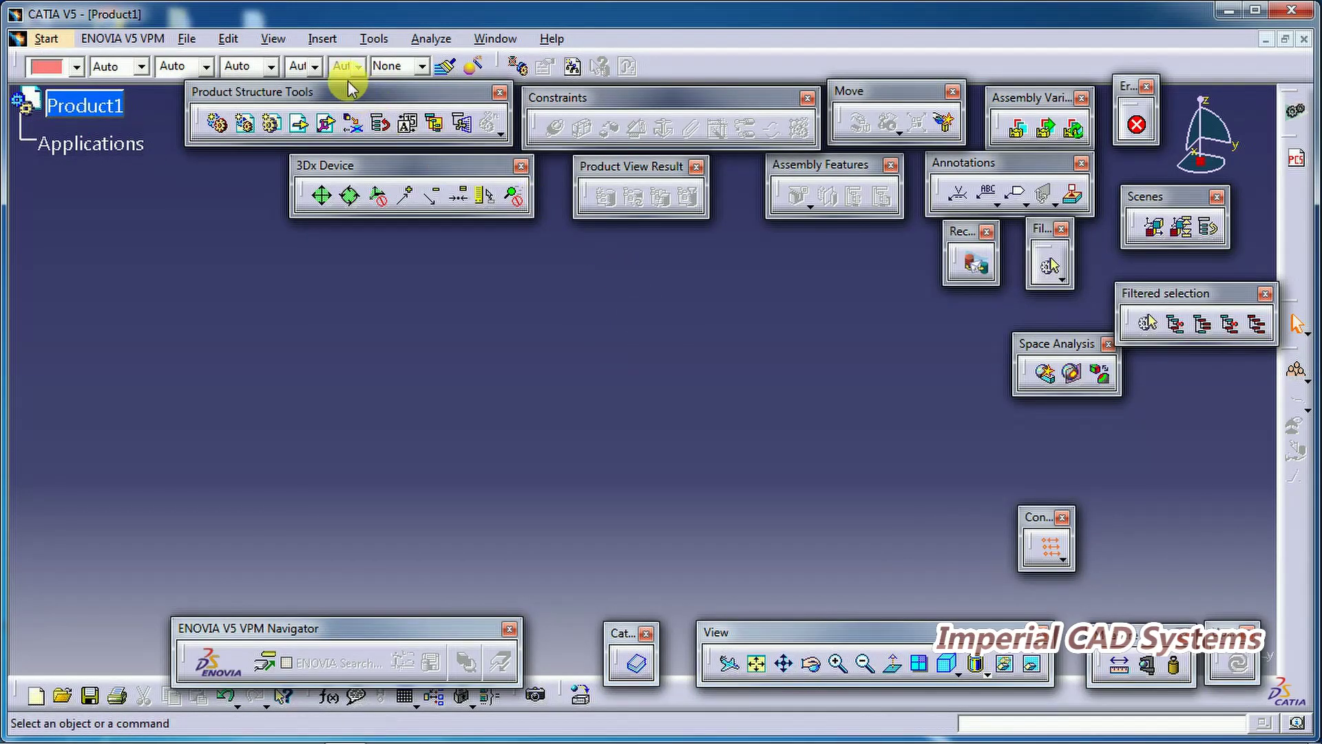
left_click(298, 123)
left_click(114, 106)
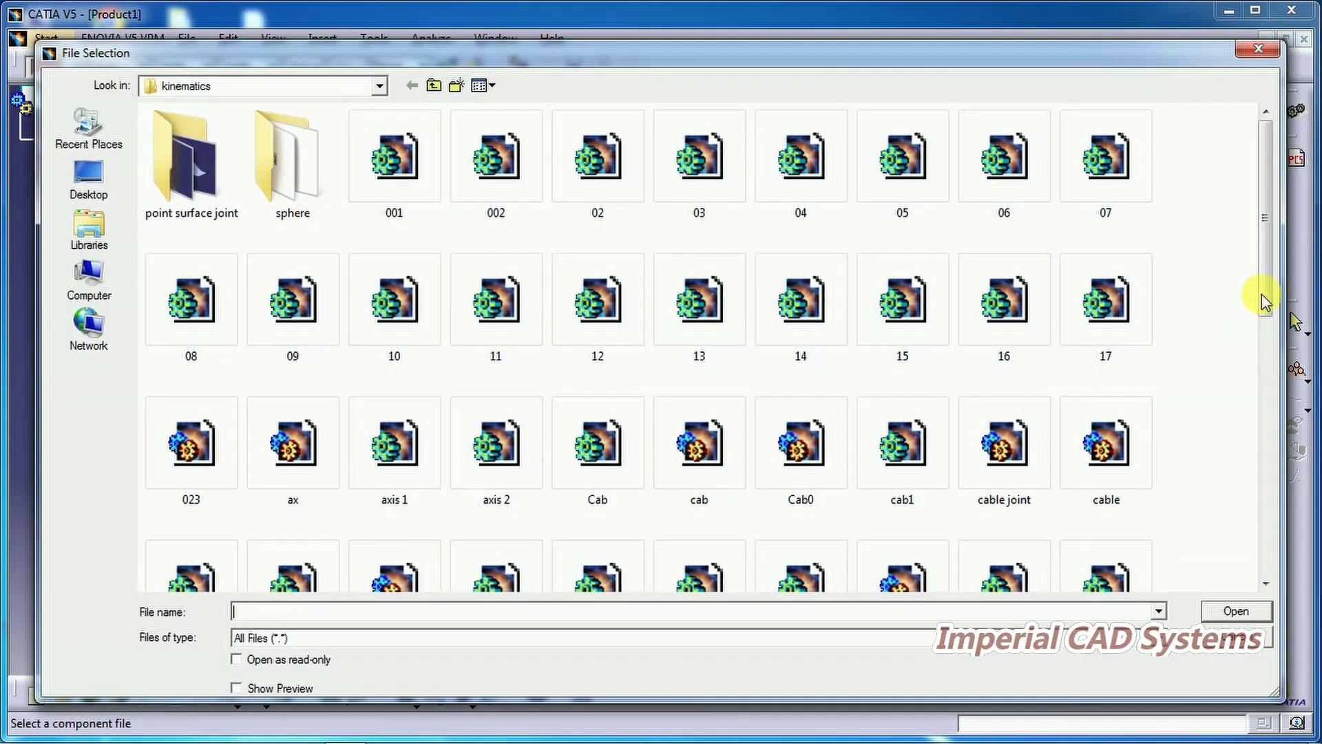
left_click_drag(1269, 296, 1260, 547)
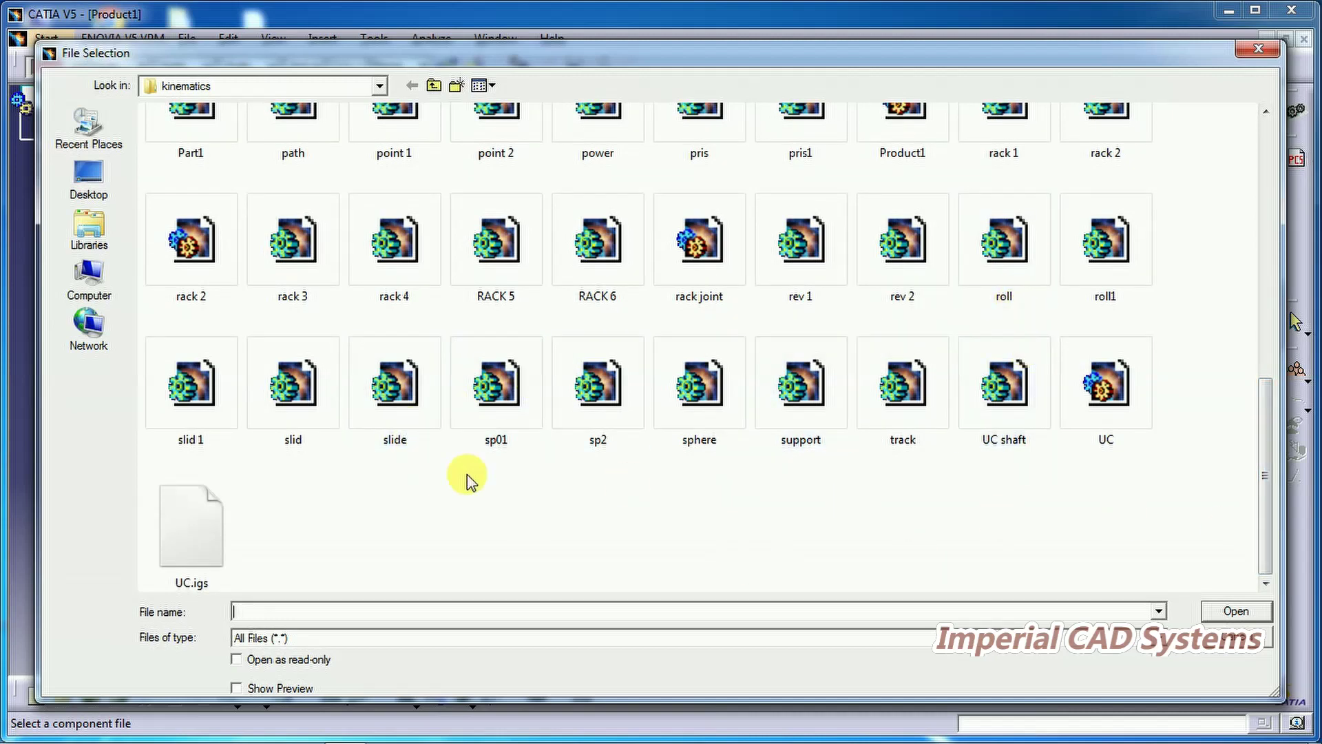
left_click(398, 378)
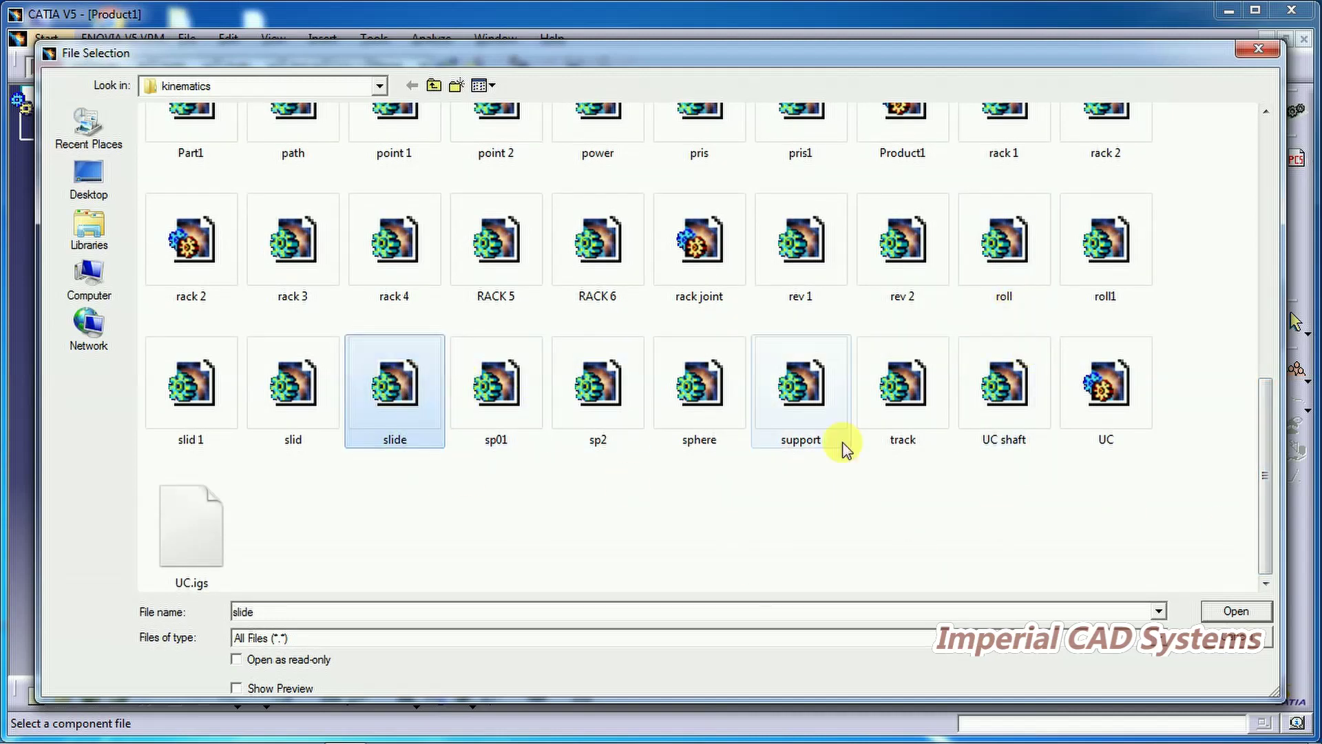
left_click(1237, 616)
middle_click_drag(848, 454, 401, 298)
middle_click_drag(826, 423, 463, 502)
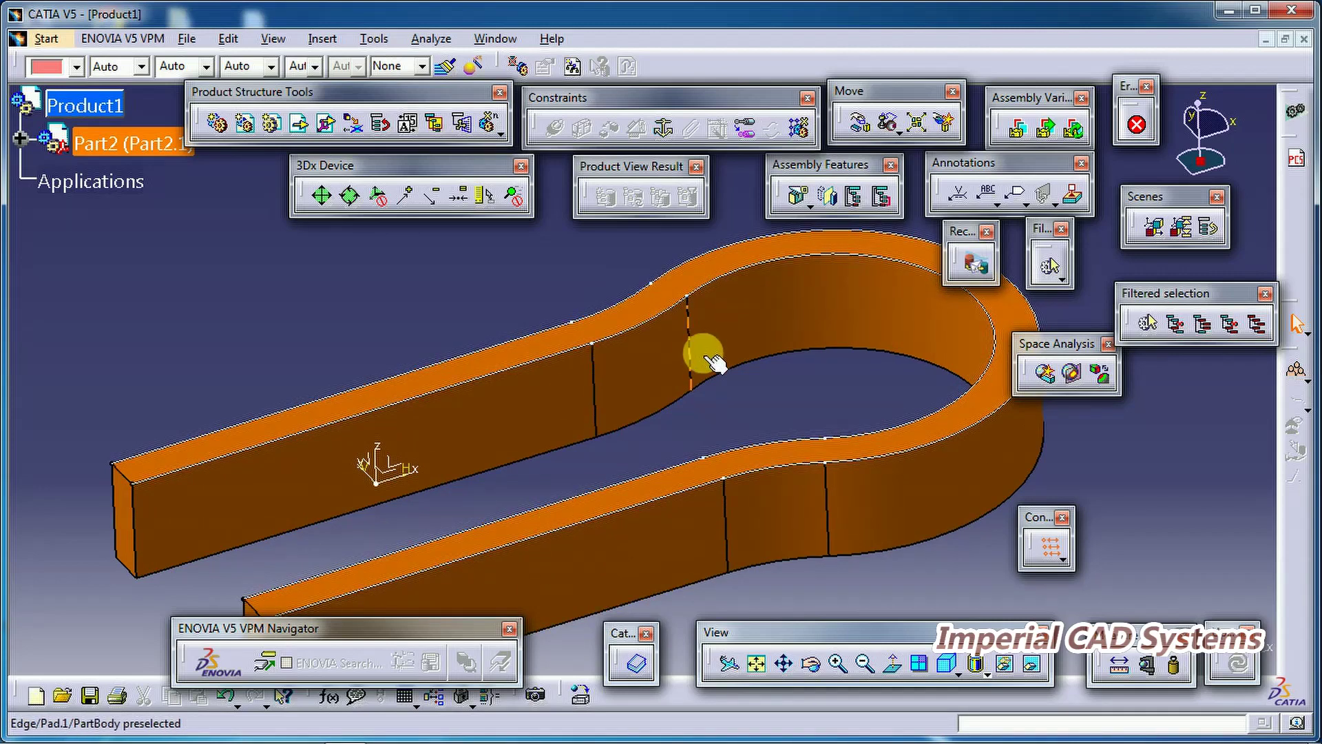
mouse_move(696, 391)
middle_mouse_down()
mouse_move(679, 431)
mouse_move(692, 456)
middle_mouse_up()
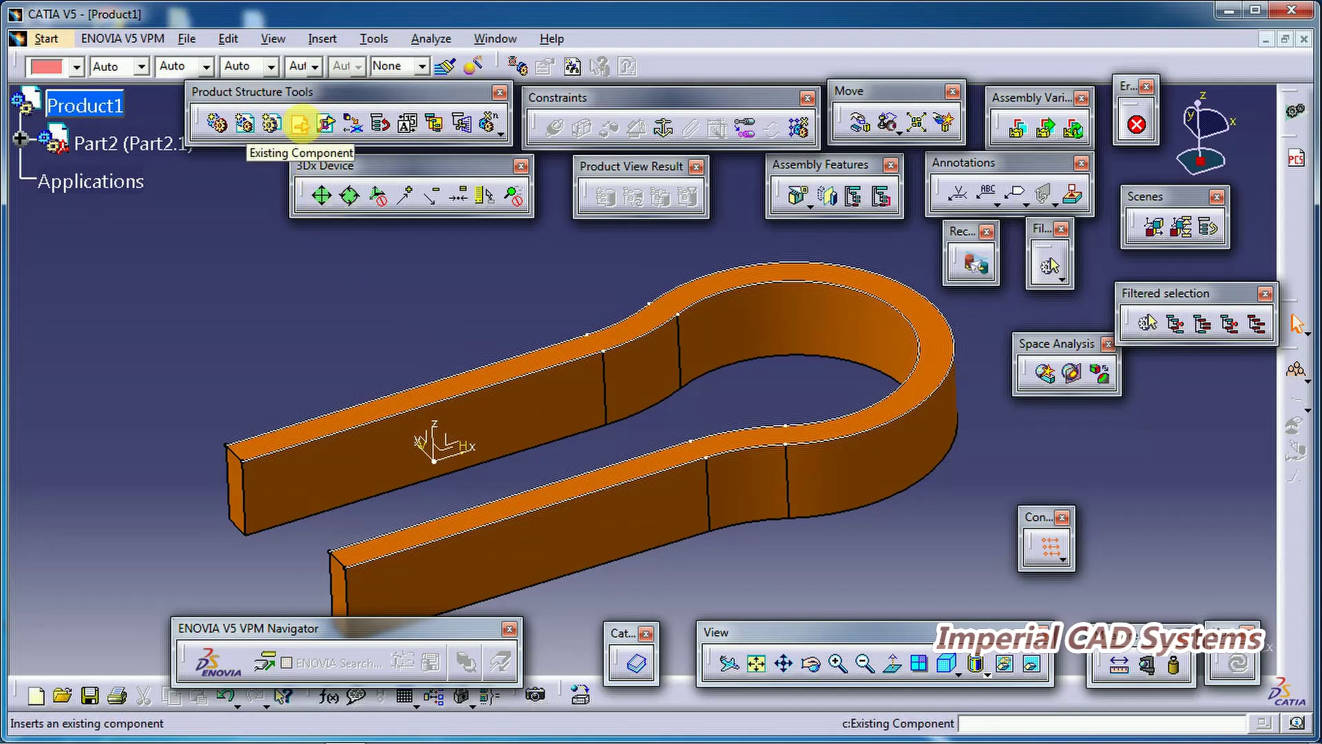
Step: Insert the 'slid 1' part file into Product1 and frame the roller with the track
left_click(110, 107)
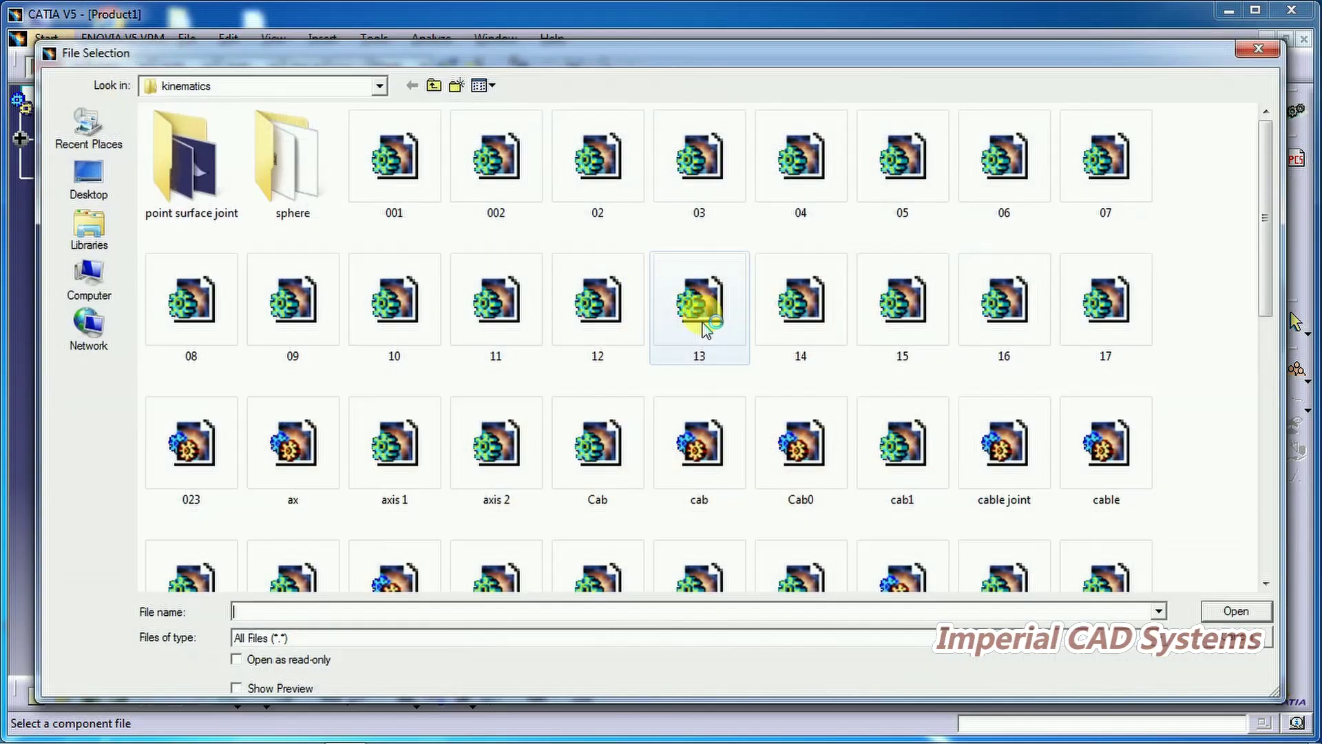
left_click_drag(1263, 287, 1275, 567)
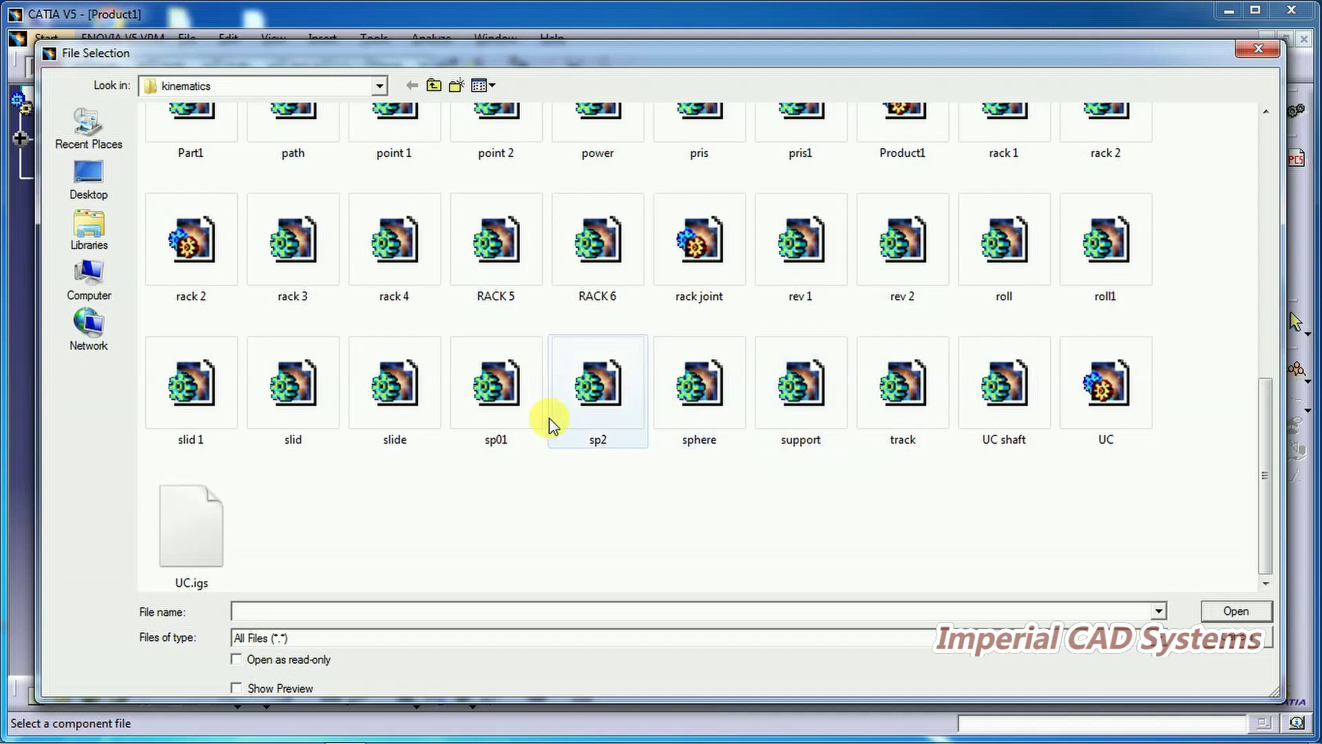
left_click(193, 406)
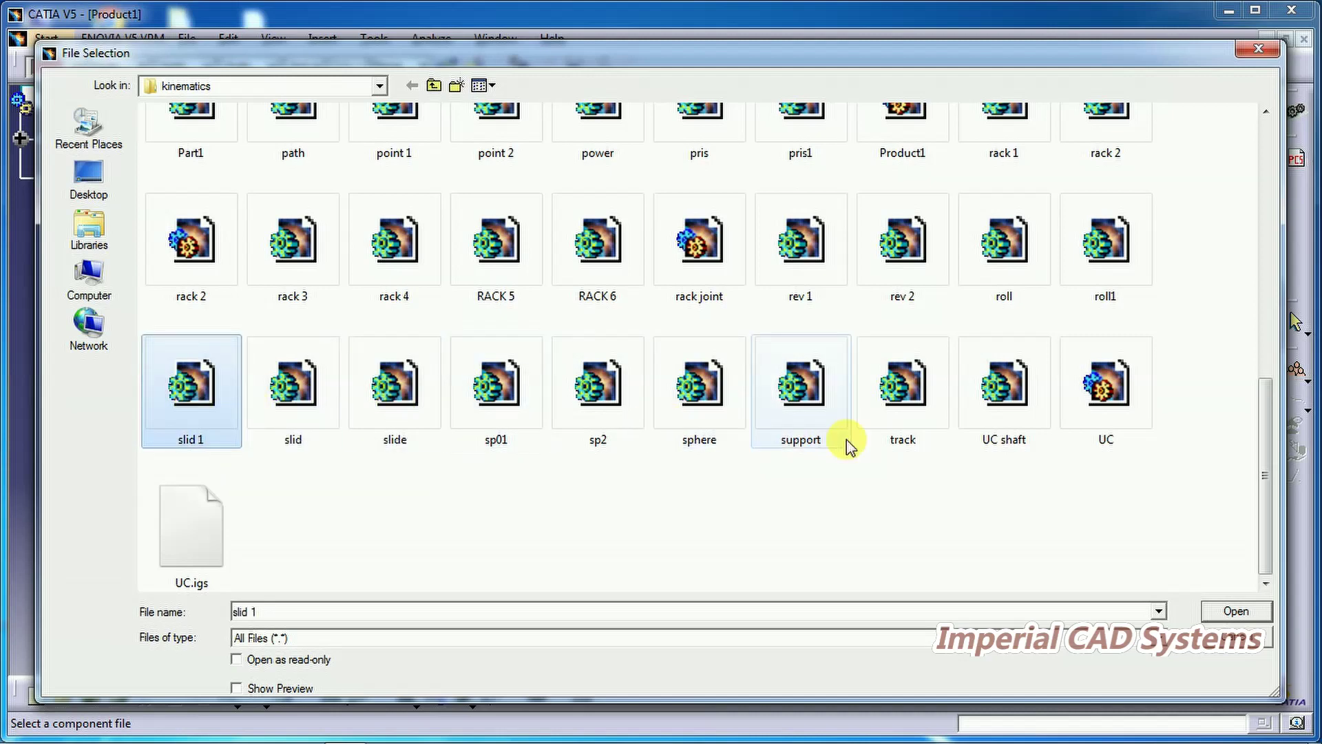
left_click(1225, 615)
middle_click_drag(588, 486, 702, 449)
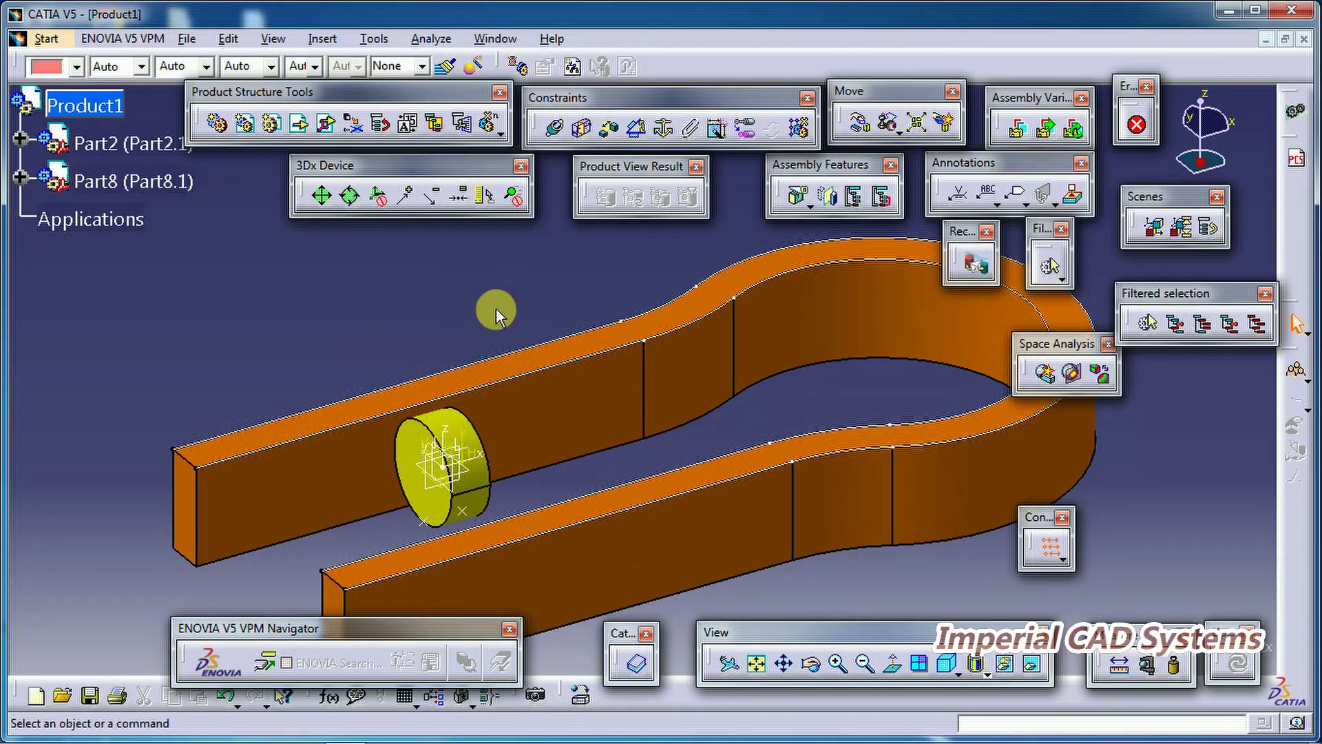
Step: Fix the orange track and drag the yellow roller along Z above it
left_click(664, 127)
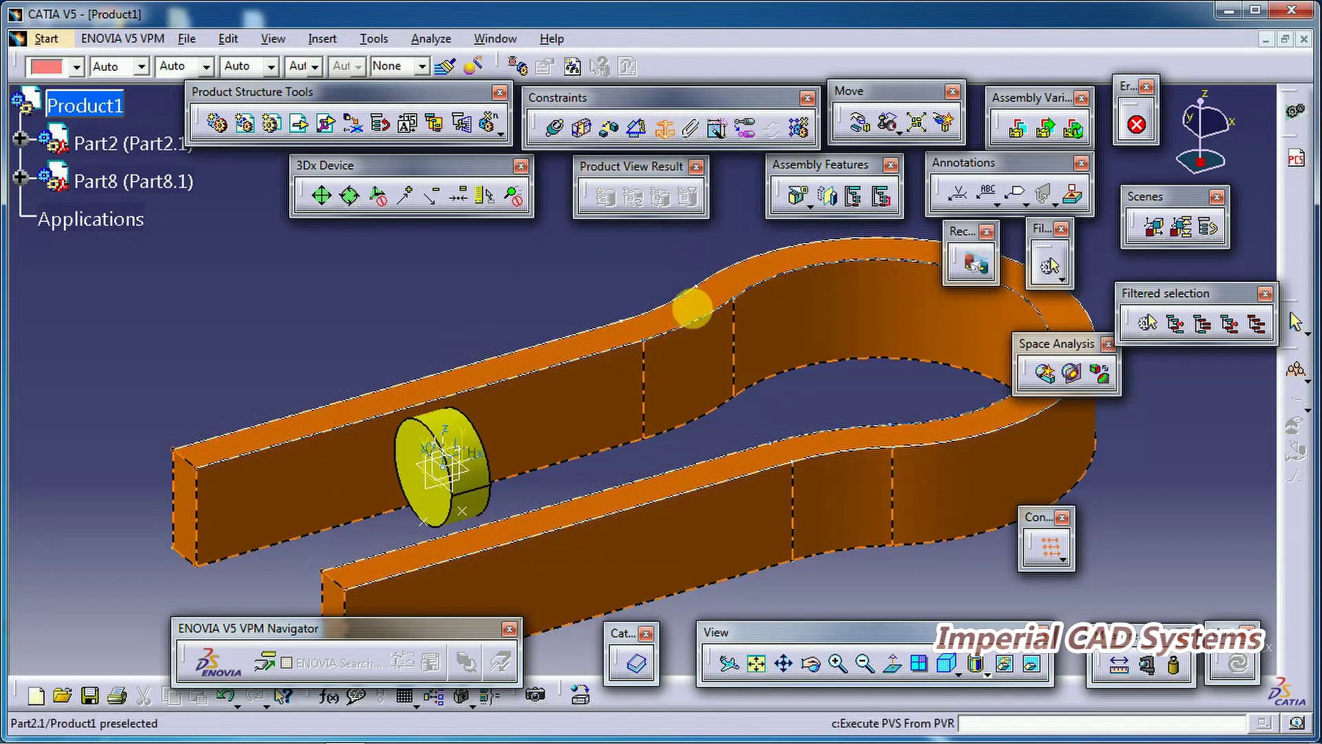
left_click(682, 378)
left_click(860, 122)
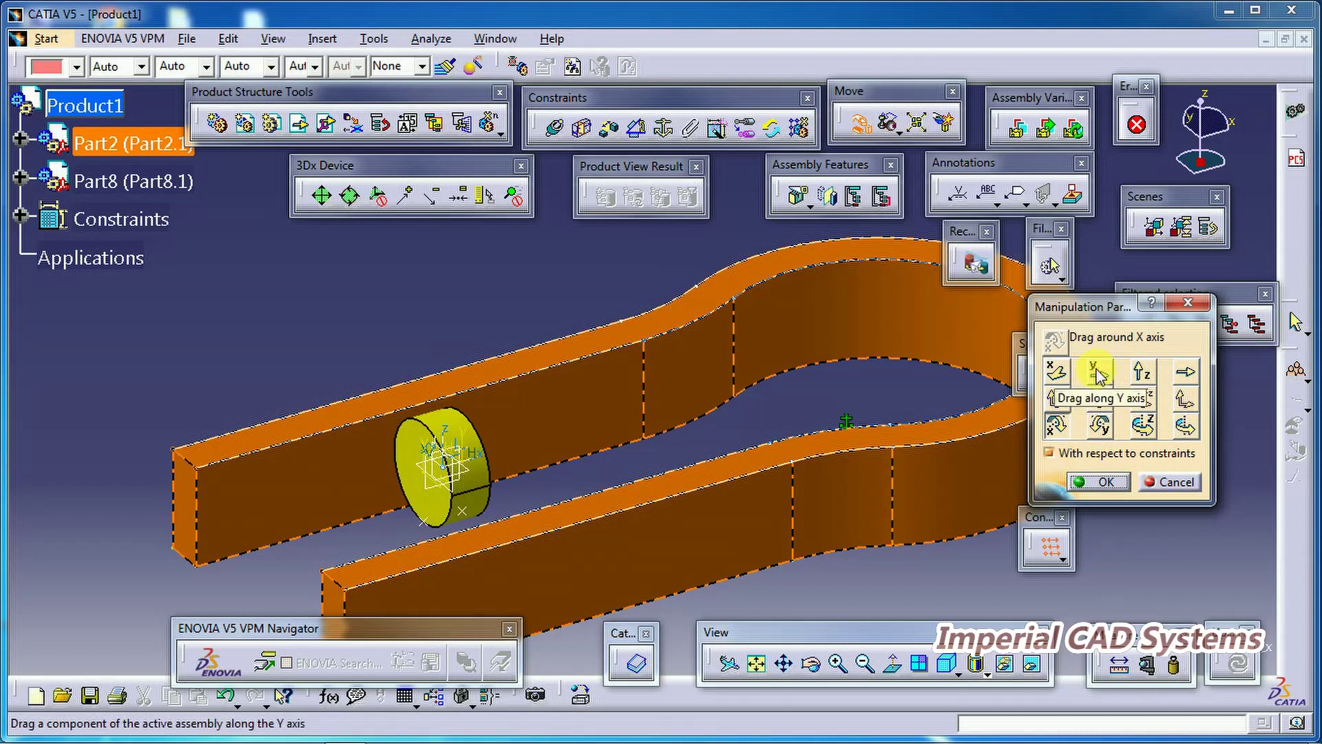
left_click(1142, 372)
left_click_drag(443, 470, 495, 378)
middle_click_drag(496, 378, 723, 419)
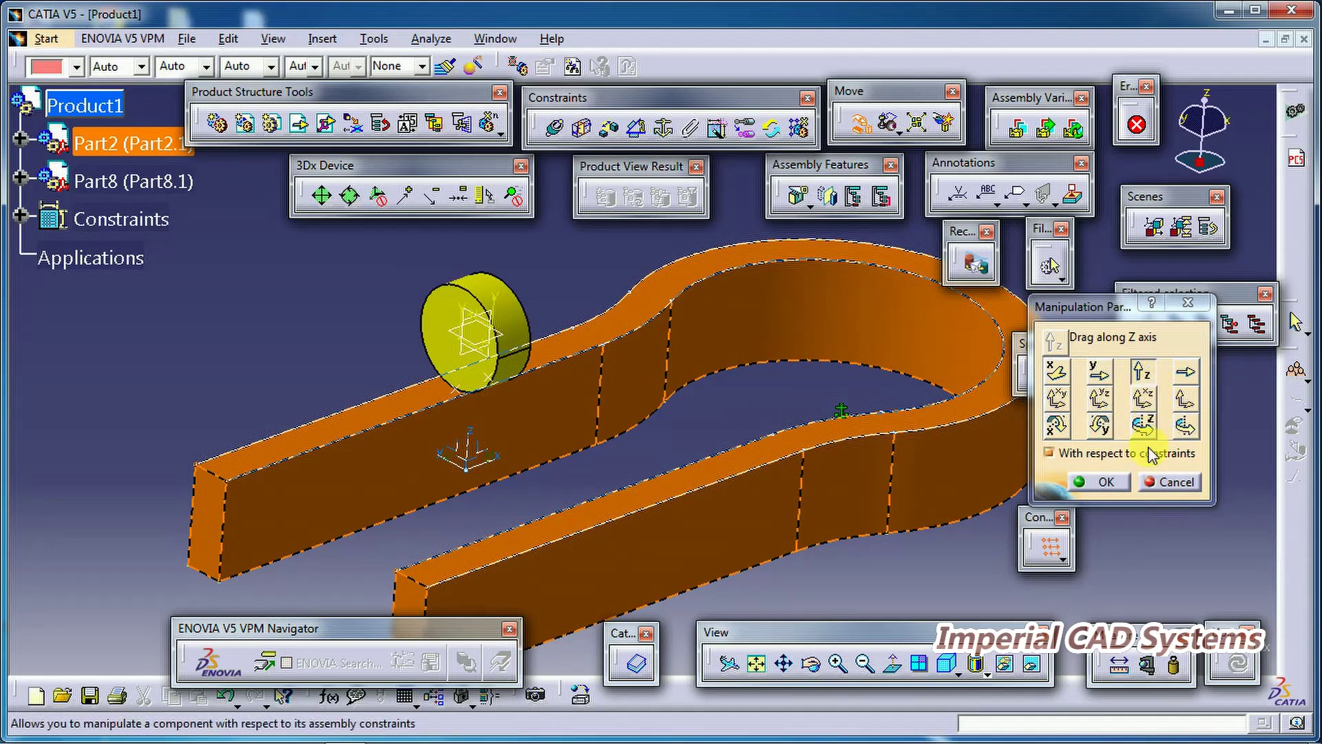
Step: Rotate the yellow roller about the Z axis so it stands upright over the arm
left_click(1143, 425)
left_click(490, 333)
left_click_drag(492, 335, 190, 204)
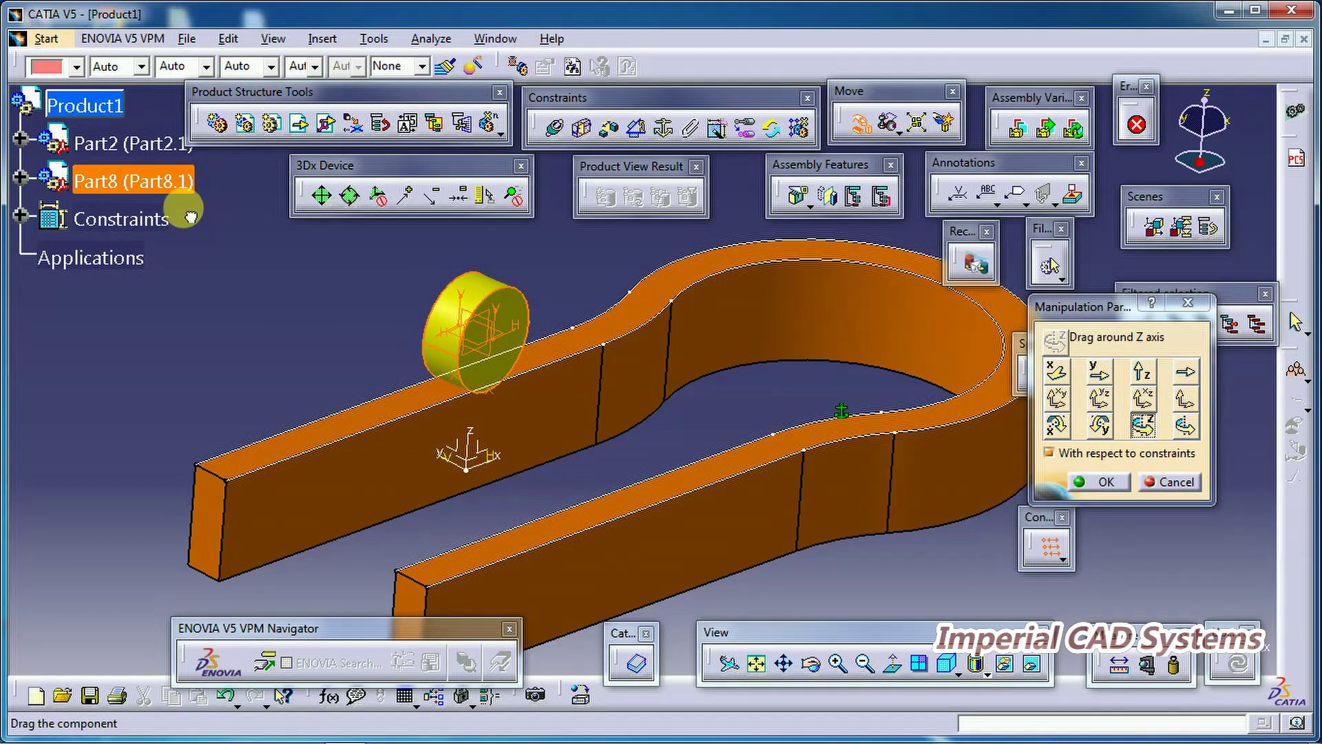
left_click(1104, 482)
middle_click_drag(675, 431, 608, 333)
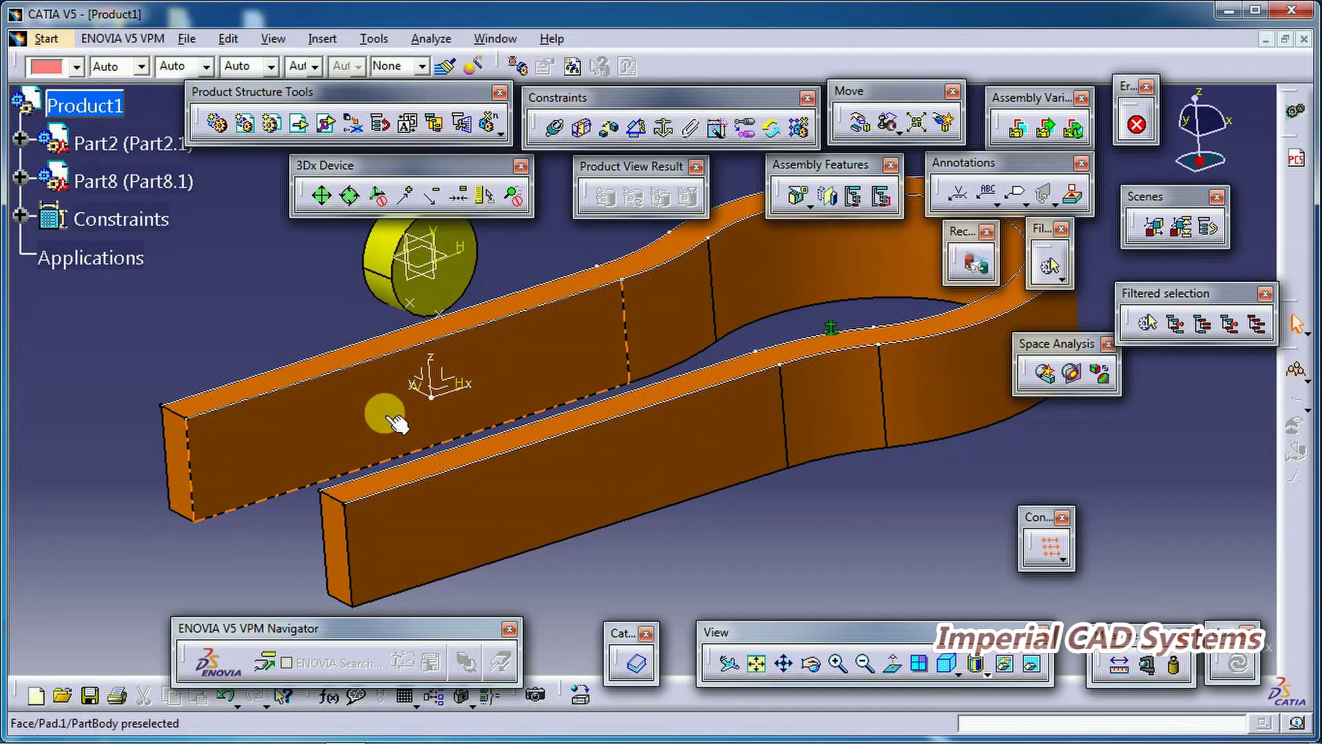
middle_click_drag(478, 369, 473, 306)
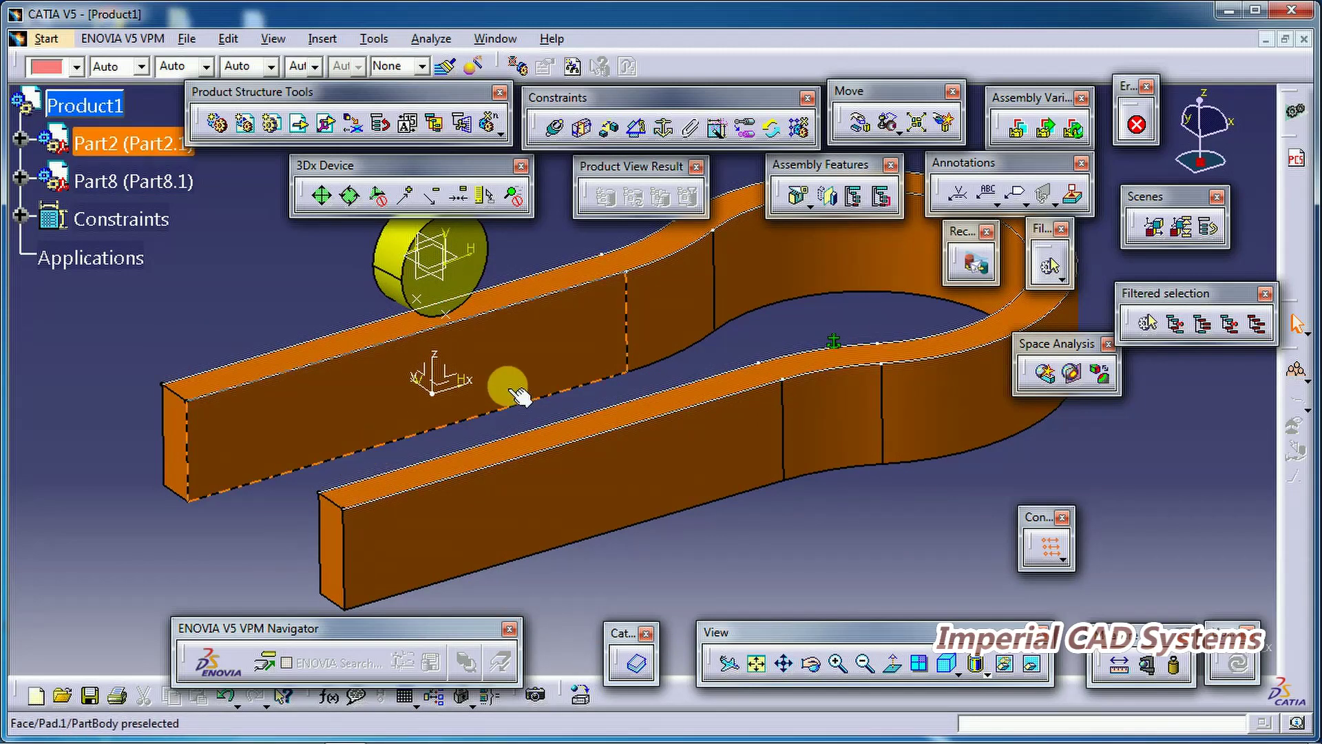
Step: Add a coincidence constraint between the roller element and the track's top edge
left_click(587, 131)
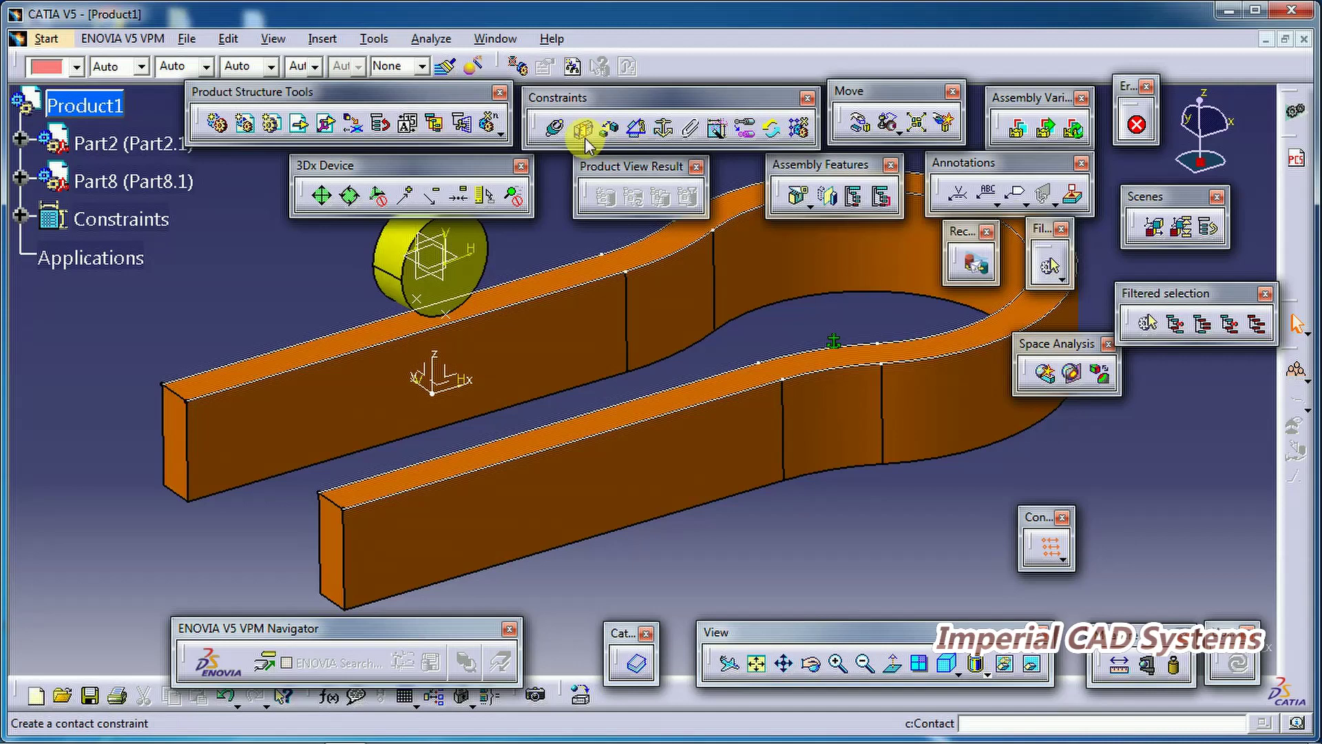
left_click(558, 131)
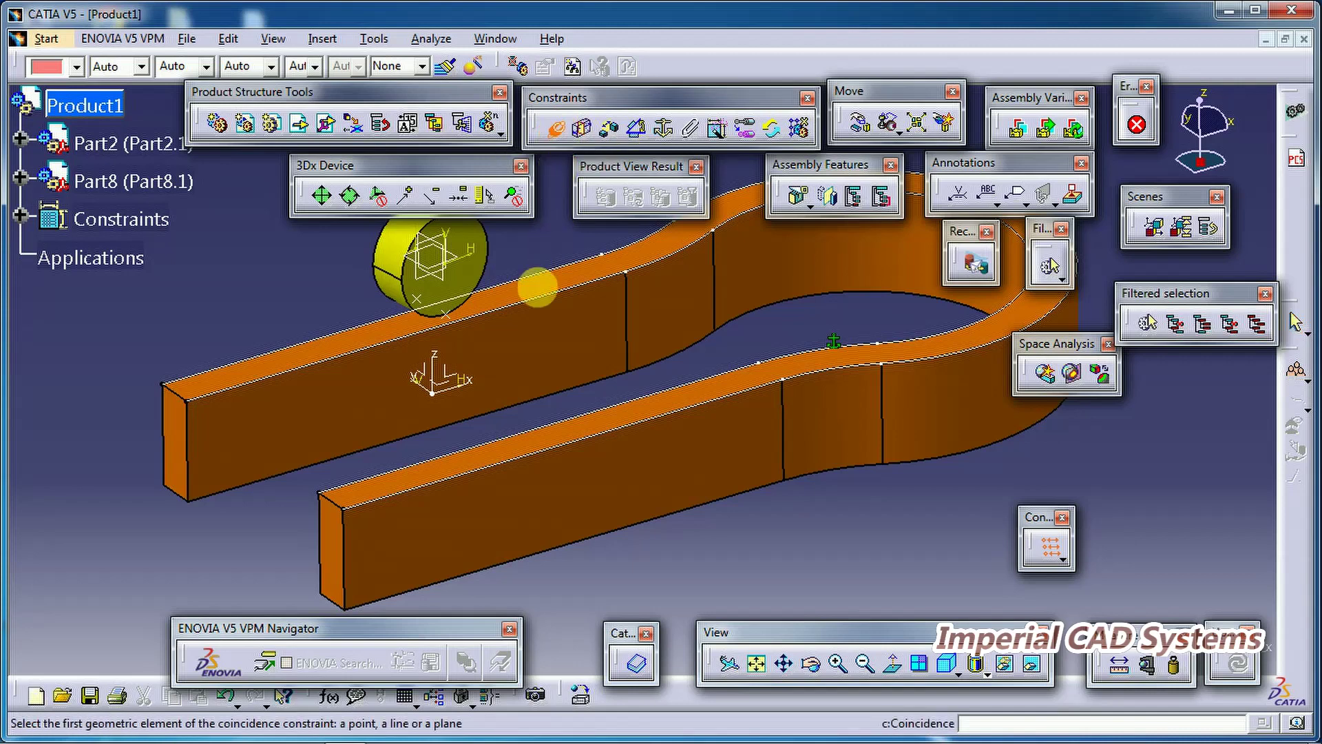
left_click(447, 313)
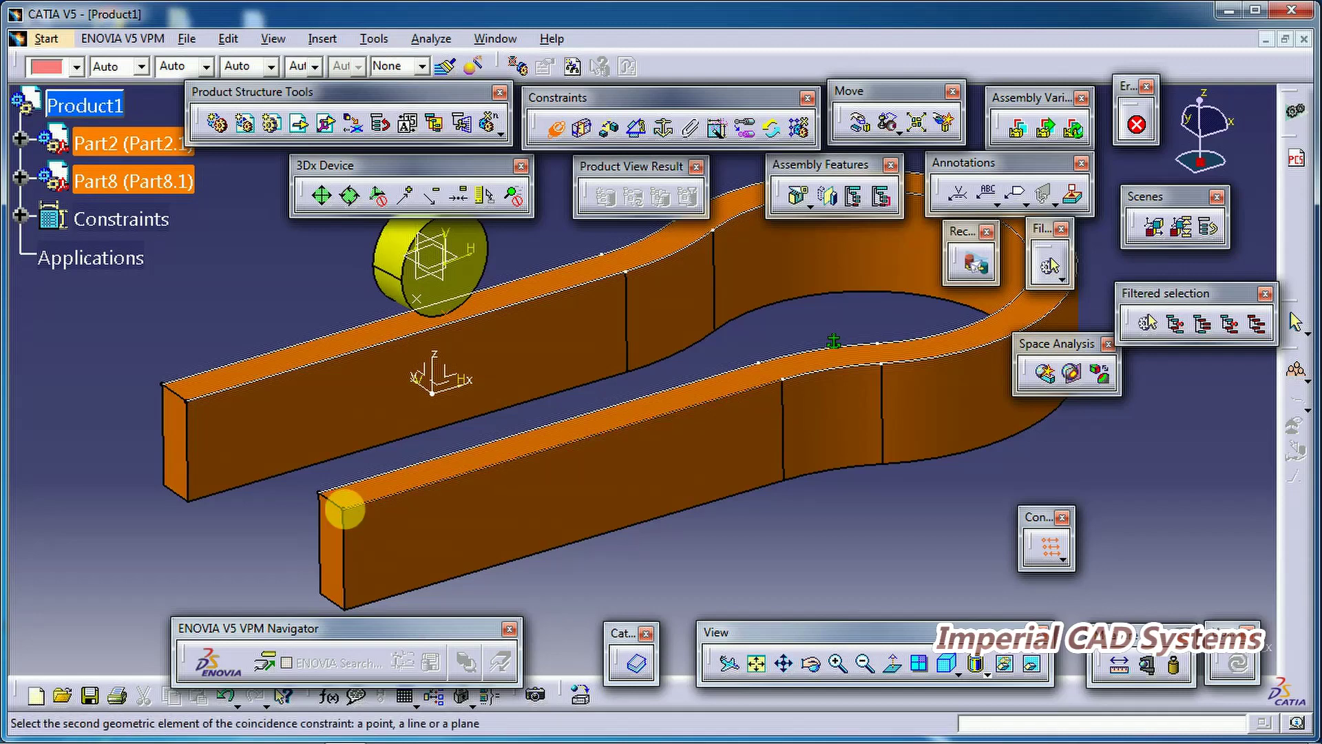
left_click(348, 511)
middle_click_drag(517, 534, 594, 432)
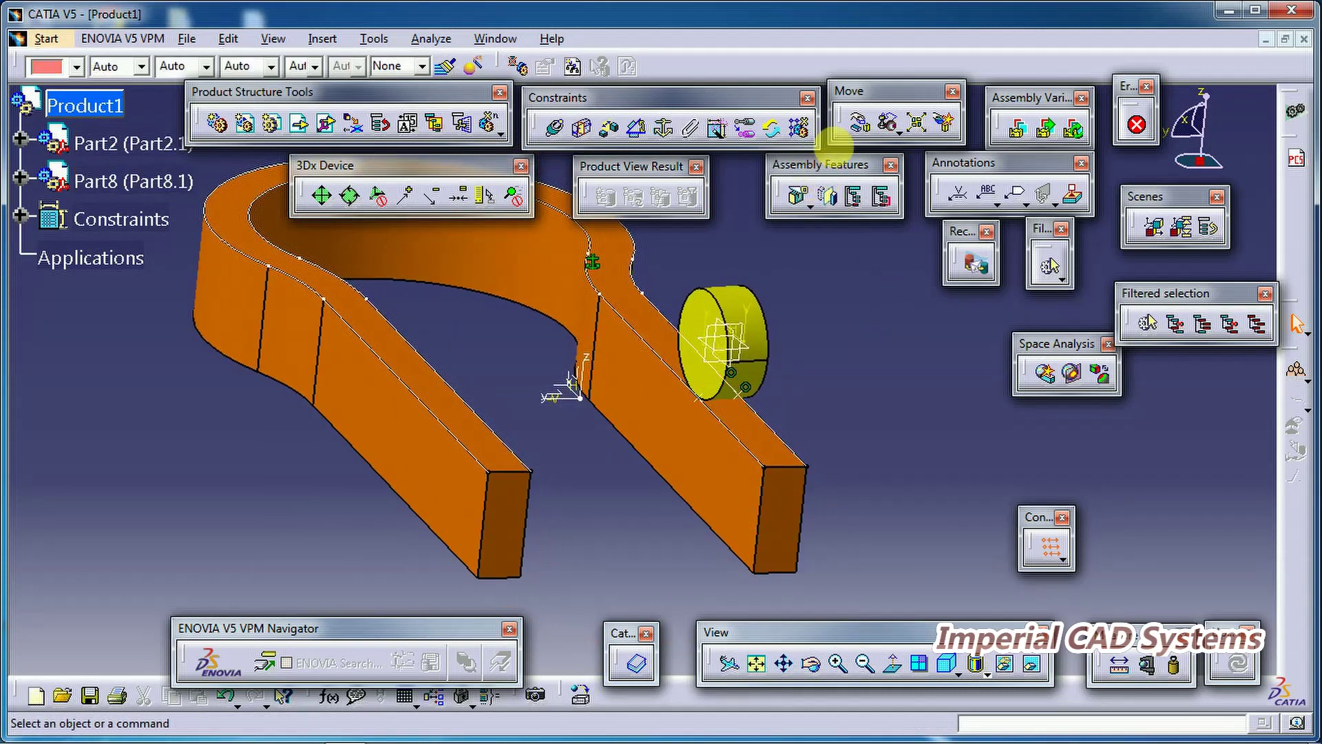
Step: Slide the yellow roller along the track arm using an X-axis drag
left_click(857, 126)
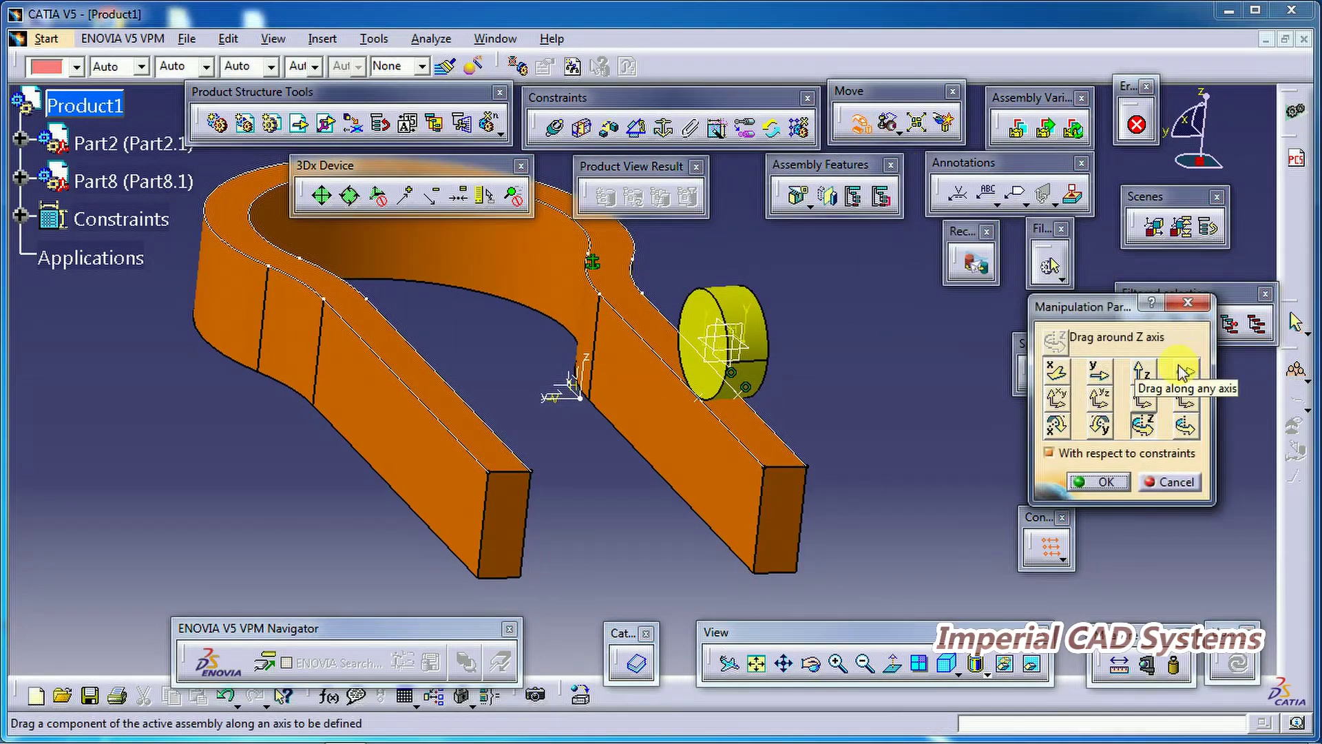
left_click(1054, 377)
left_click_drag(736, 329, 779, 407)
left_click(1086, 482)
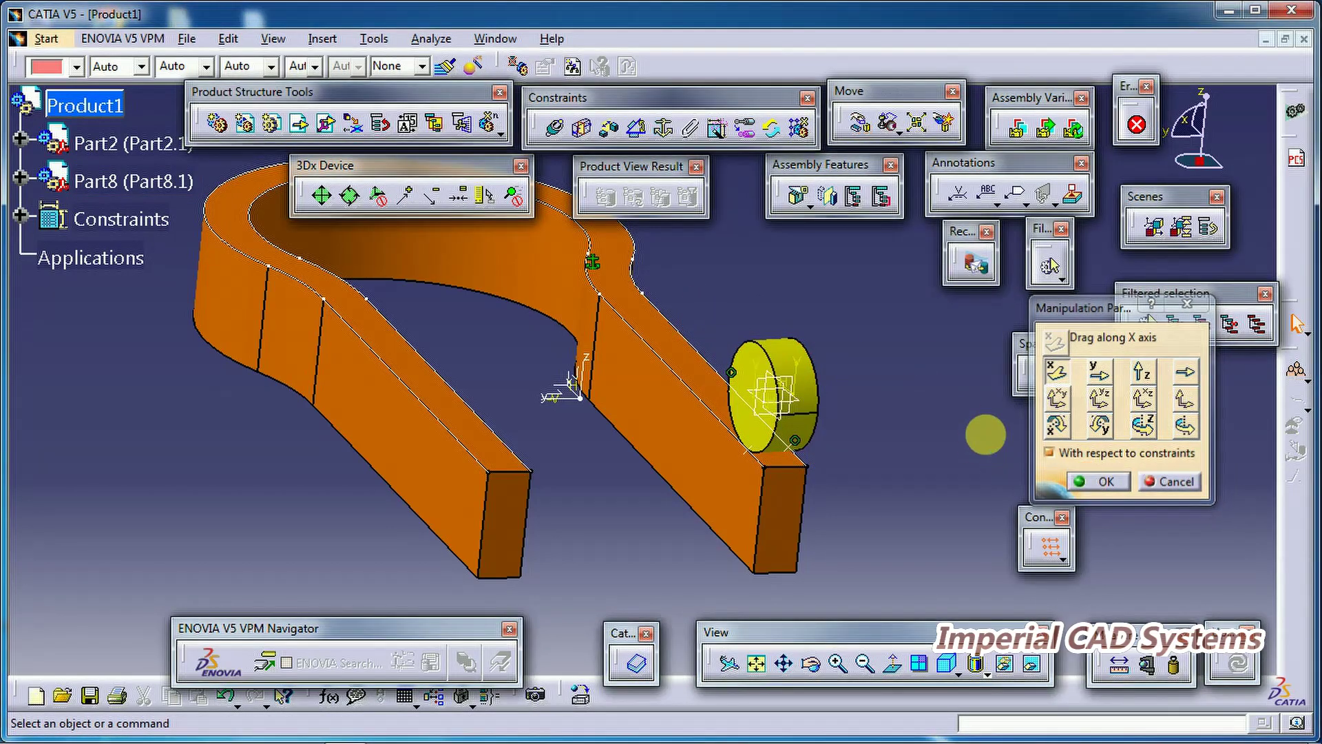
Step: Tilt the yellow roller about its X axis and zoom in on the arm end
left_click(859, 125)
left_click(1056, 424)
left_click_drag(805, 357, 973, 420)
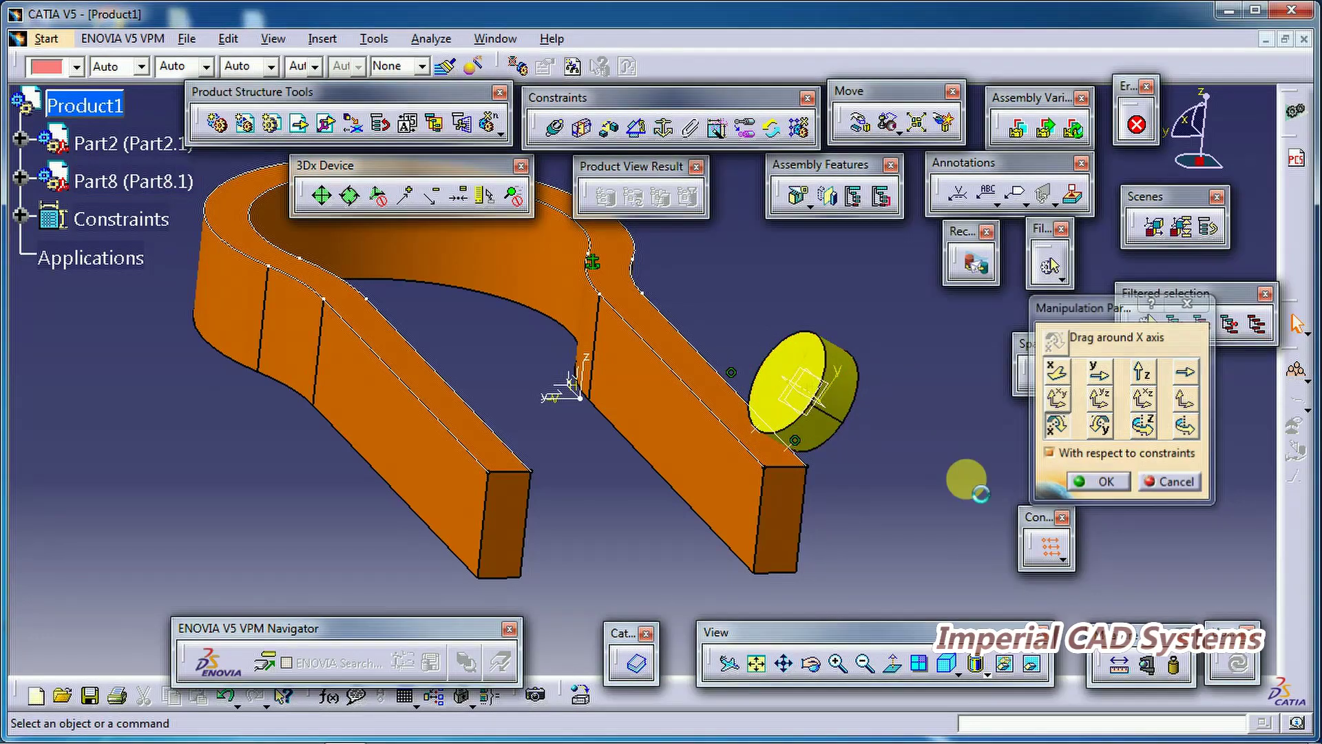
left_click(1091, 484)
middle_click_drag(920, 473, 848, 261)
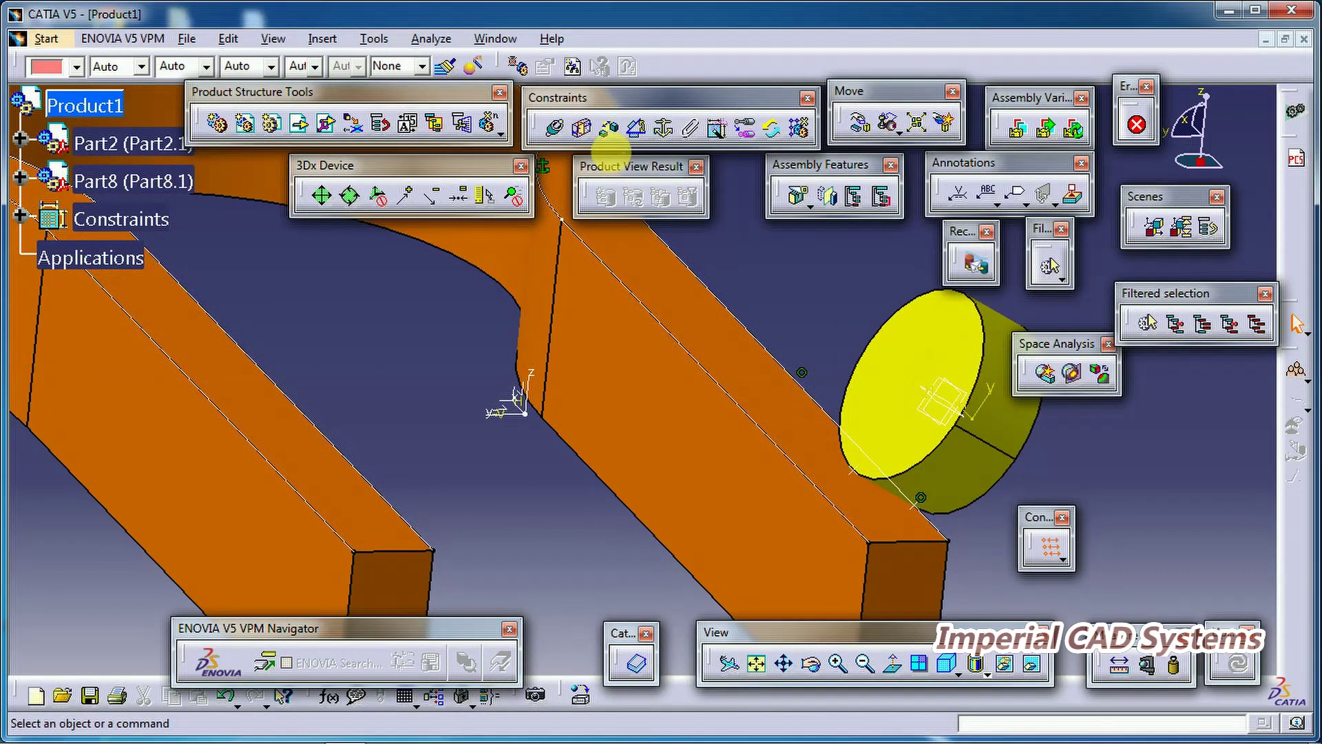
Step: Make the roller's edge coincident with the track edge, standing it at the arm's far end
left_click(555, 128)
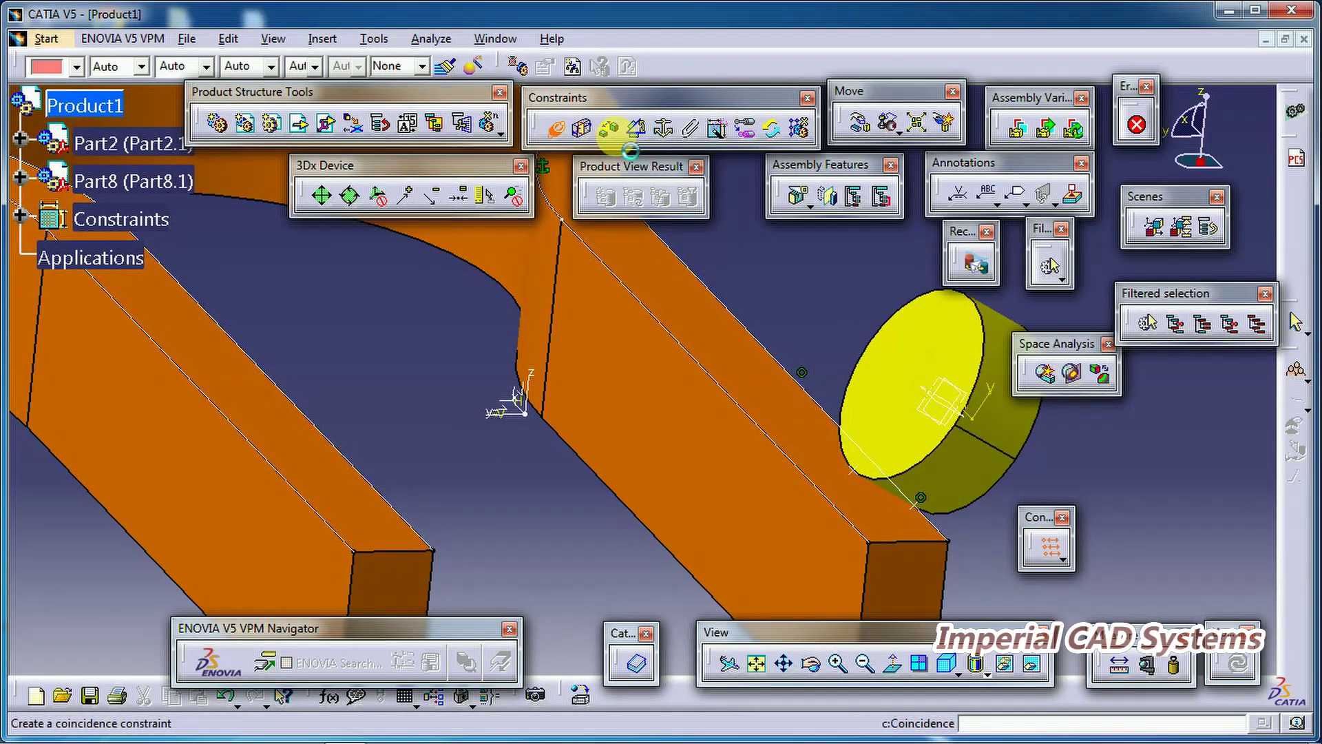
left_click(864, 477)
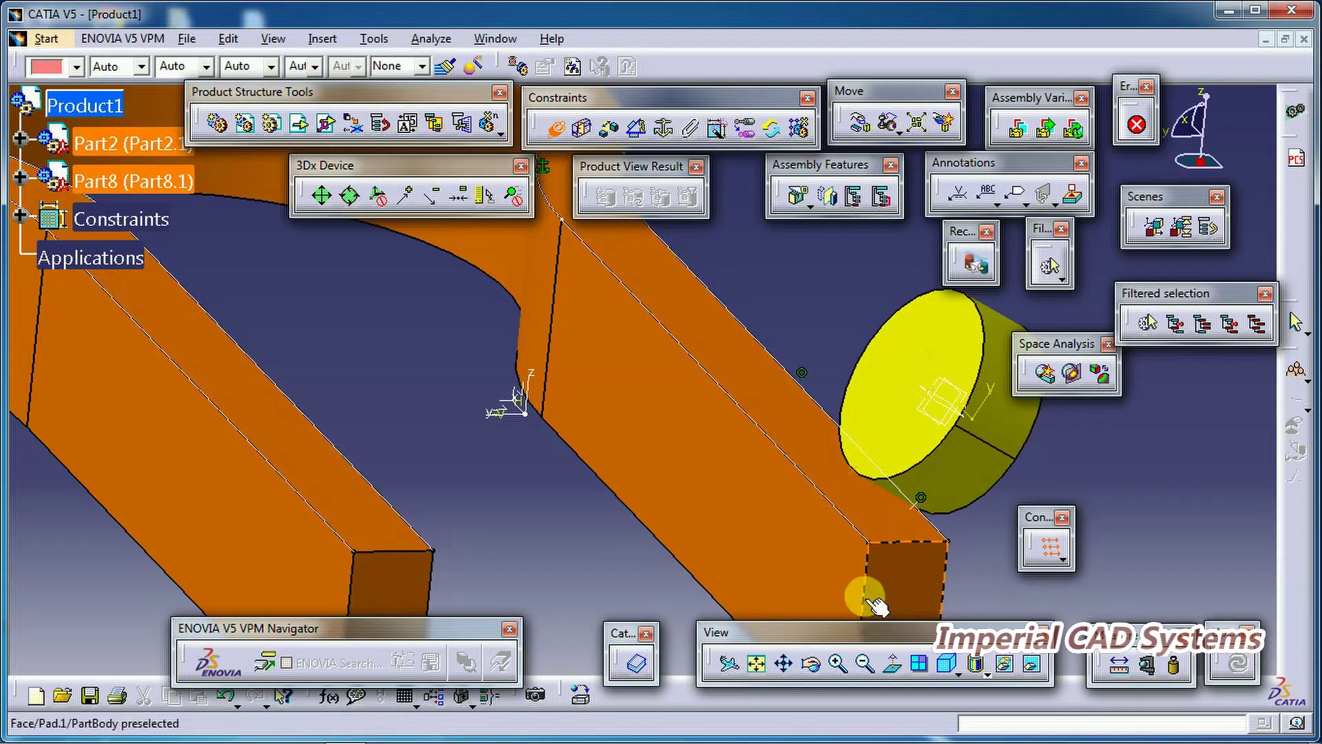
left_click(866, 542)
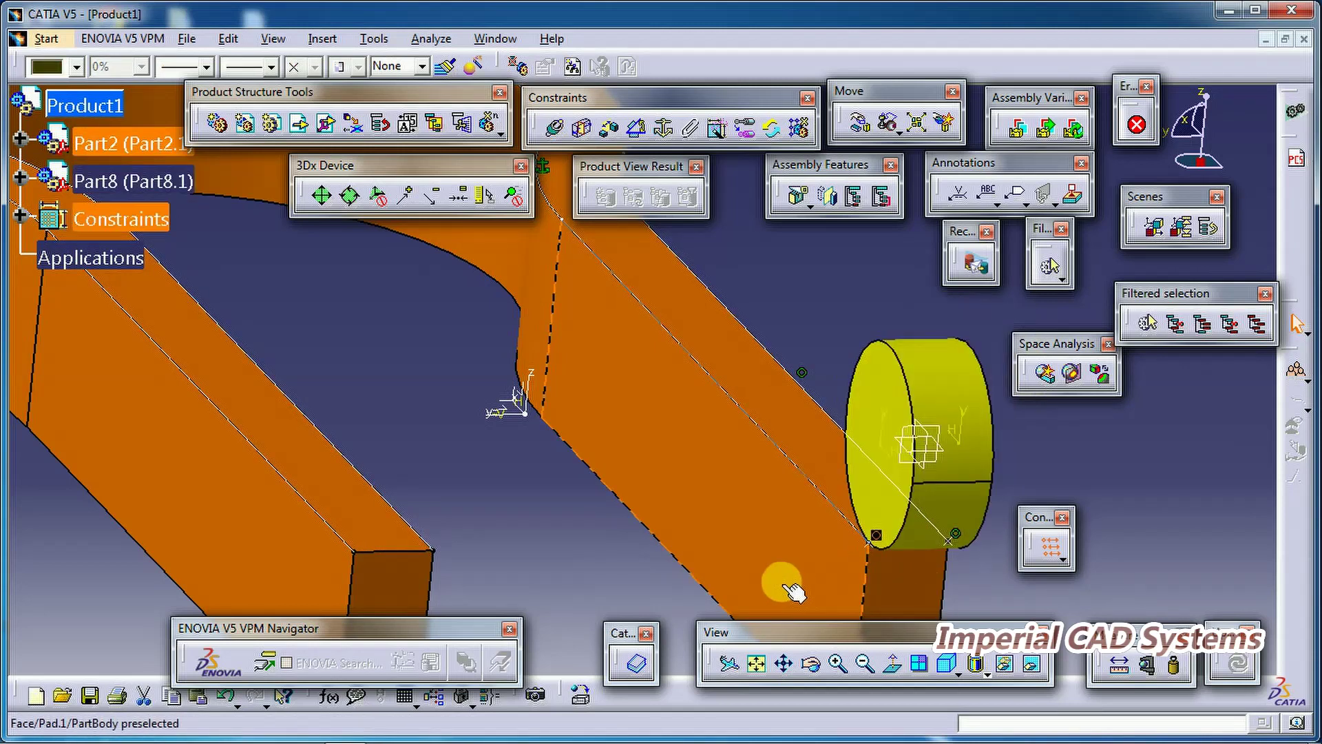
middle_click_drag(508, 454, 535, 590)
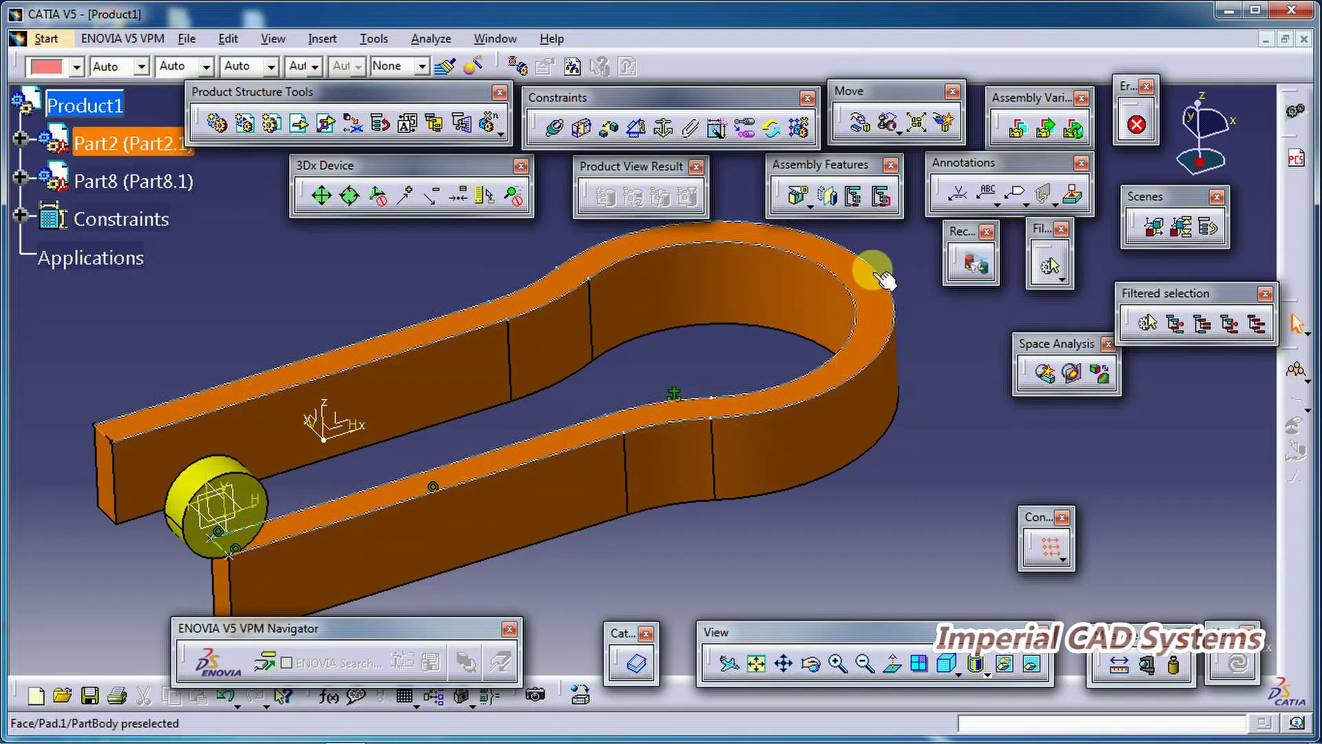
middle_click_drag(354, 523, 315, 472)
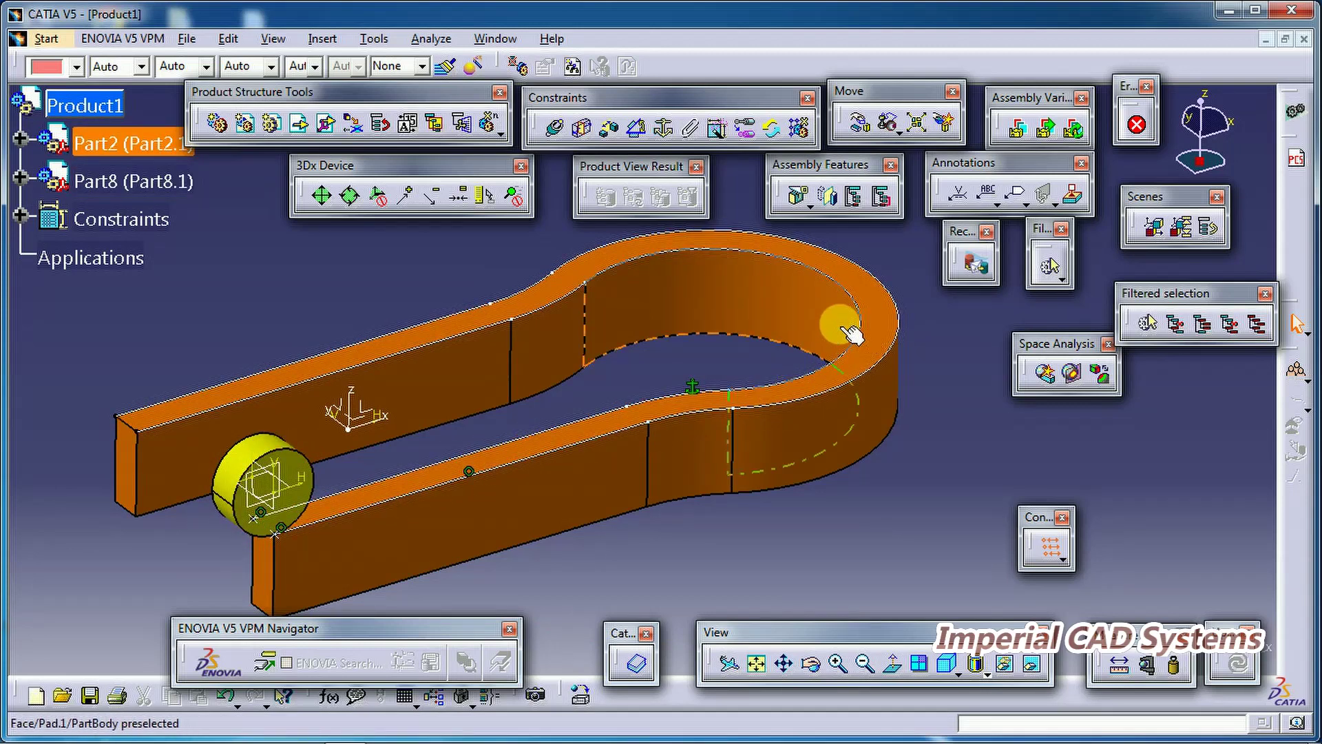
middle_click_drag(336, 465, 799, 426)
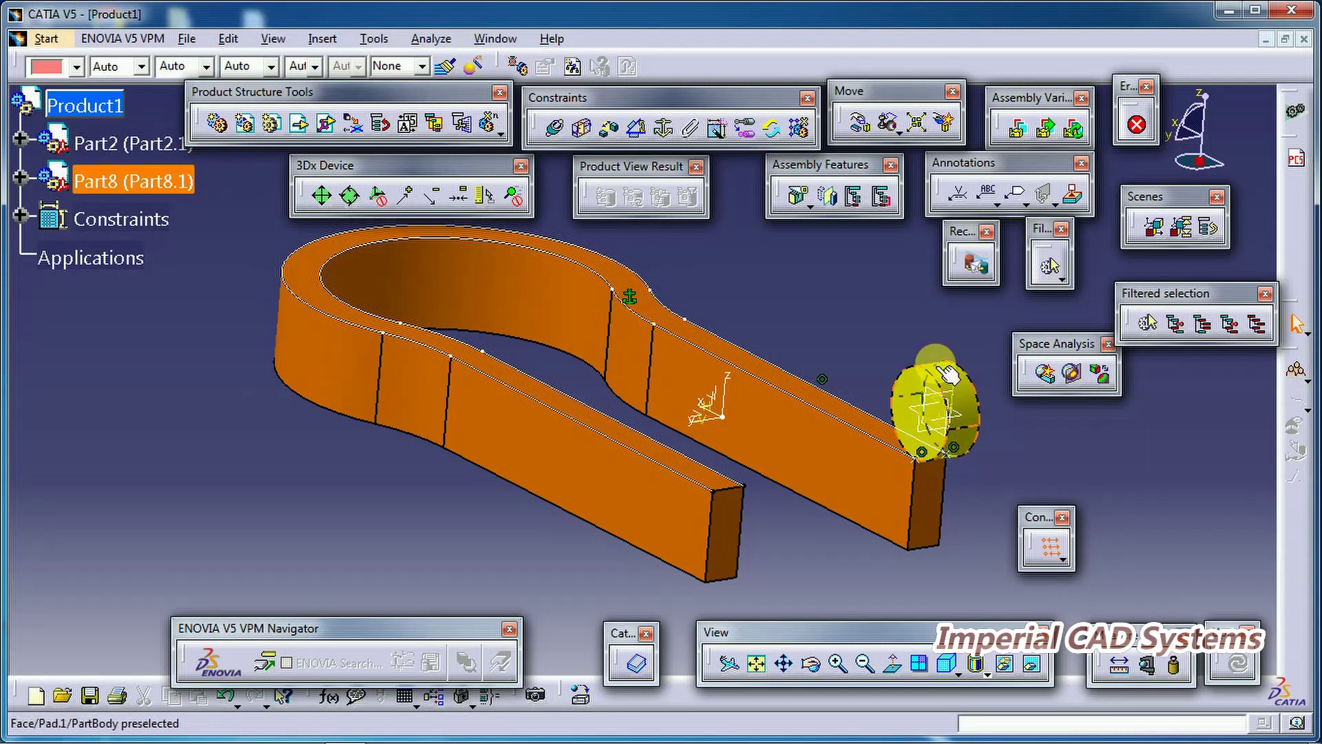
left_click(813, 391)
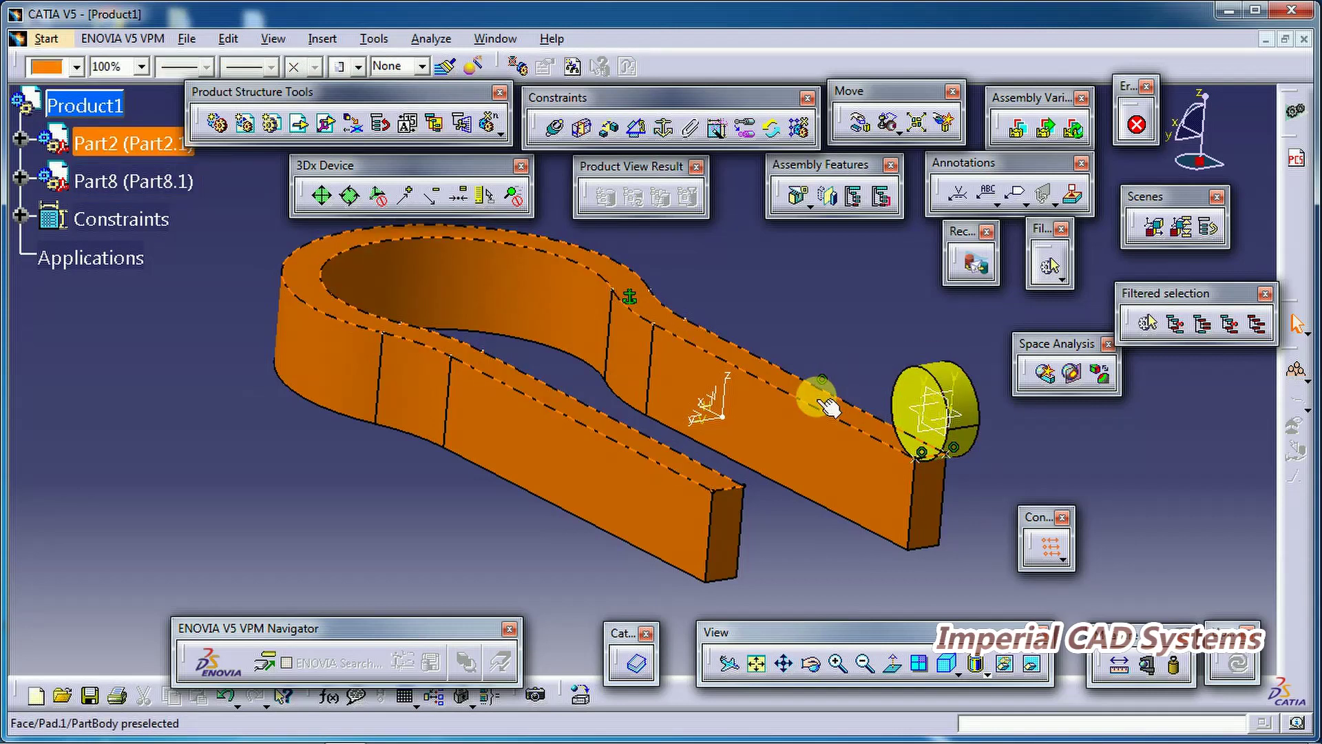
left_click(790, 527)
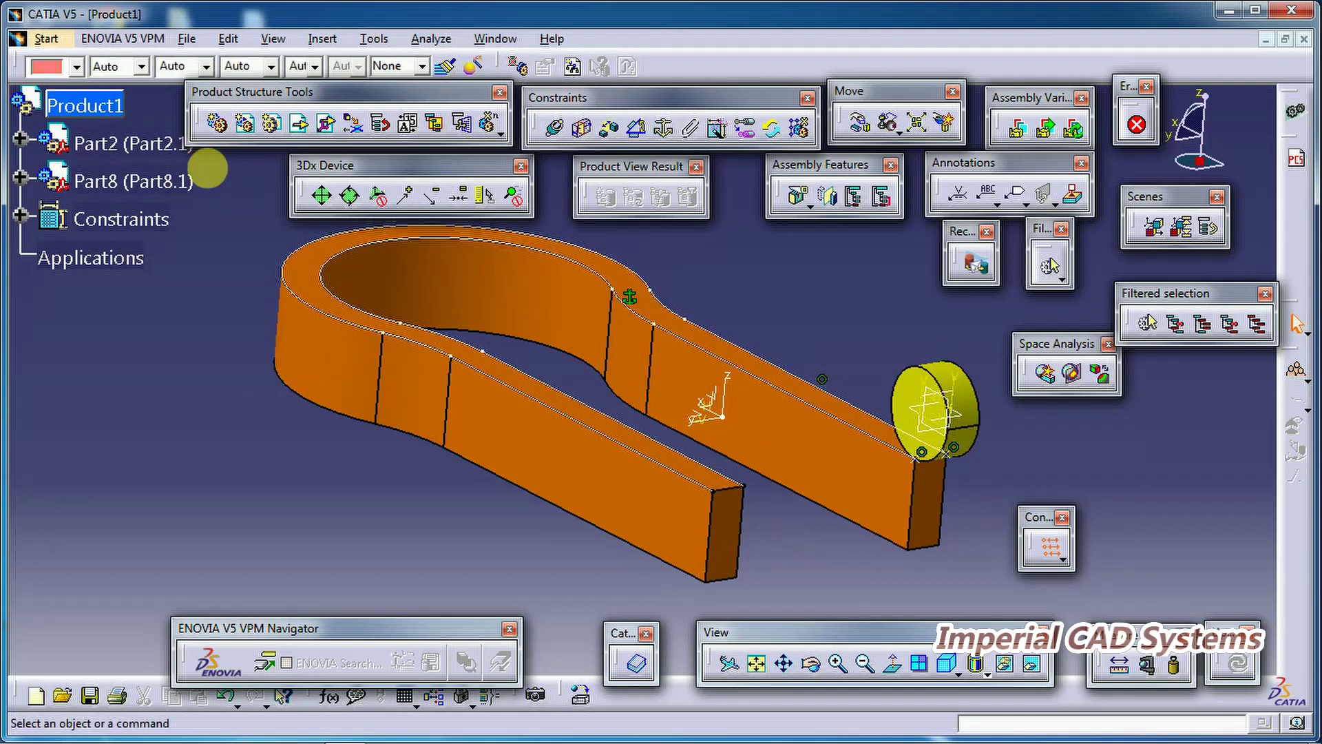
Step: Switch to DMU Kinematics and review constraints Fix.1, Coincidence.2 and Coincidence.3 in the tree
left_click(47, 40)
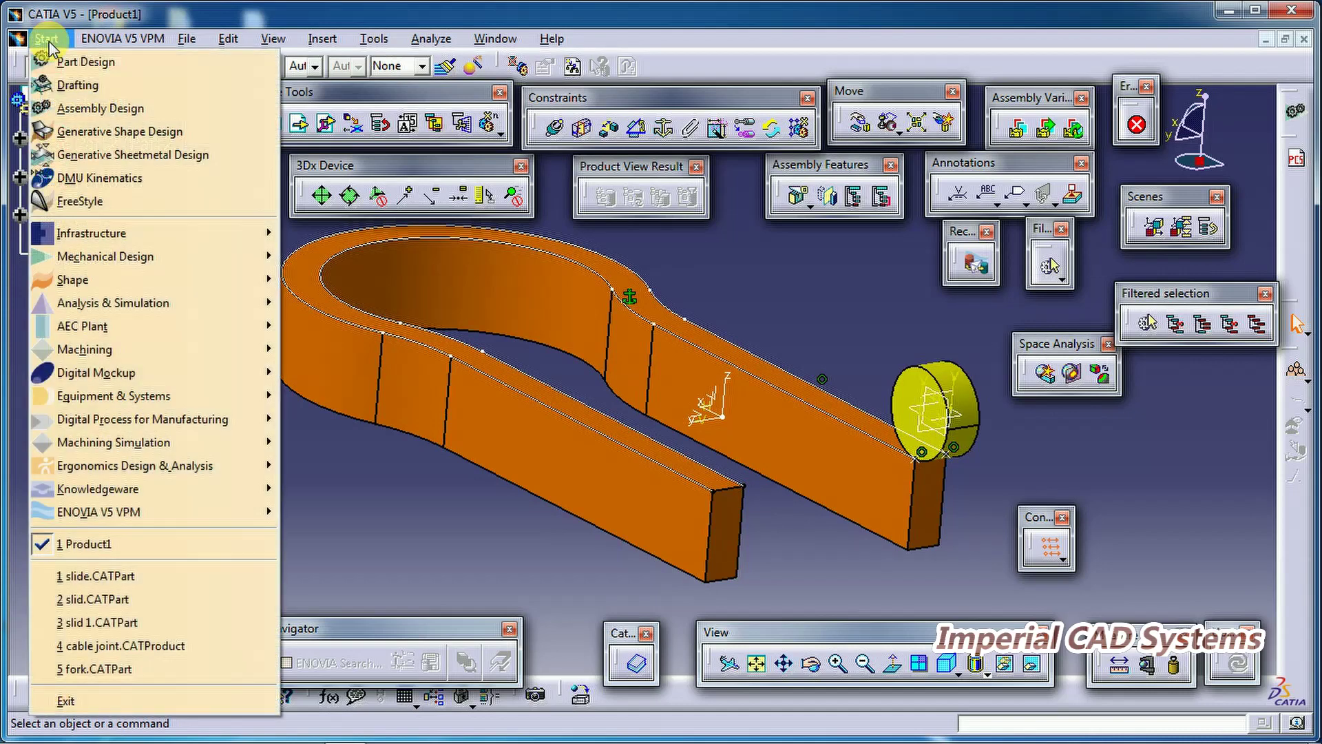
left_click(81, 179)
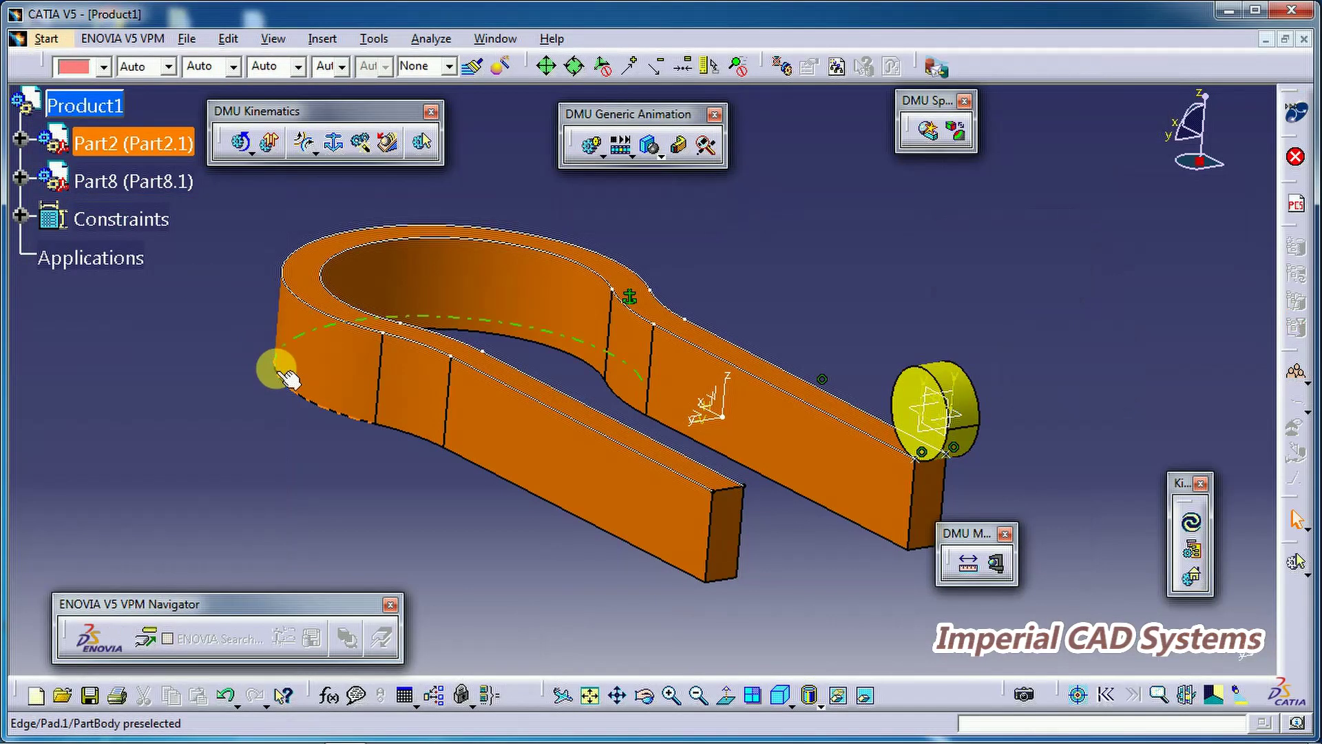
left_click(627, 296)
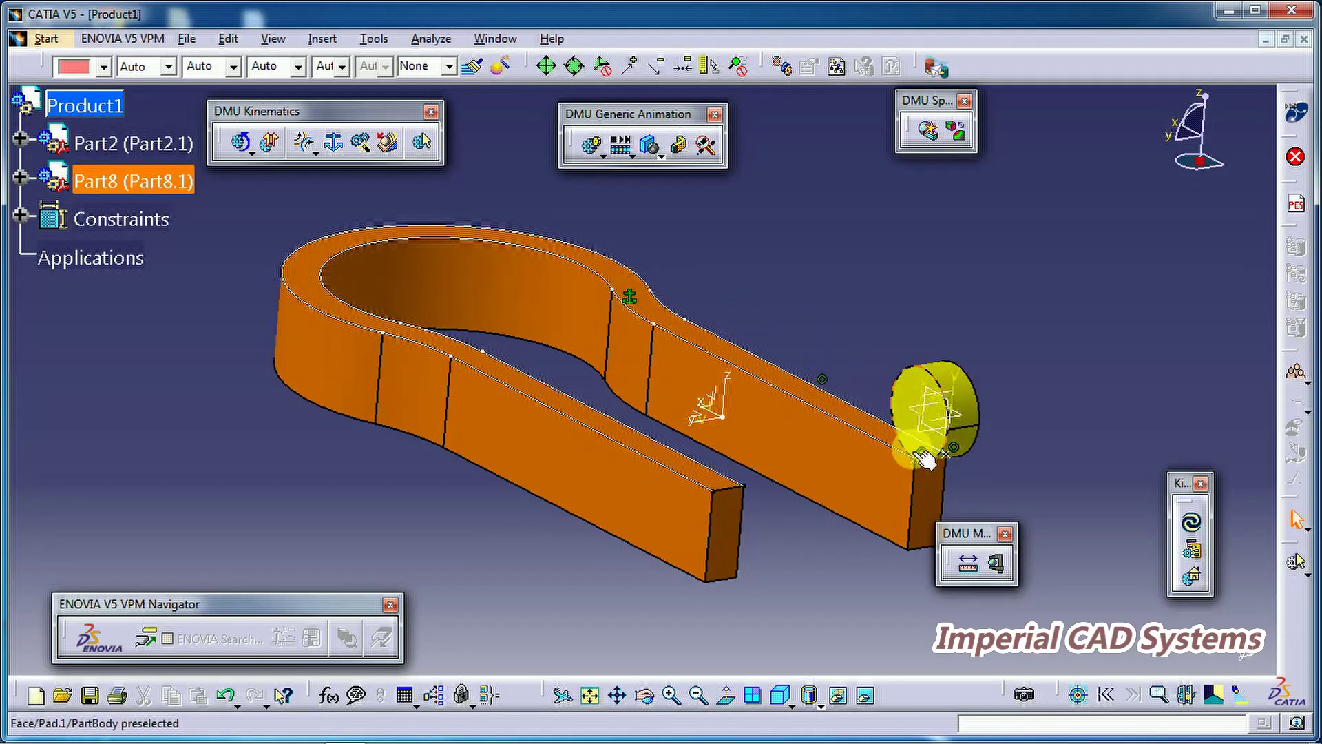
middle_click_drag(856, 383, 636, 413)
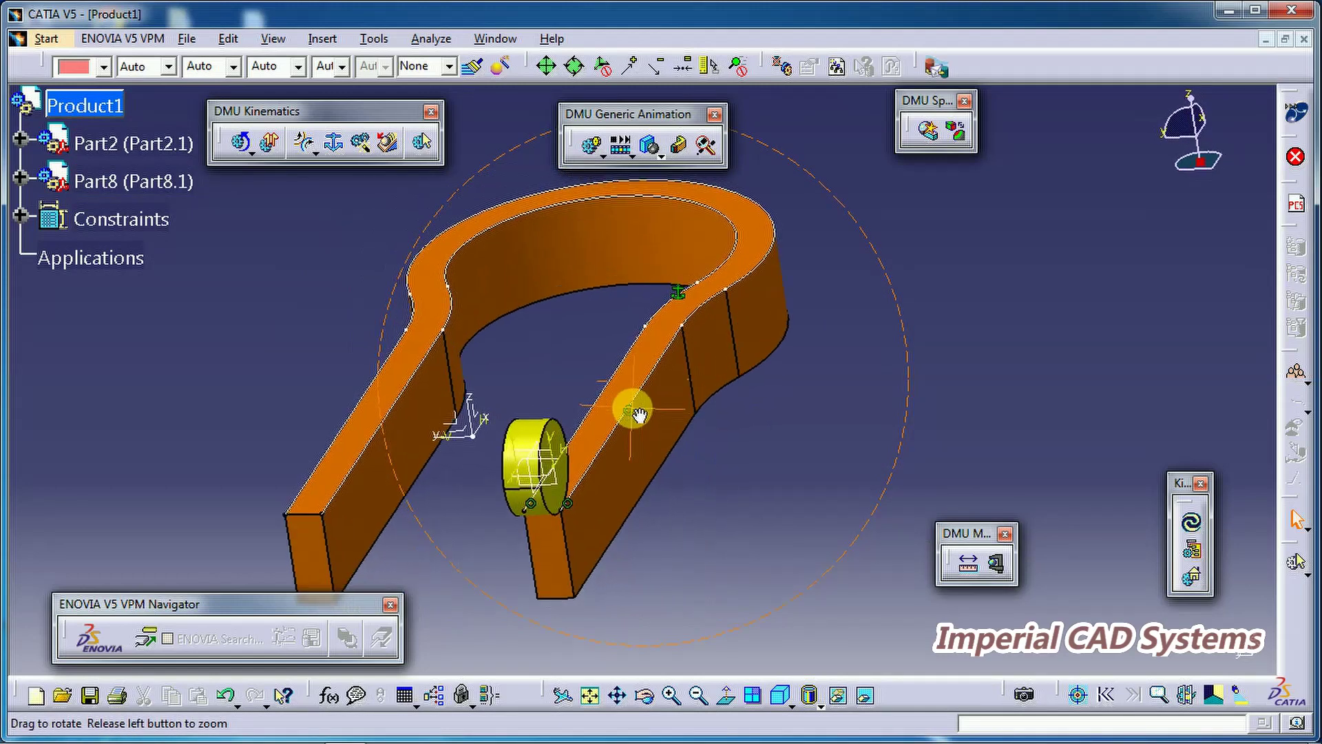
left_click(21, 218)
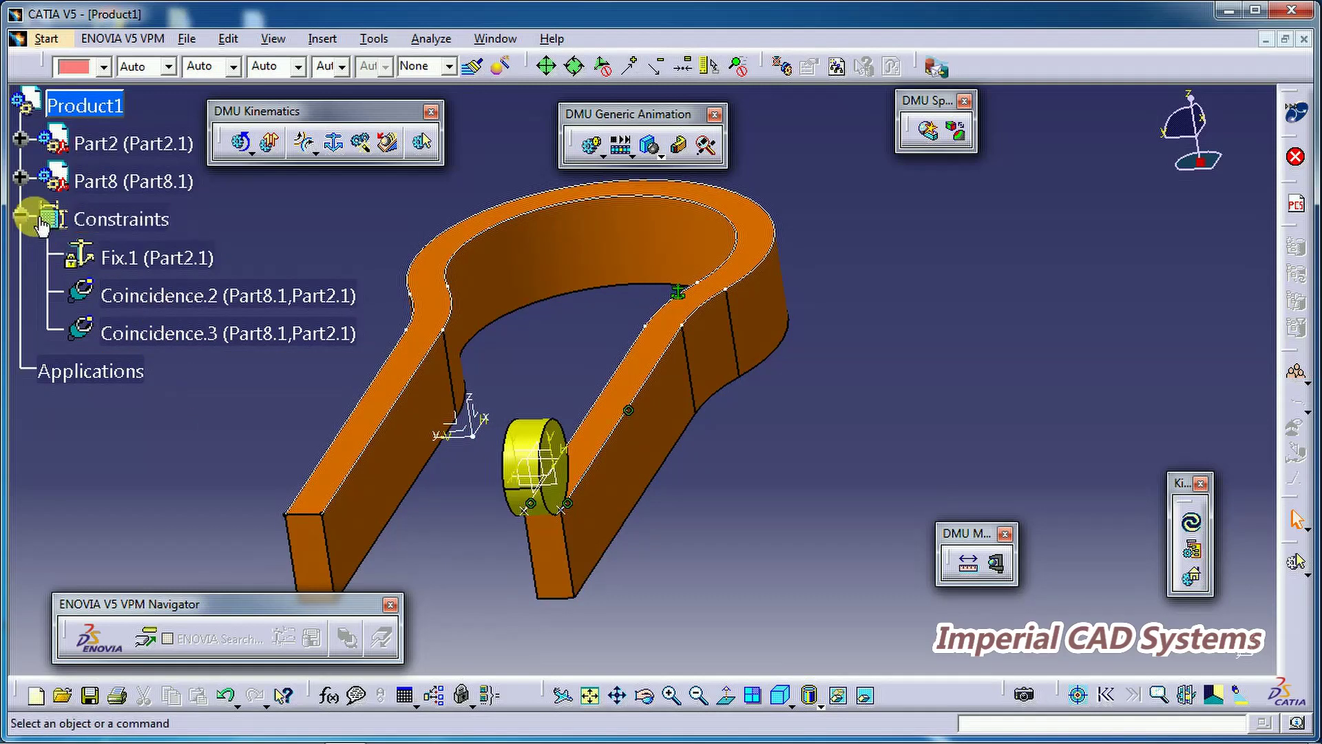
left_click(93, 221)
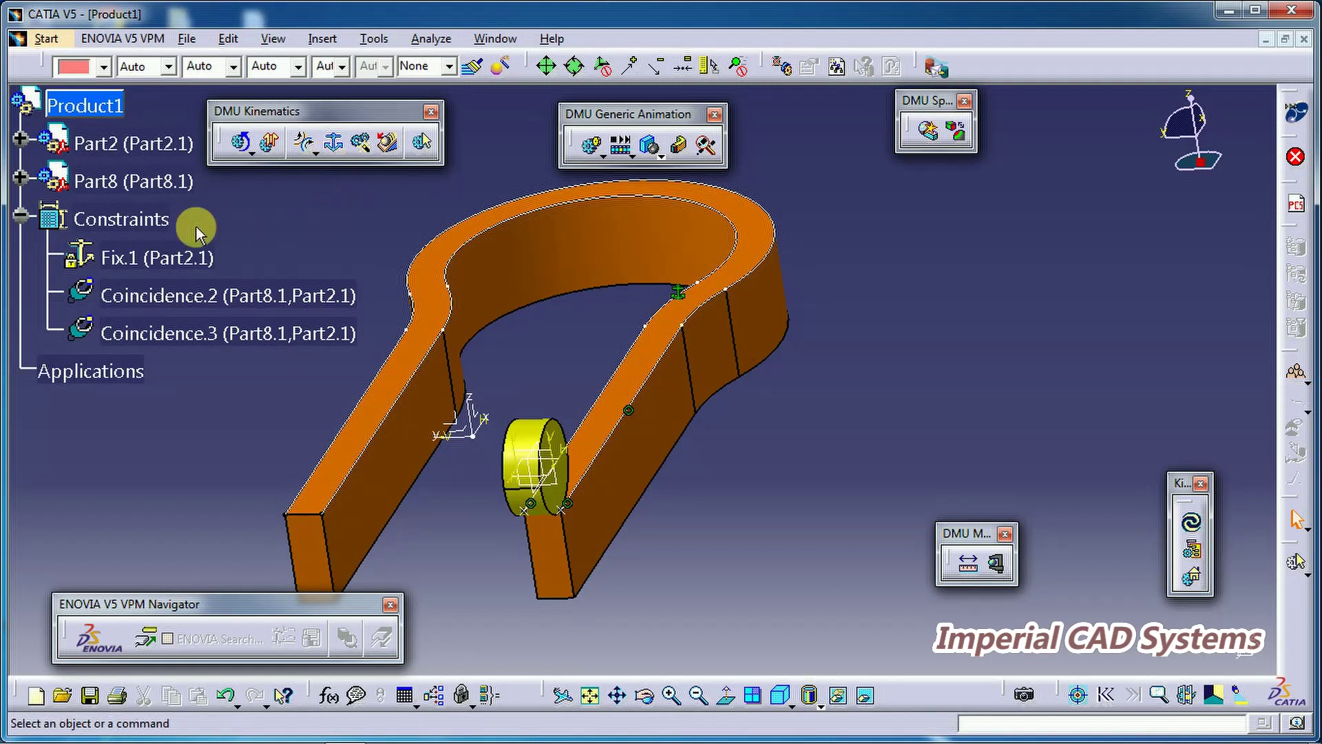
left_click(20, 215)
Step: Collapse the Constraints node, orbit toward the track's open end, and show the joint types
right_click(117, 218)
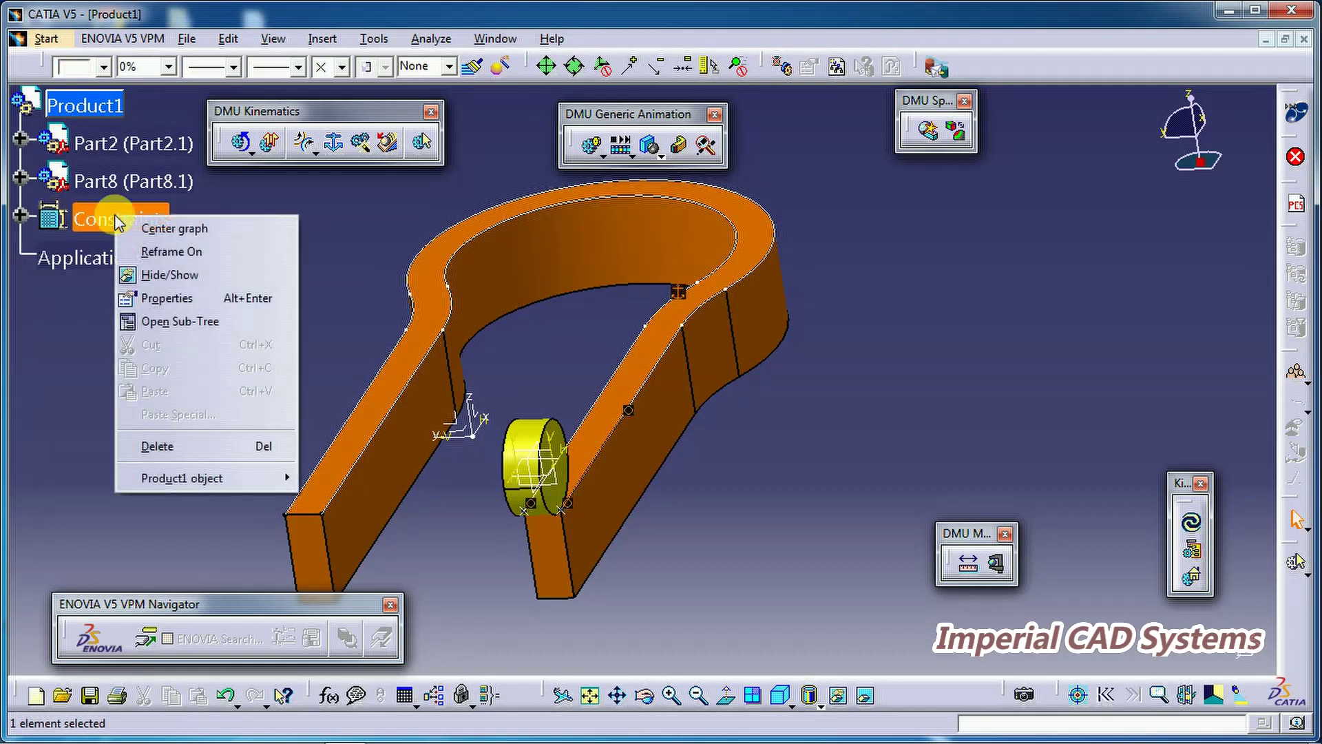
left_click(329, 383)
left_click(737, 425)
middle_click_drag(746, 431, 581, 443)
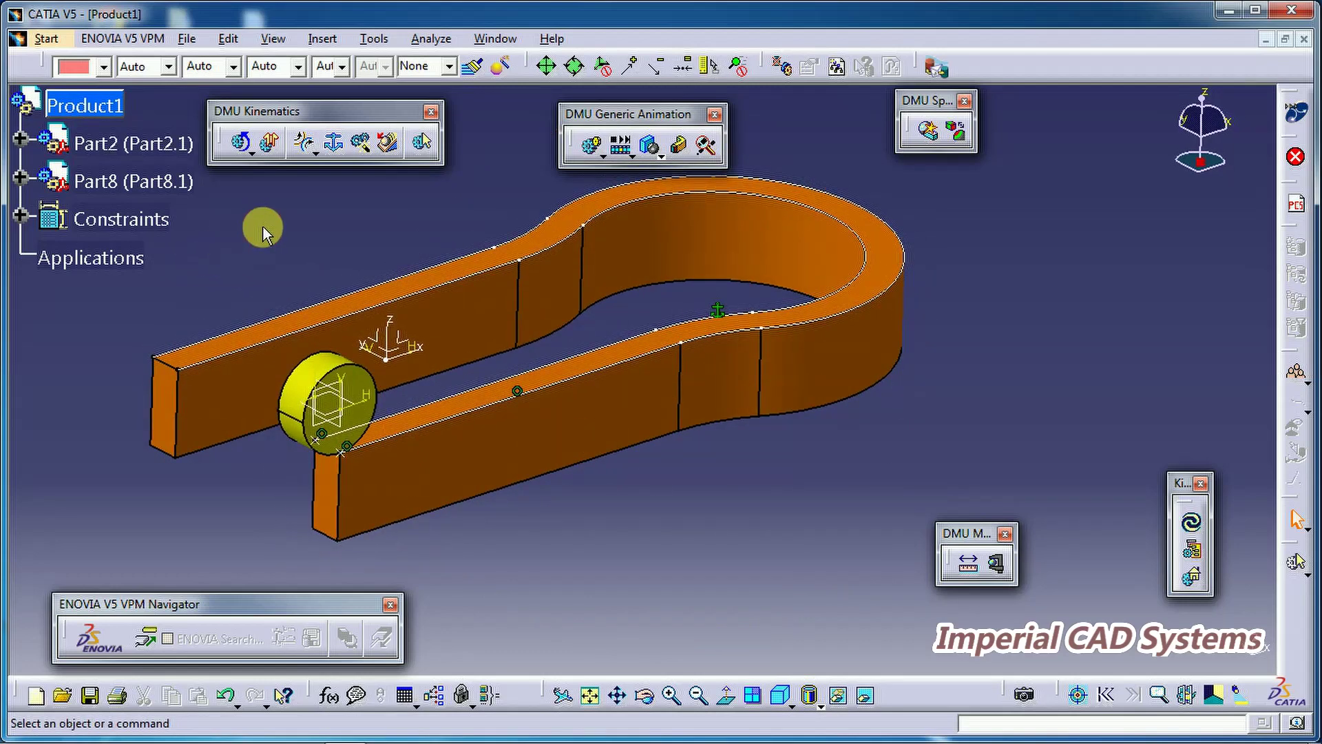
left_click(318, 155)
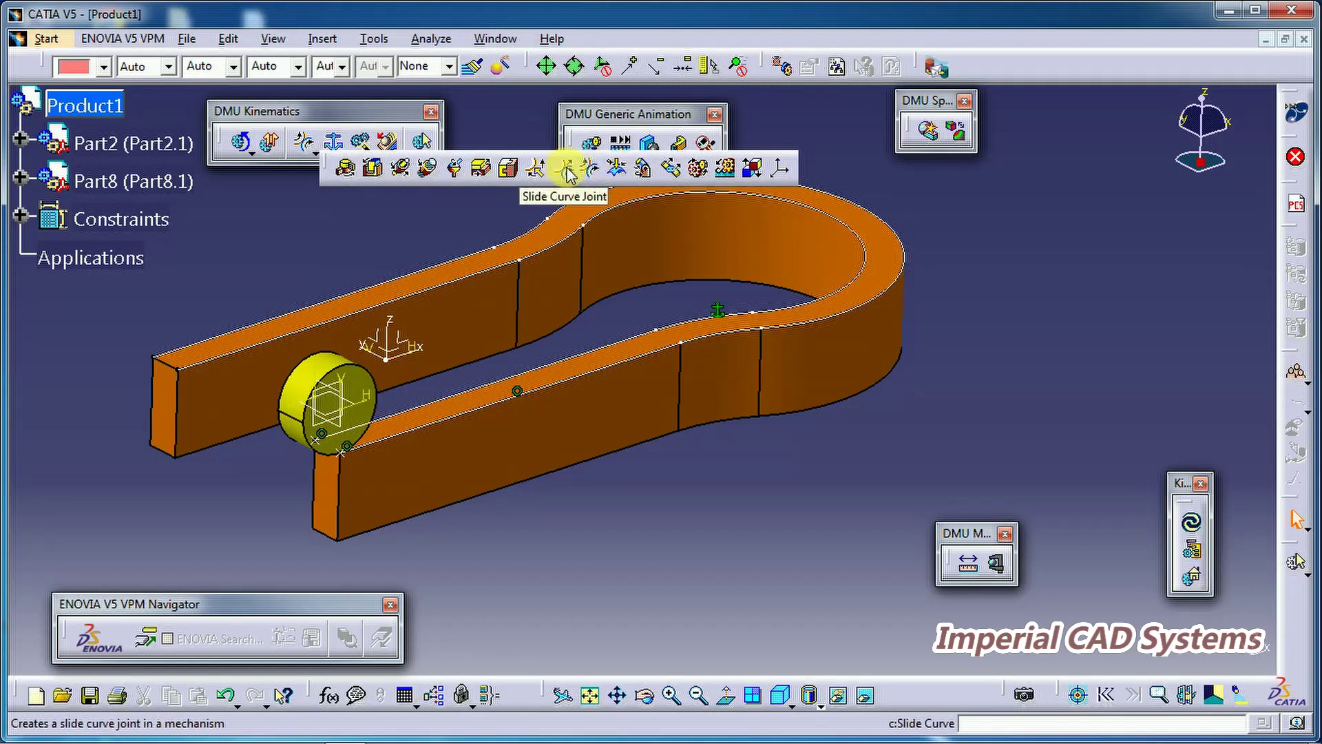
Step: Create Mechanism.1 with the orange track Part2 as its fixed part
left_click(567, 173)
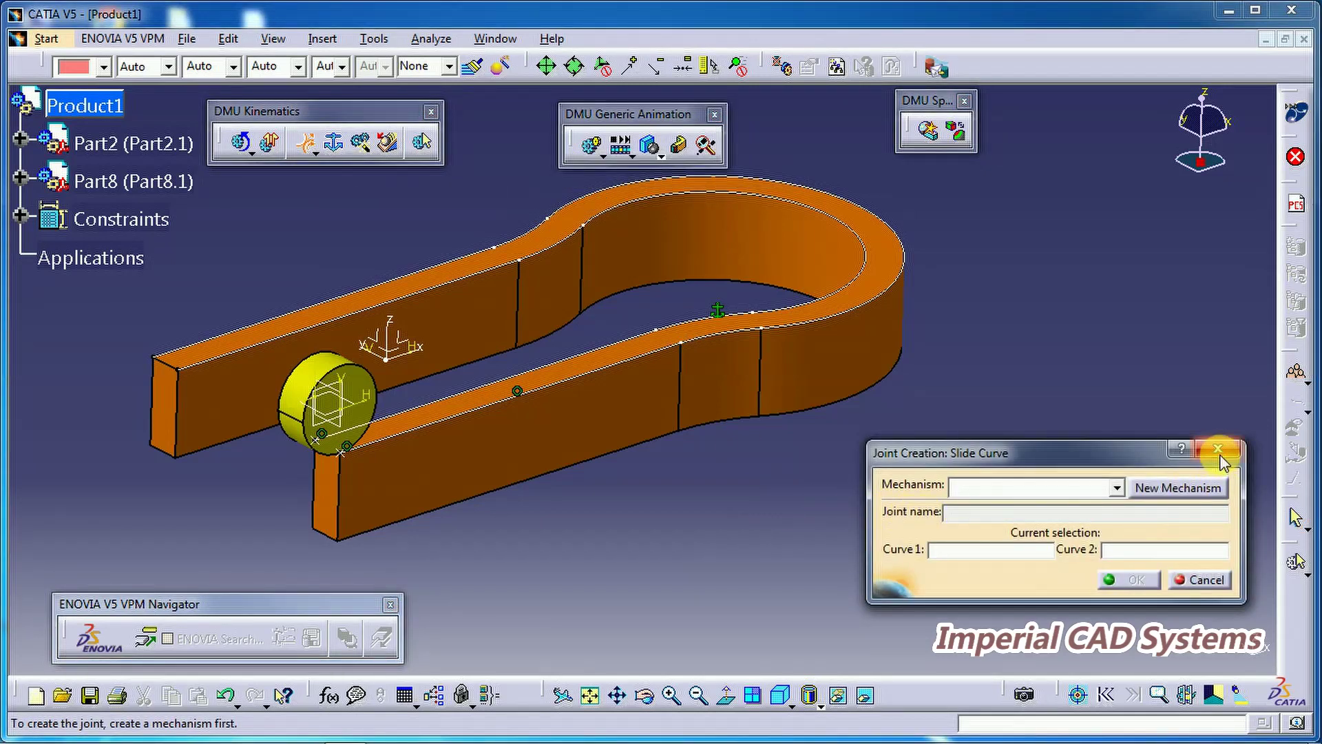
left_click(1218, 451)
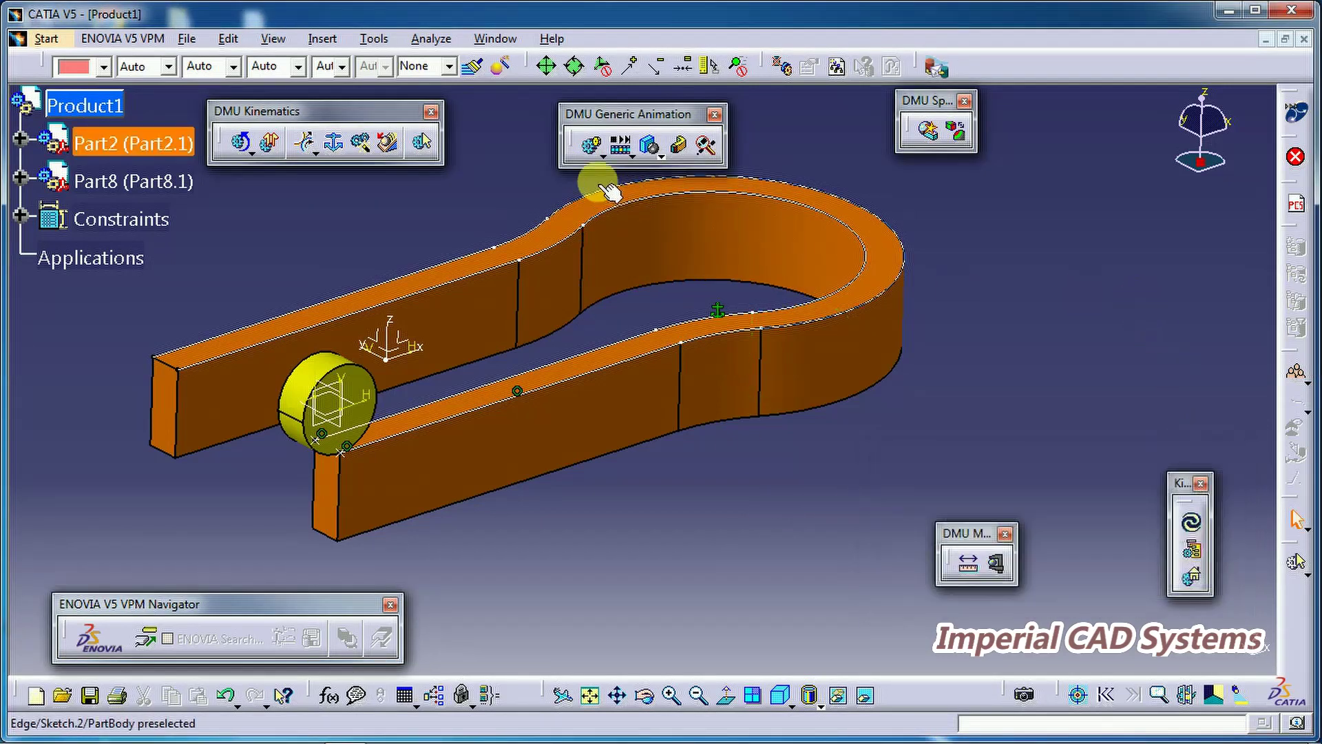
left_click(333, 146)
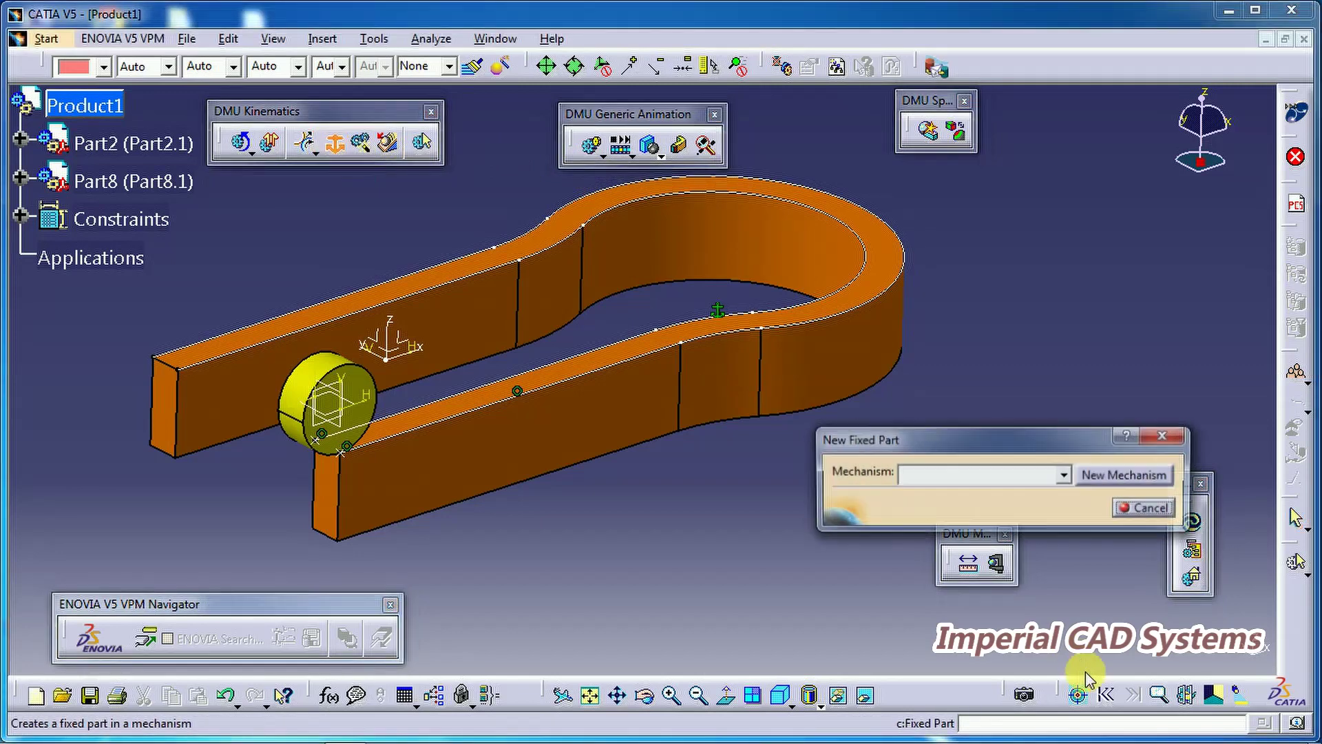
left_click(1114, 479)
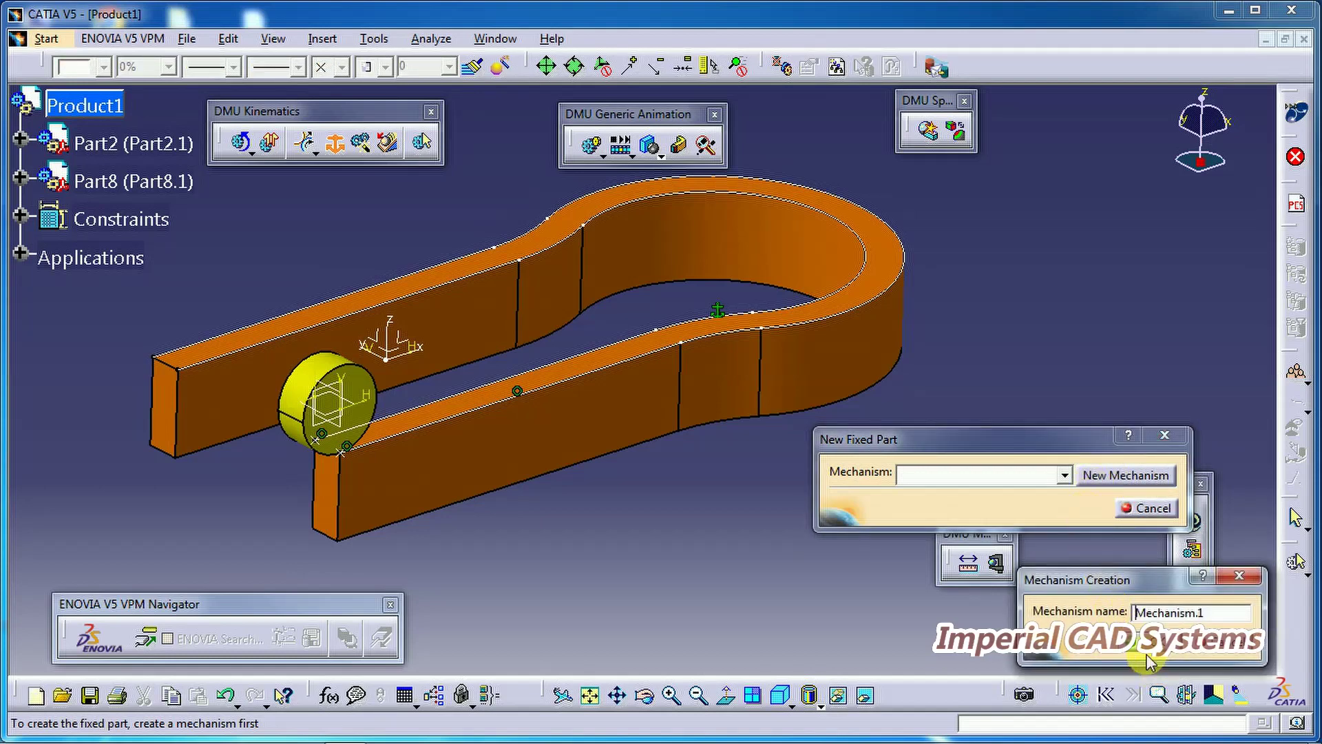
left_click(1144, 650)
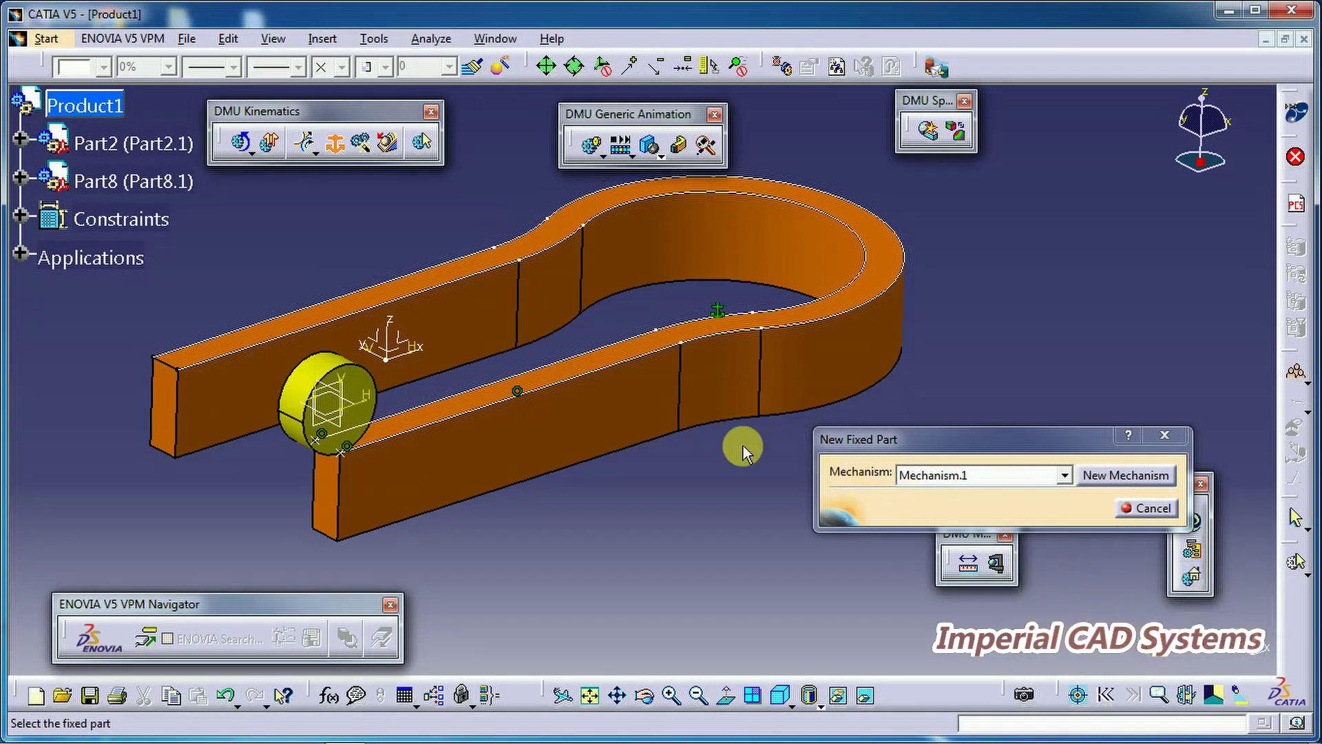
left_click(648, 422)
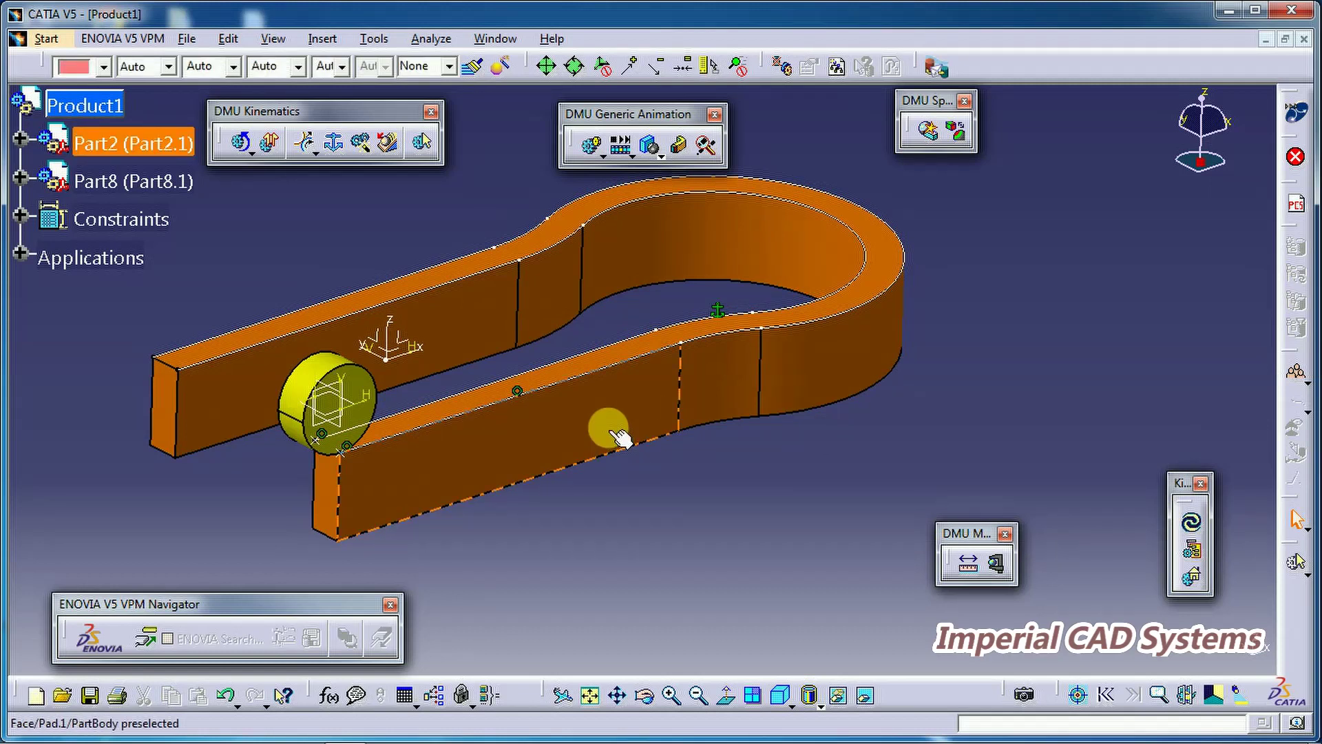
Step: Create Slide Curve.1 joining the roller's edge (Curve 1) to the track's Sketch.2 (Curve 2)
mouse_move(620, 493)
middle_mouse_down()
mouse_move(617, 478)
mouse_move(640, 480)
middle_mouse_up()
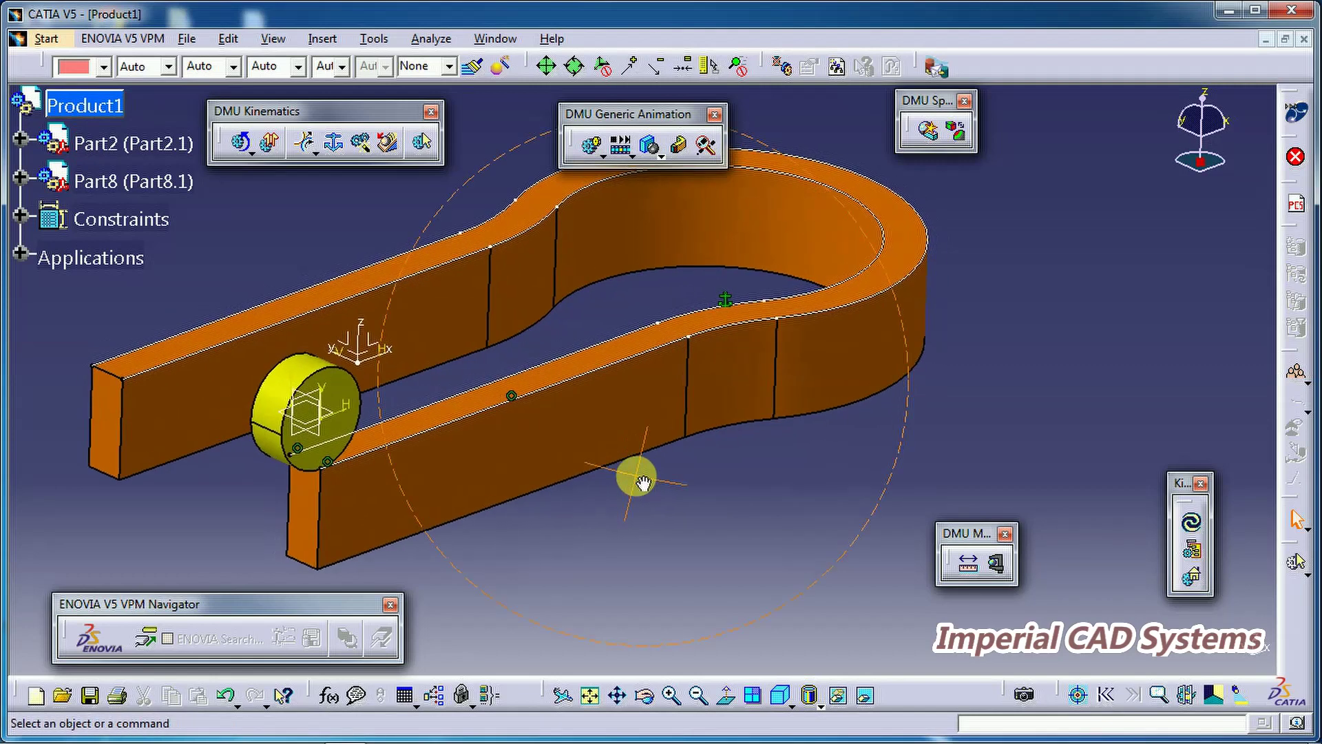
left_click(318, 158)
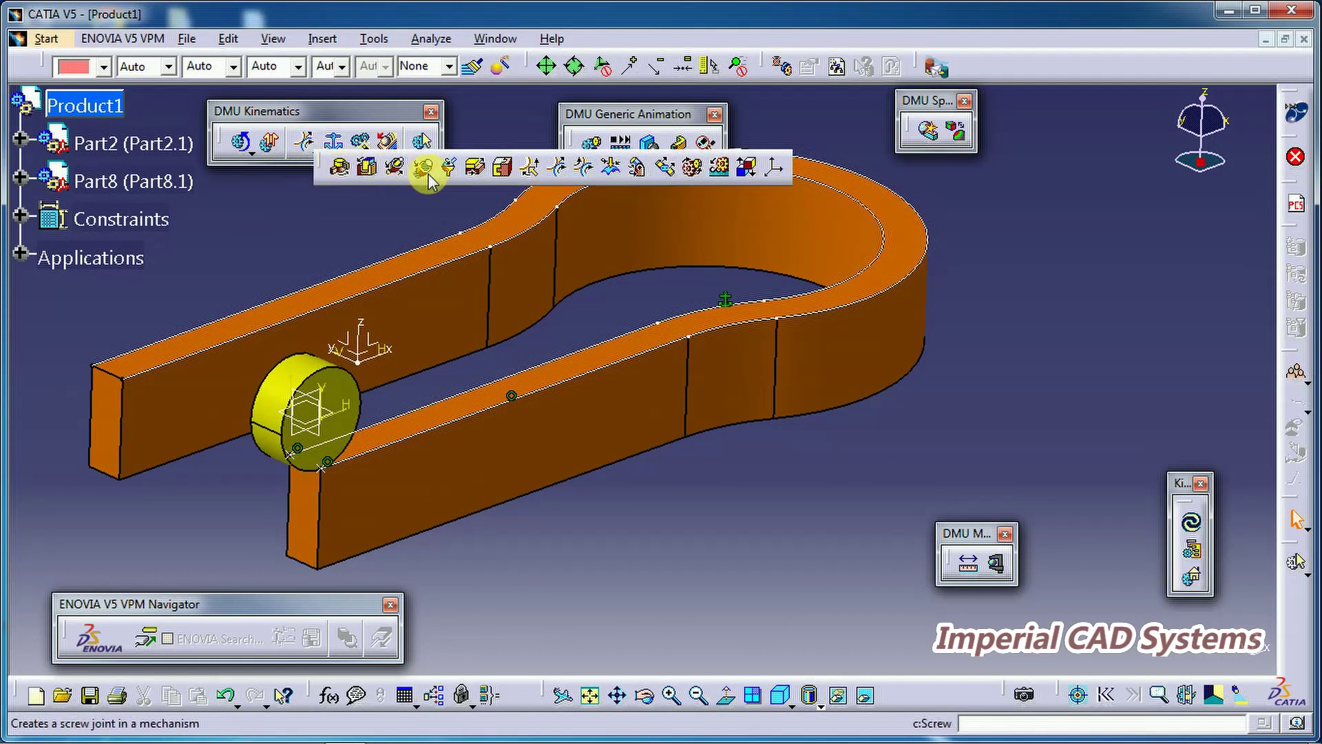
left_click(563, 169)
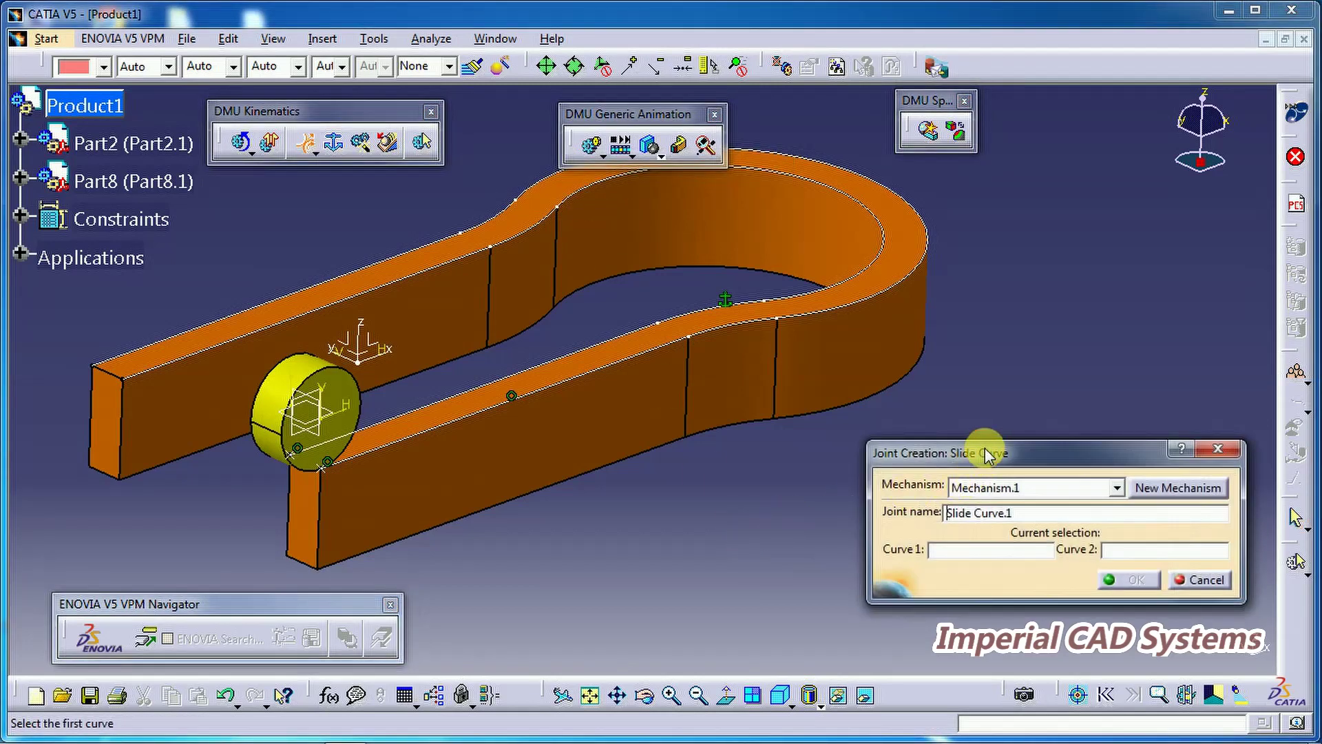
left_click_drag(986, 455, 996, 369)
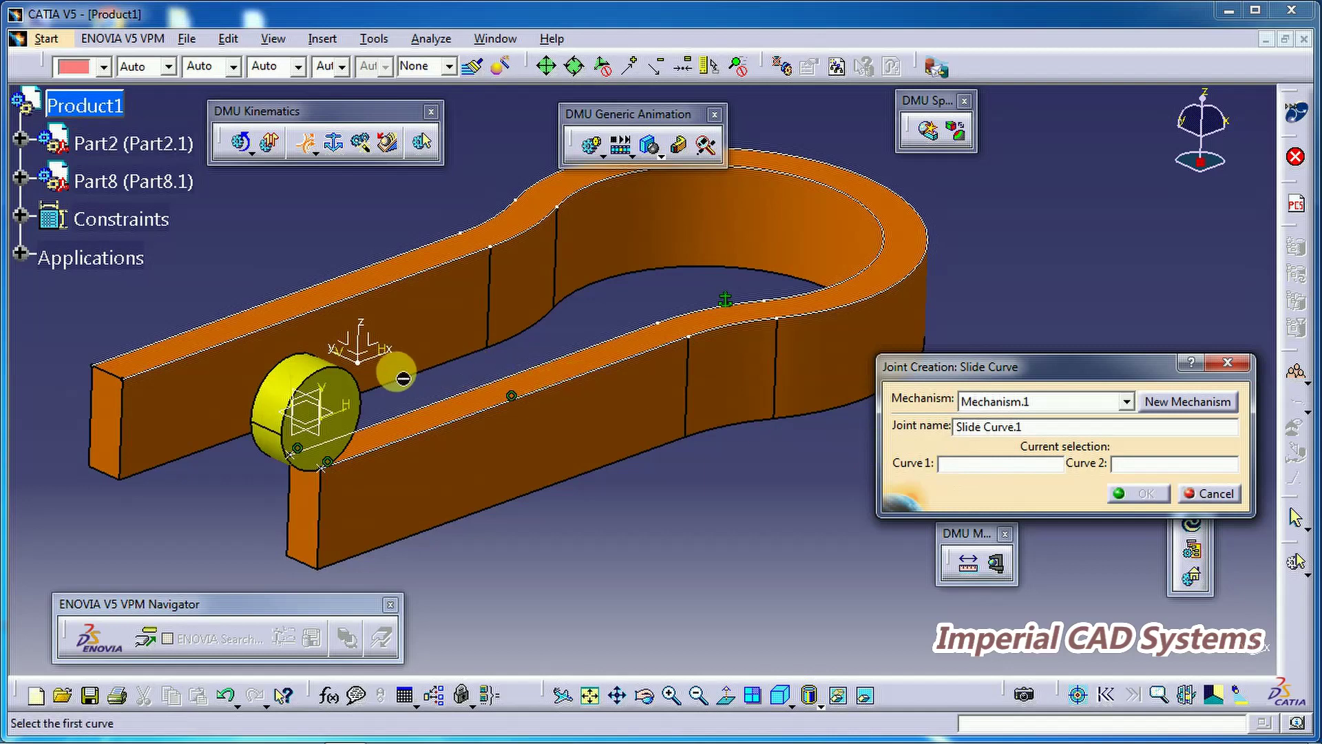
left_click(370, 396)
left_click(1131, 468)
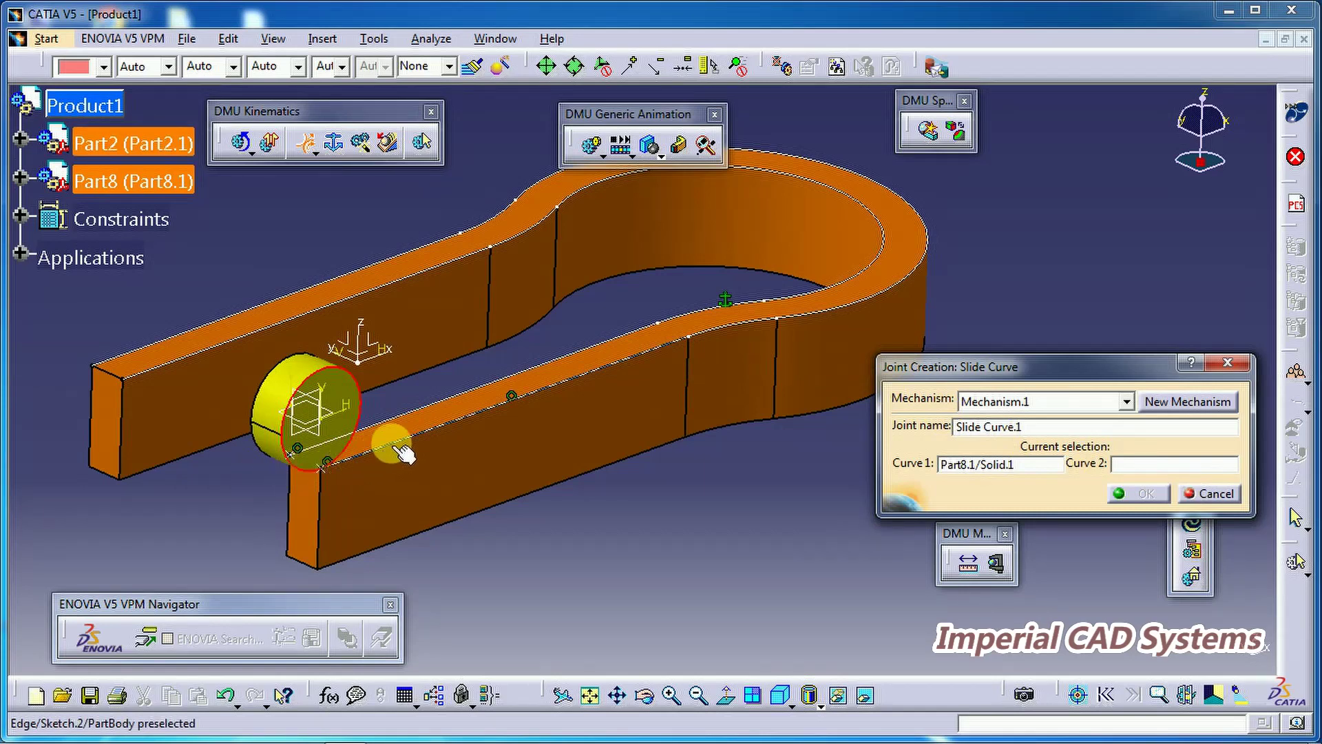
left_click(691, 347)
mouse_move(726, 463)
middle_mouse_down()
mouse_move(774, 517)
mouse_move(551, 506)
middle_mouse_up()
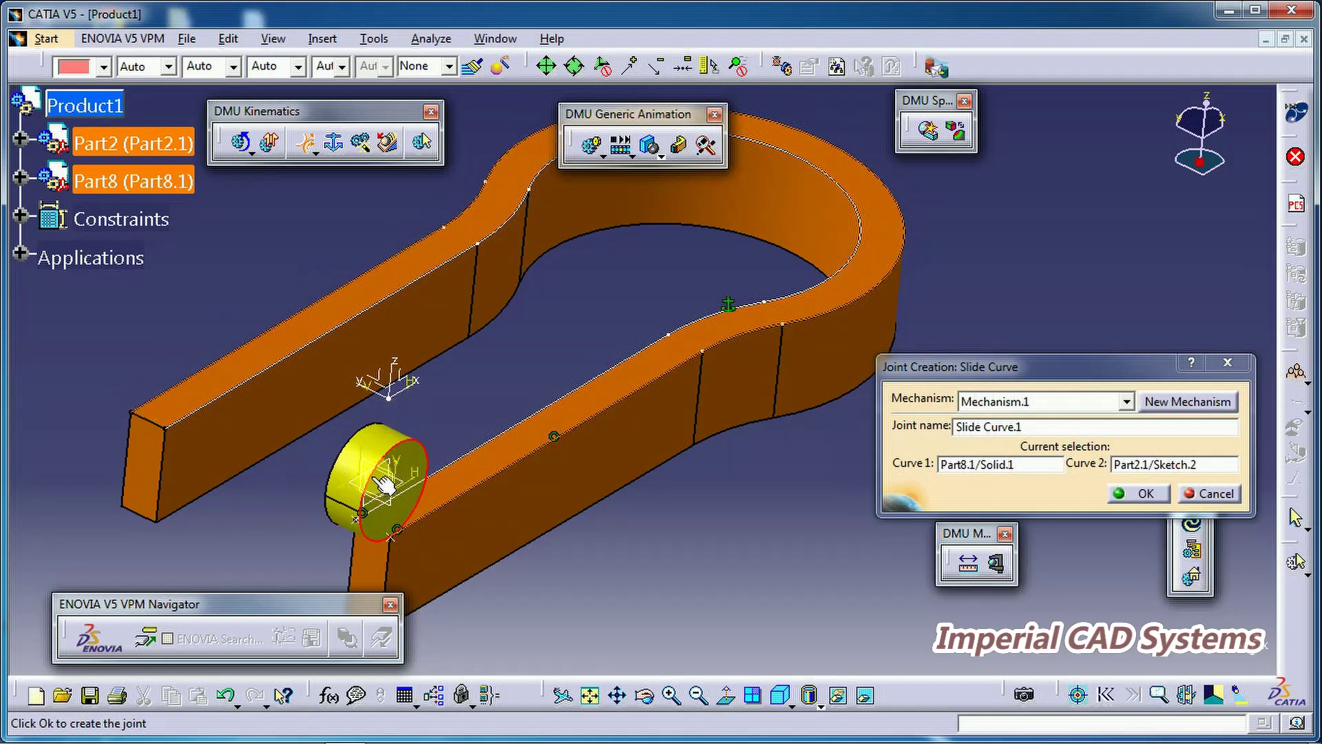
left_click(821, 291)
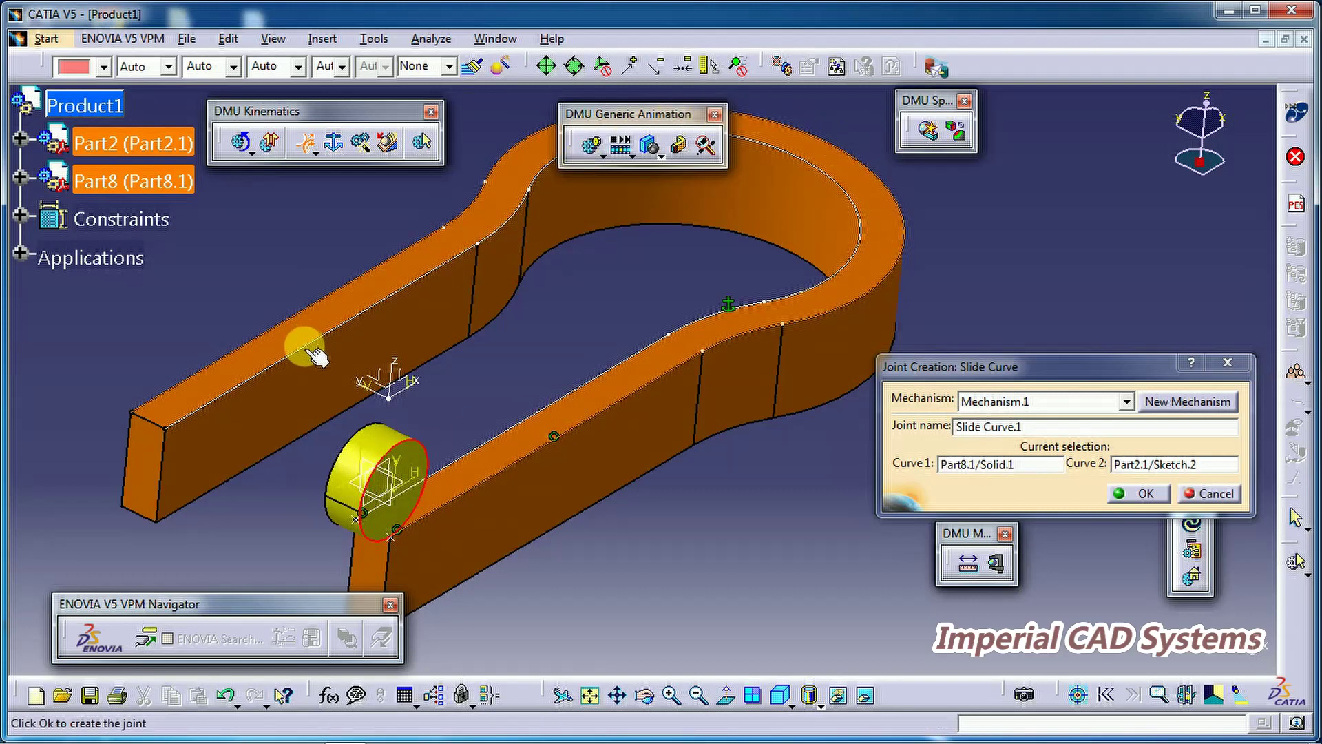
left_click(1141, 494)
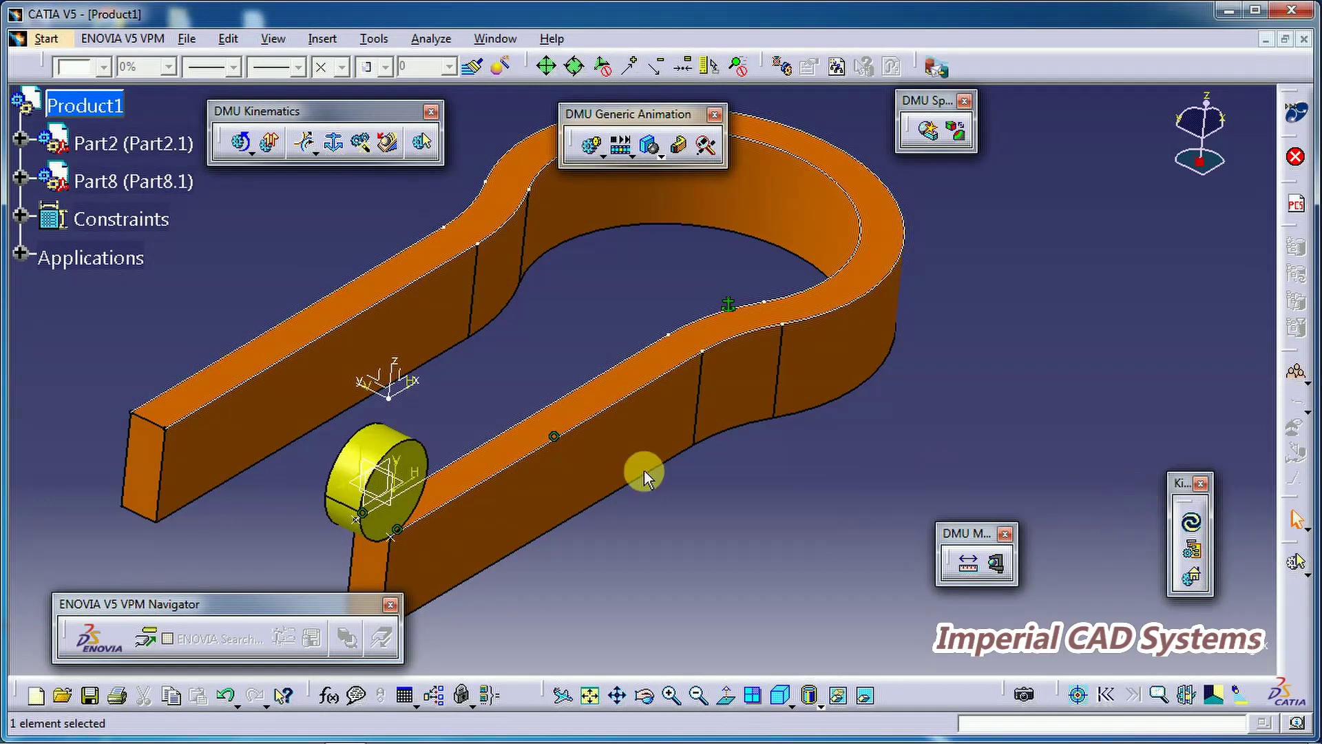
middle_click_drag(308, 523, 711, 437)
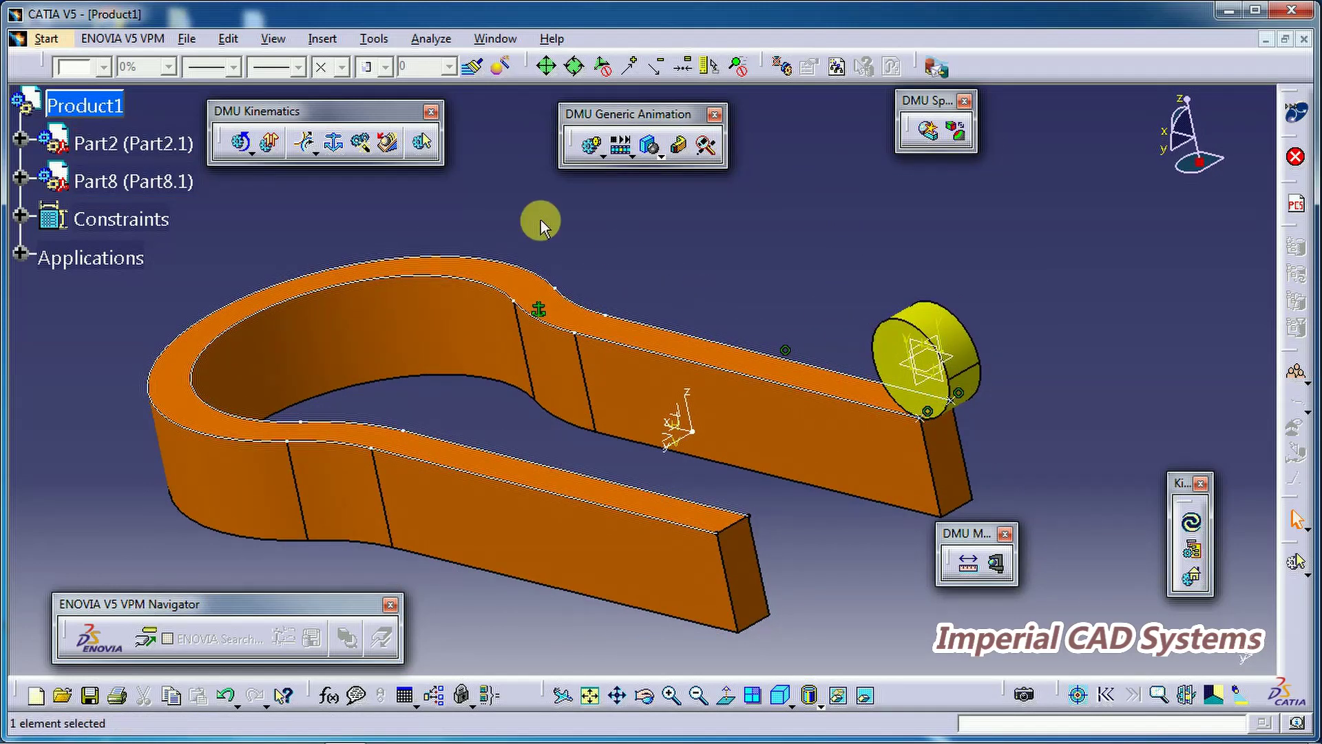
Step: Create a length-driven Roll Curve joint between the roller's edge and track Sketch.2
left_click(316, 153)
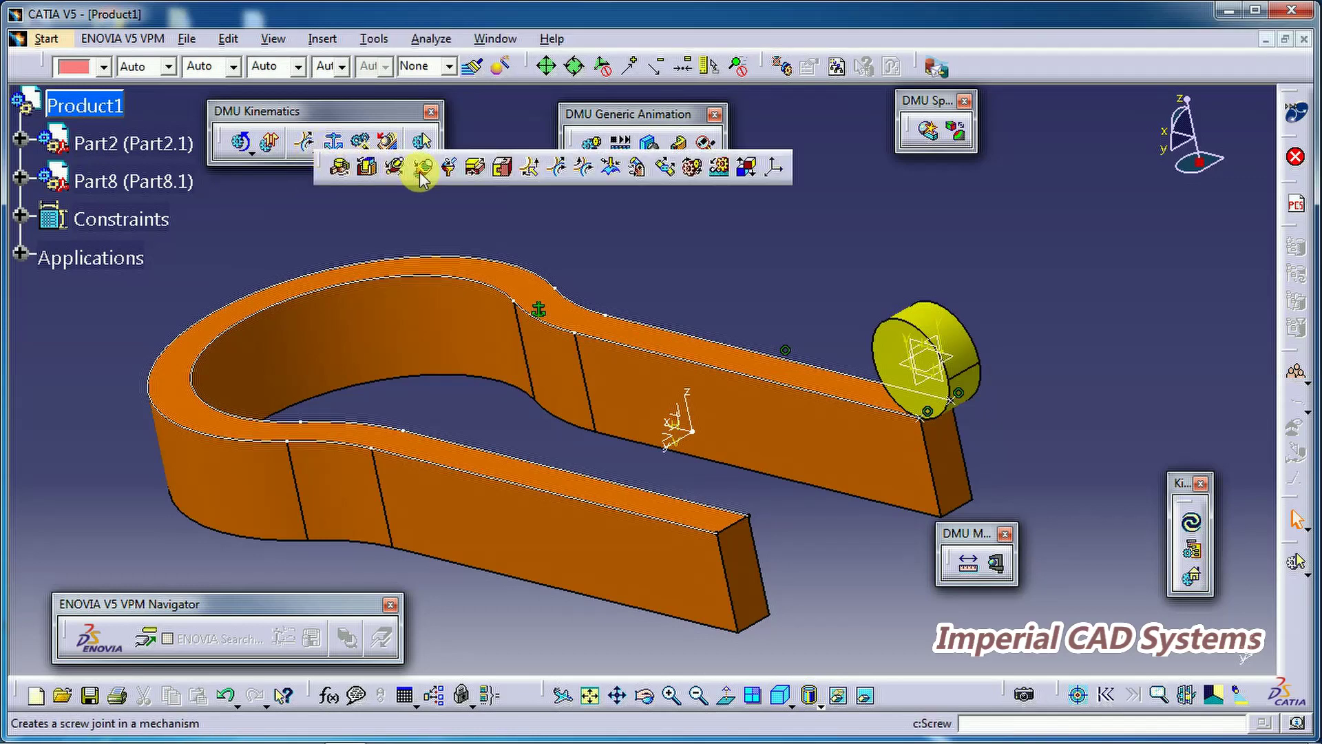
left_click(584, 169)
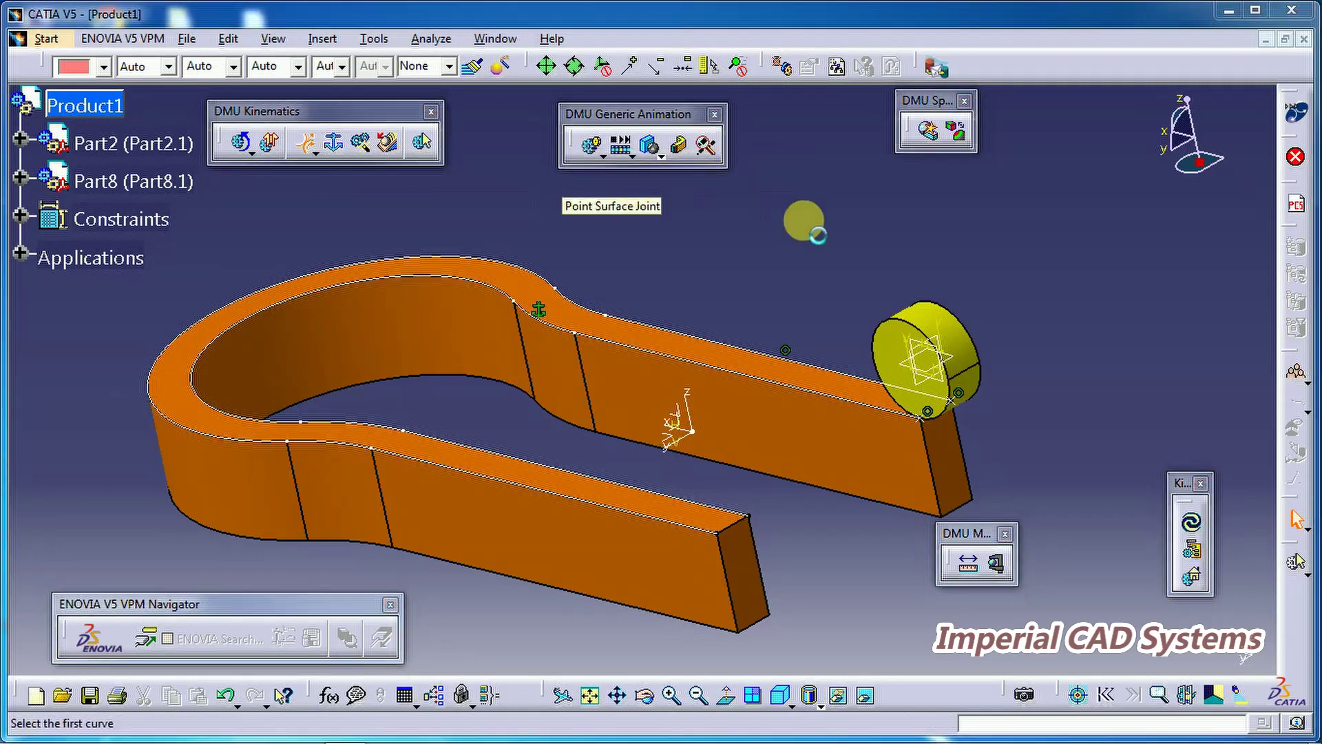
middle_click_drag(797, 268, 672, 266)
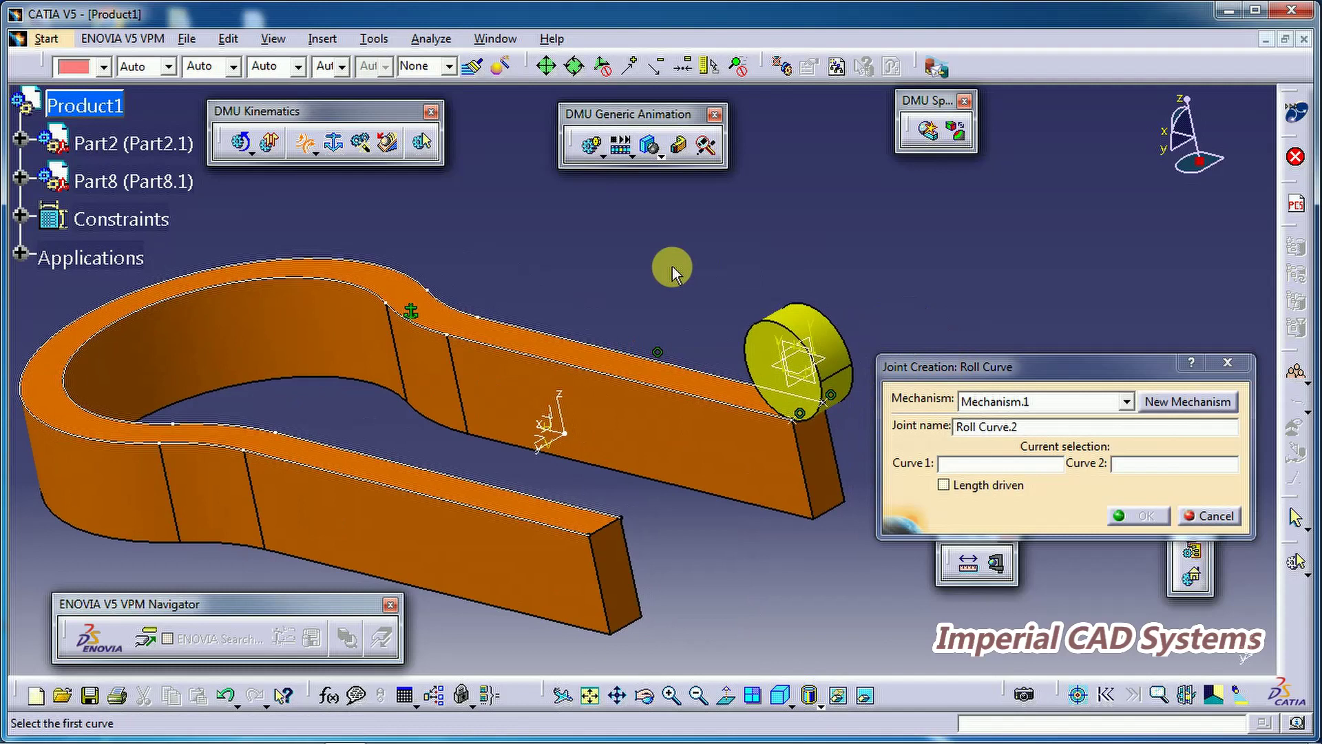
left_click(759, 344)
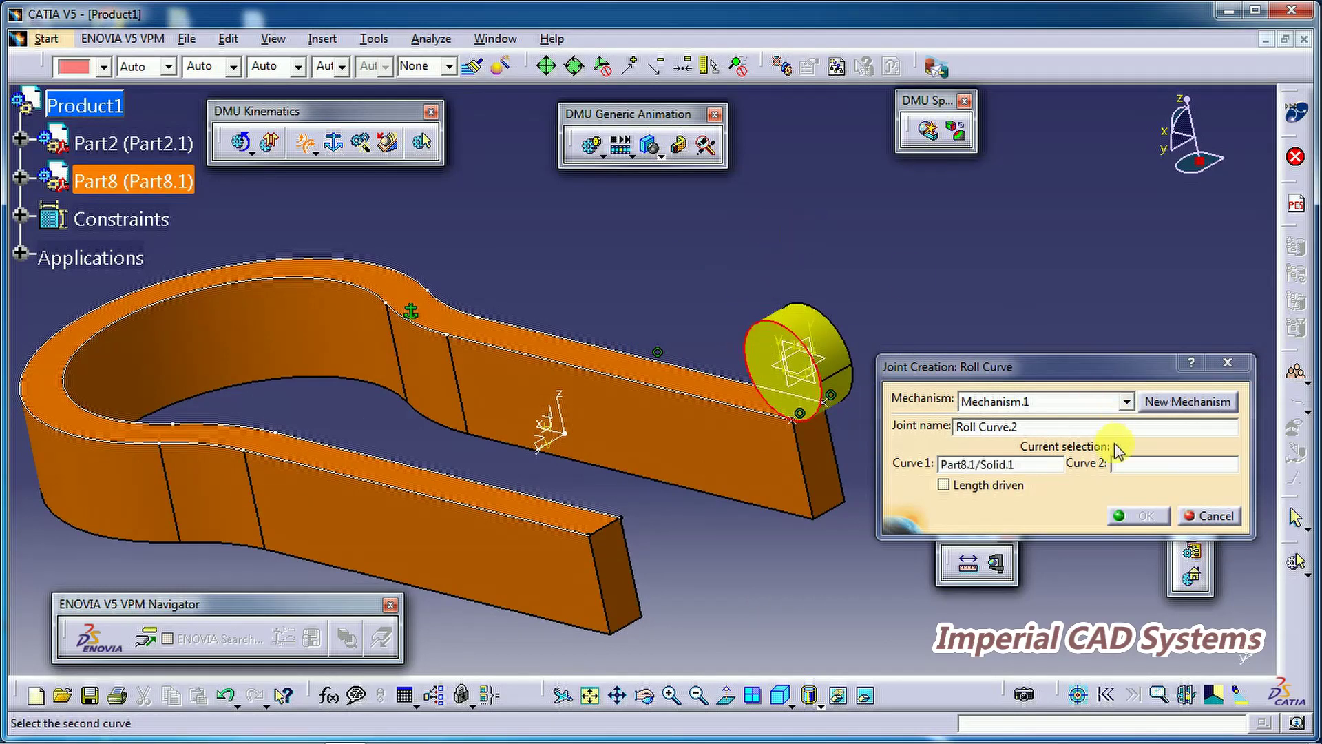
left_click(460, 337)
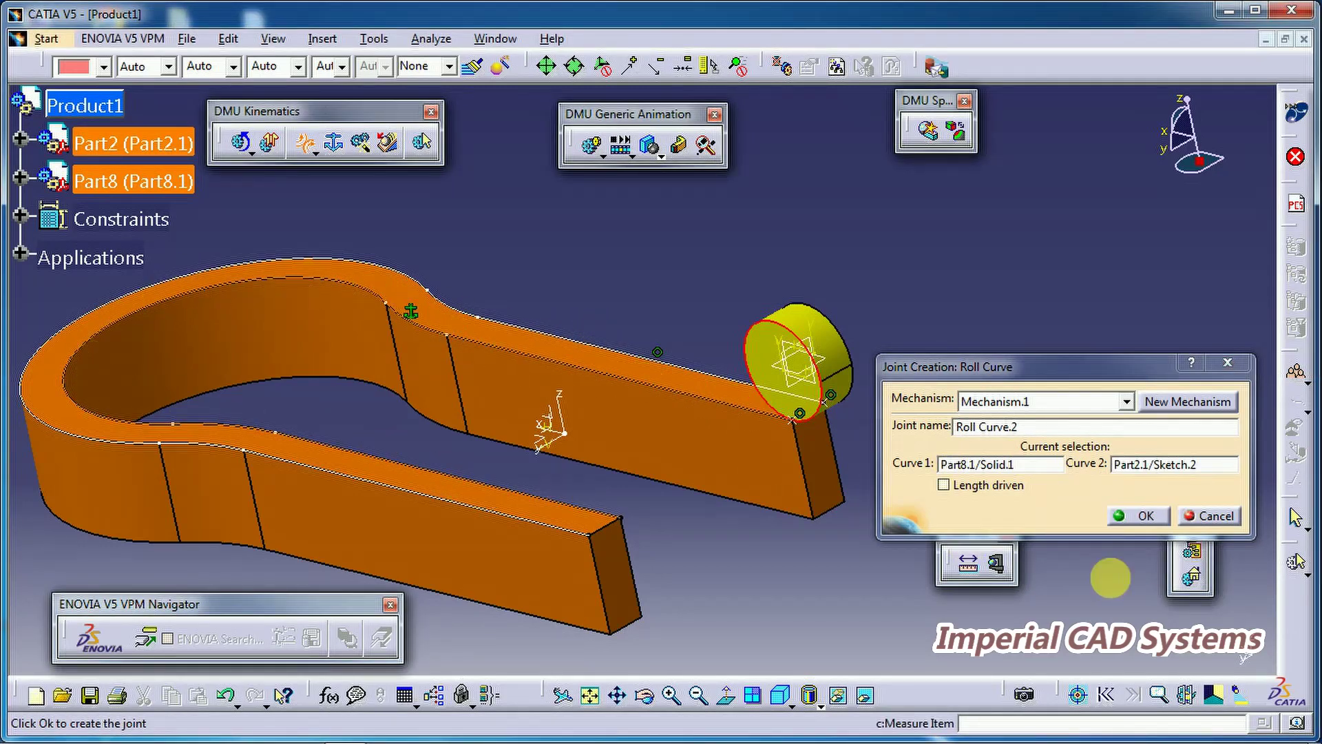
left_click(989, 486)
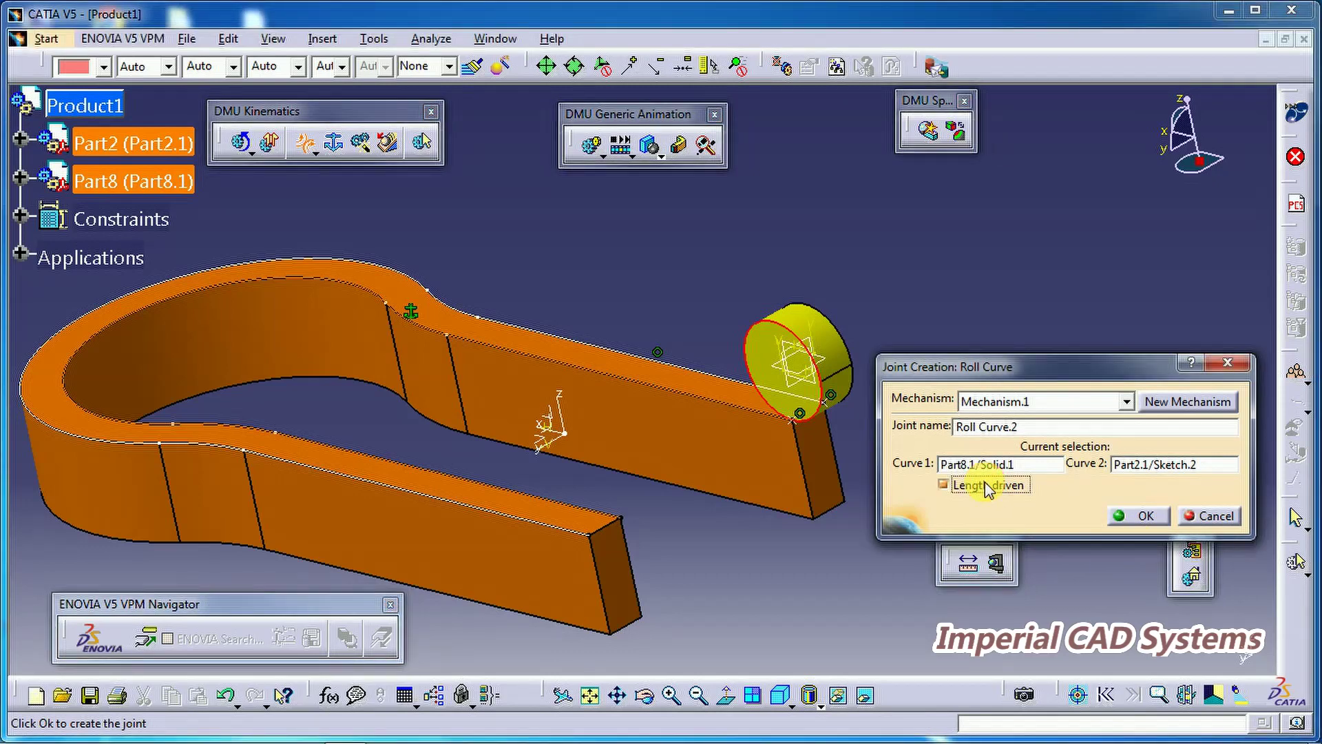
left_click(1145, 516)
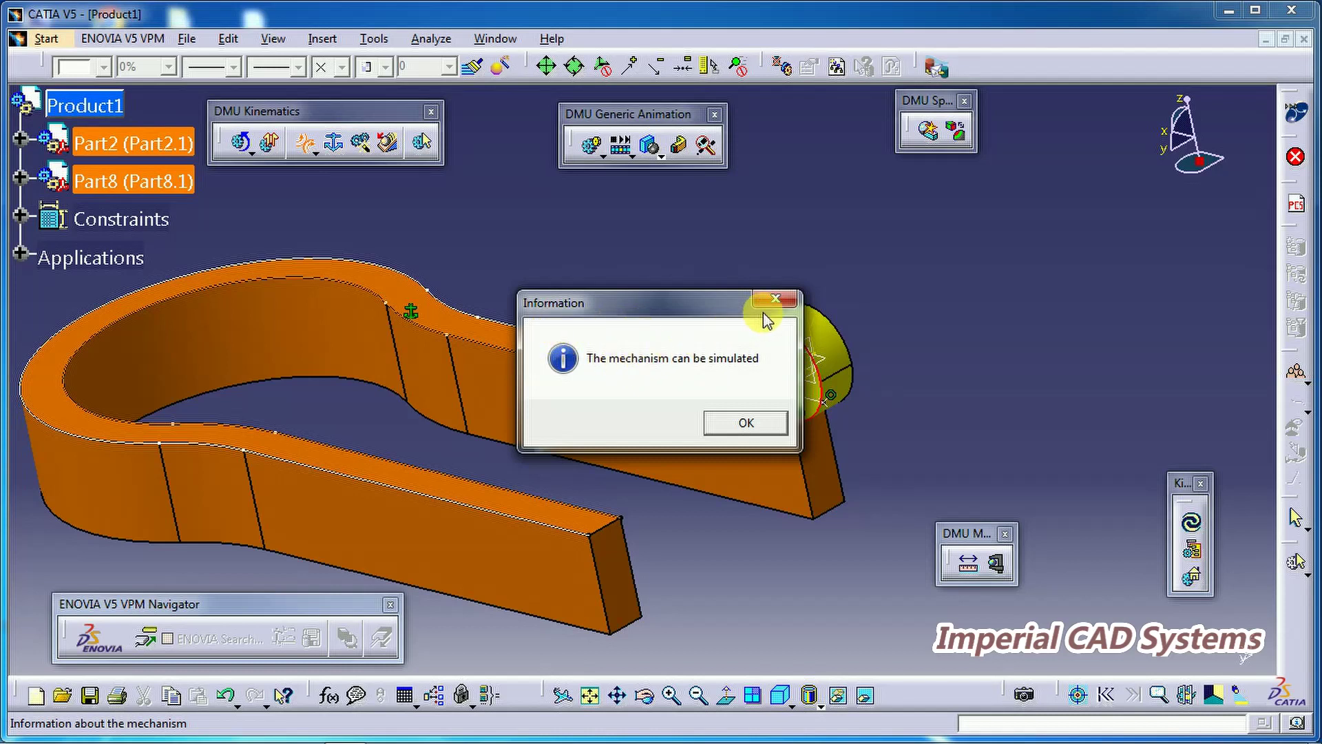
left_click(762, 425)
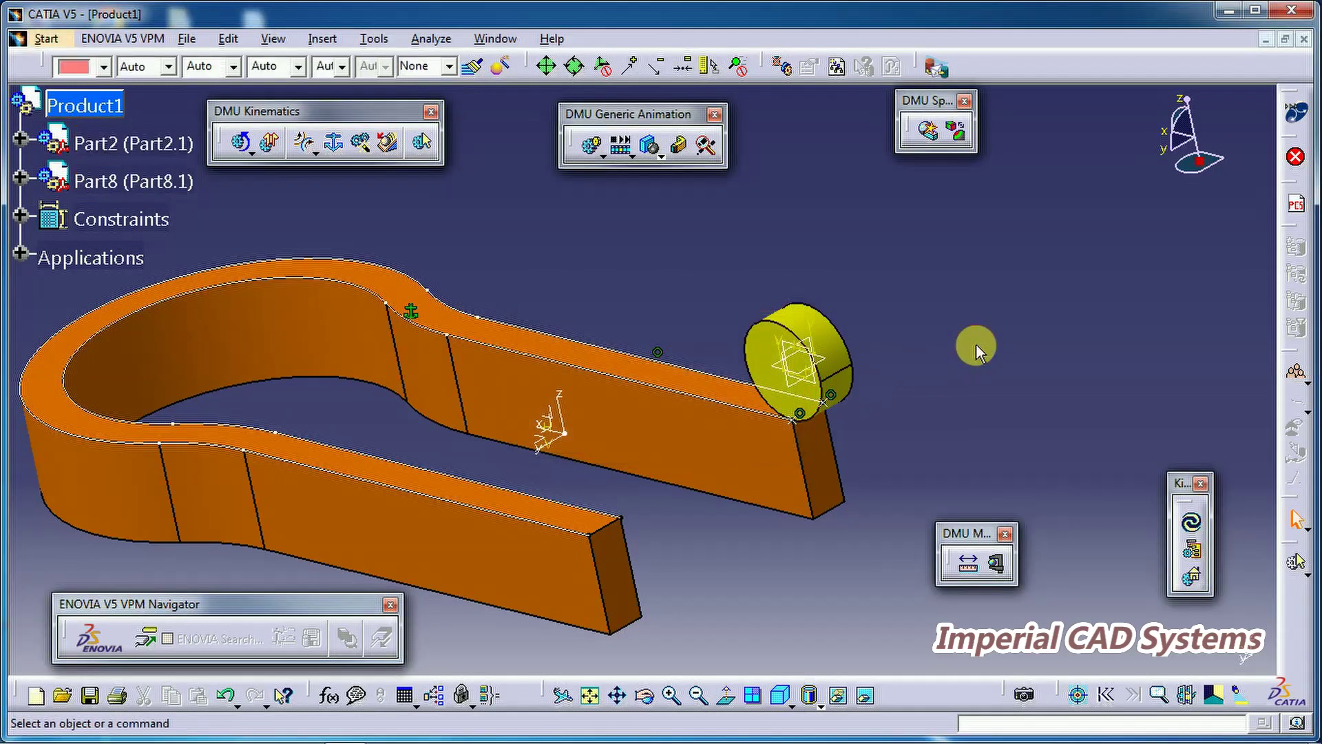
Step: Begin a simulation with Mechanism.1 selected, then cancel the object selection
middle_click_drag(941, 343, 826, 276)
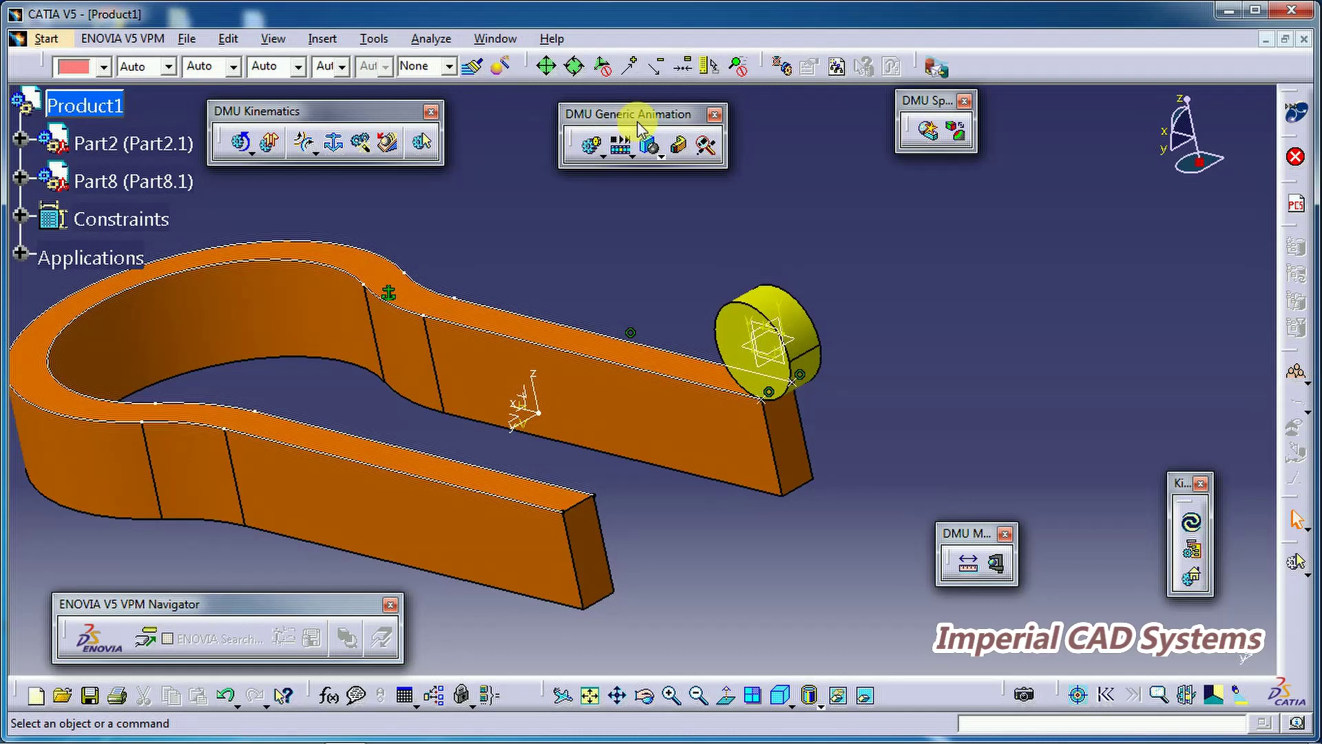
left_click(595, 148)
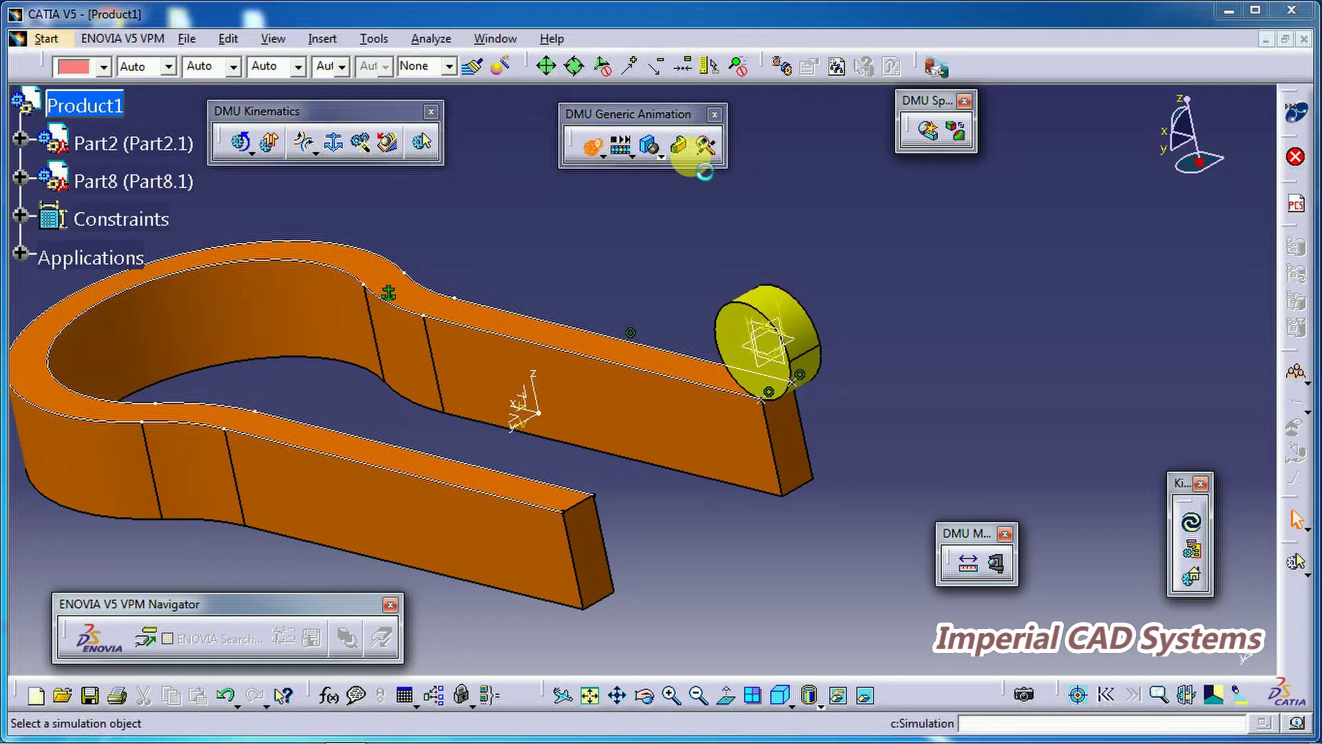
left_click(899, 342)
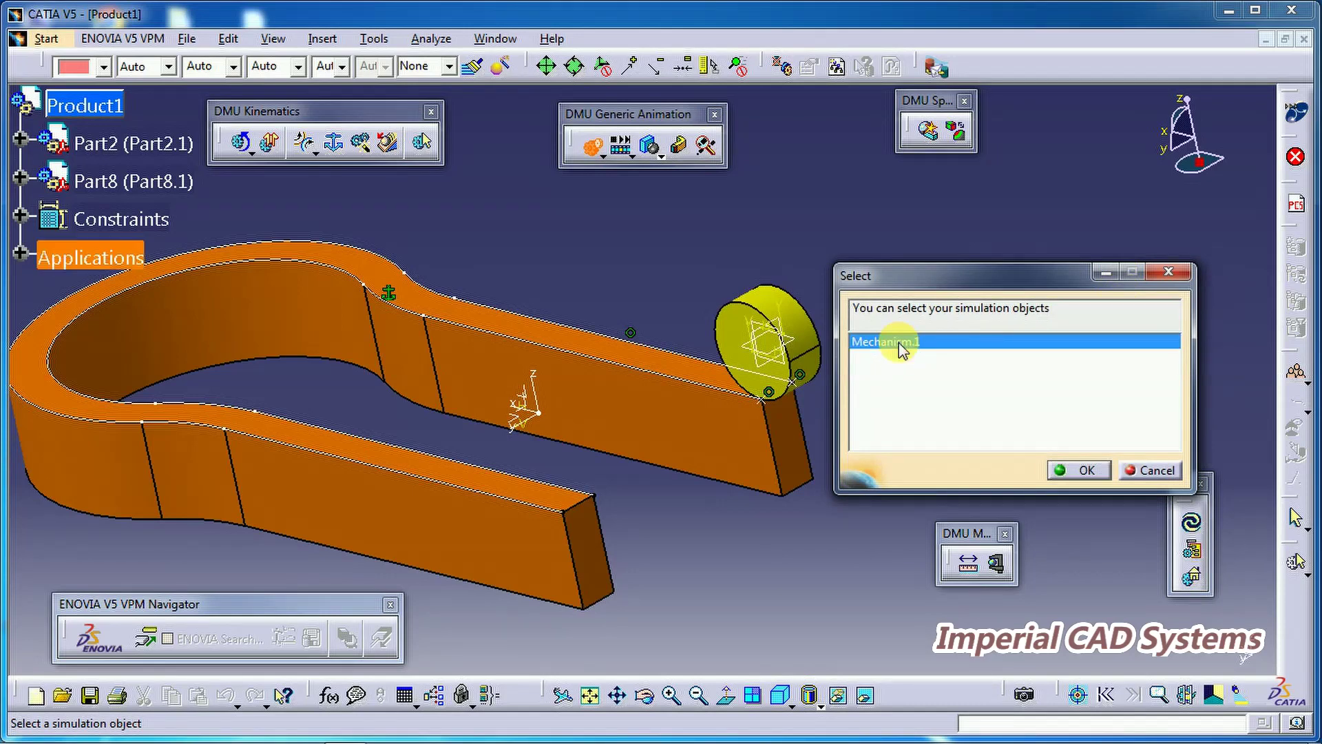
left_click(996, 259)
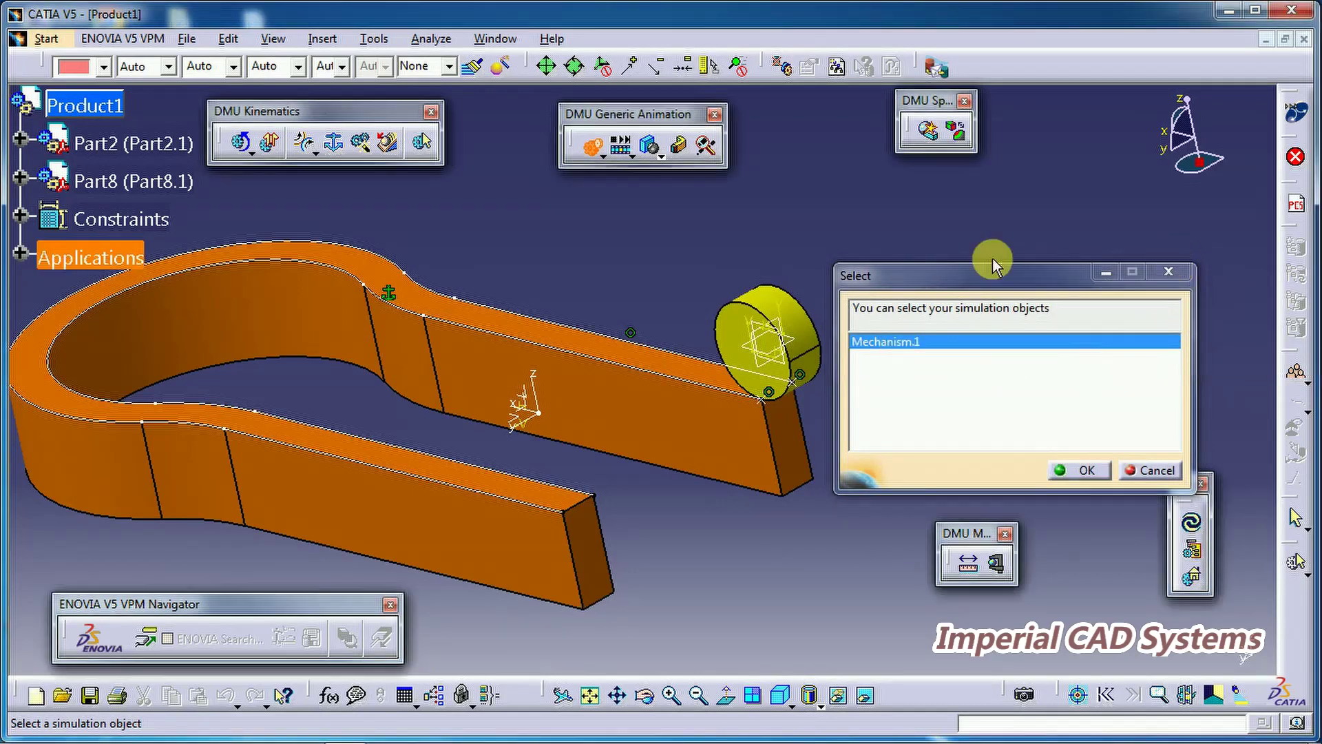
left_click(1130, 468)
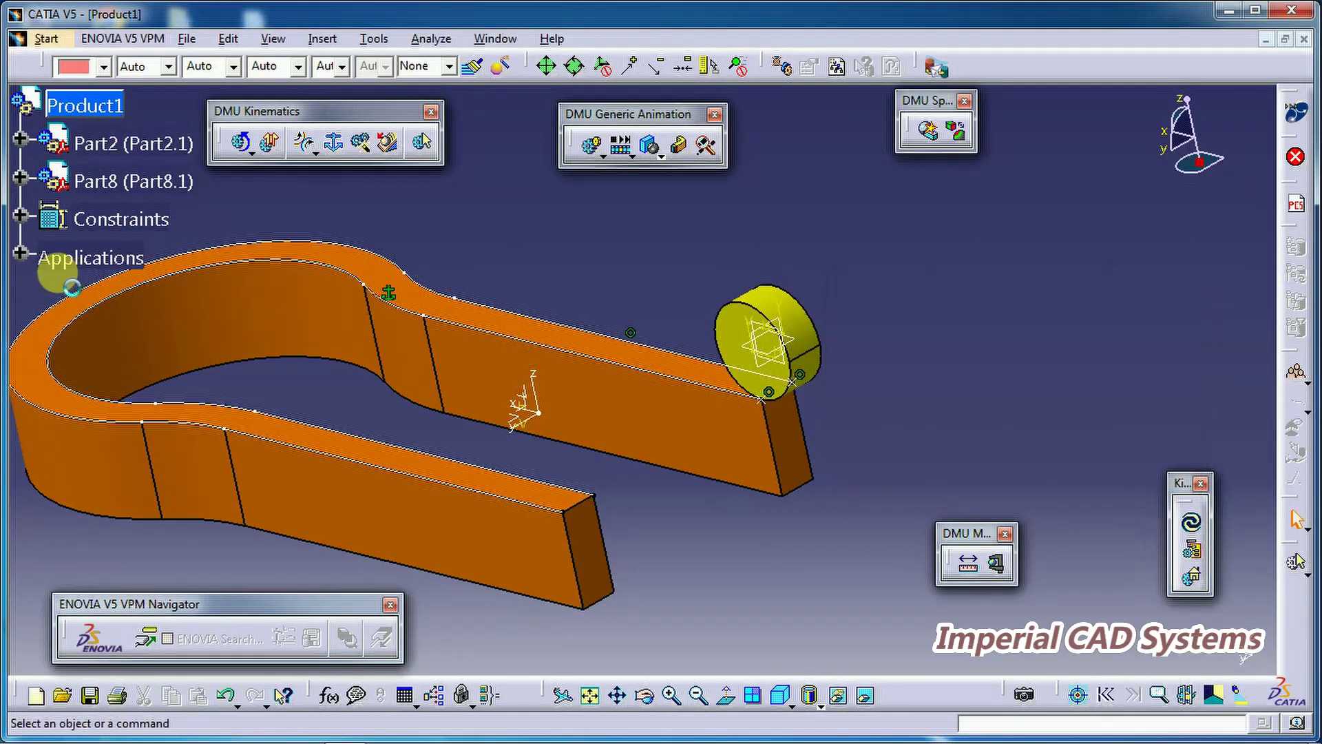
Step: Expand Mechanism.1 to review its joints and Fix Part, then collapse the tree
left_click(22, 254)
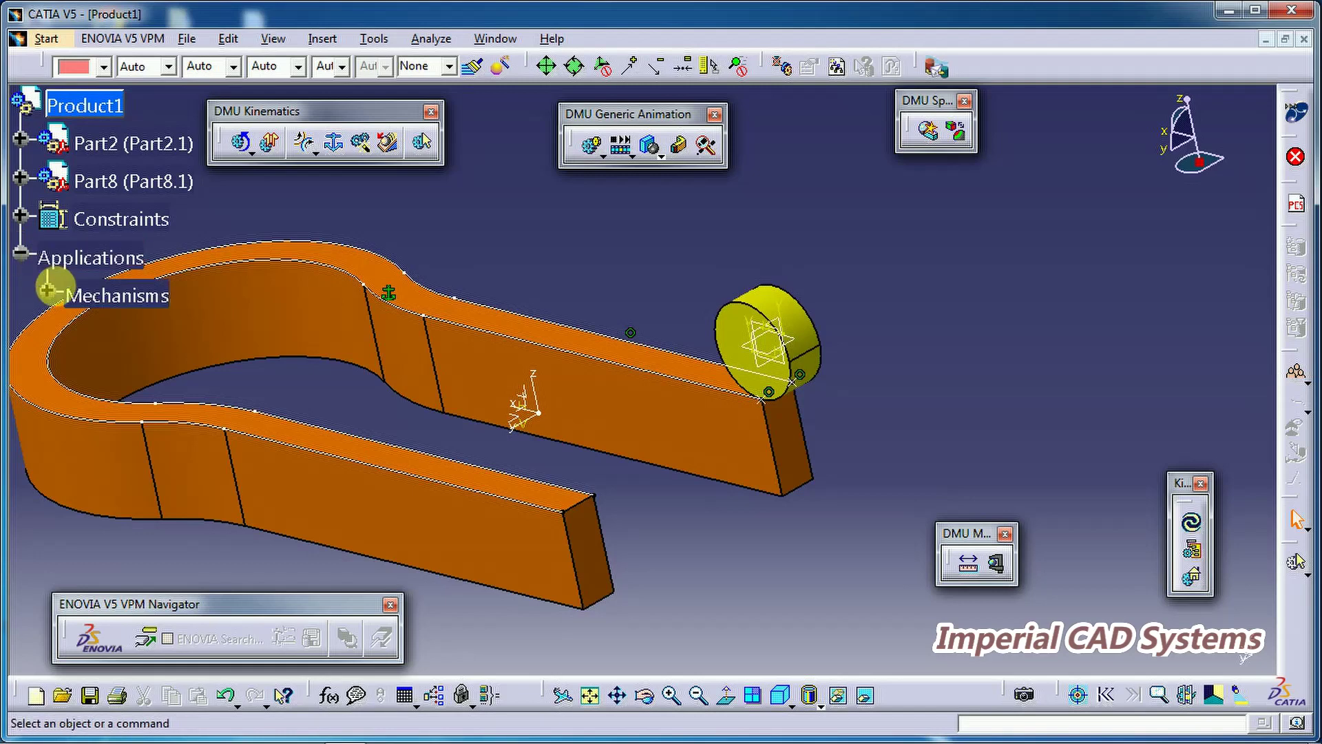
left_click(46, 290)
middle_click_drag(614, 413, 945, 357)
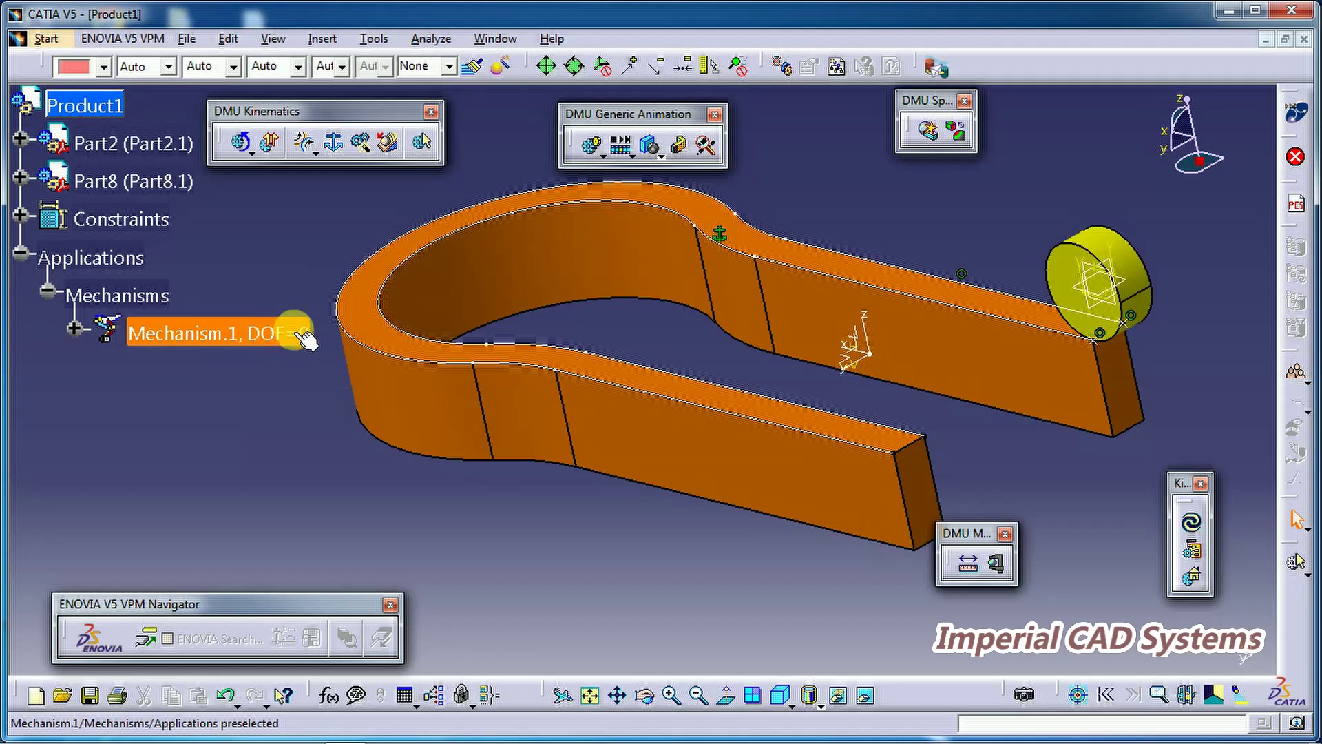
left_click(75, 328)
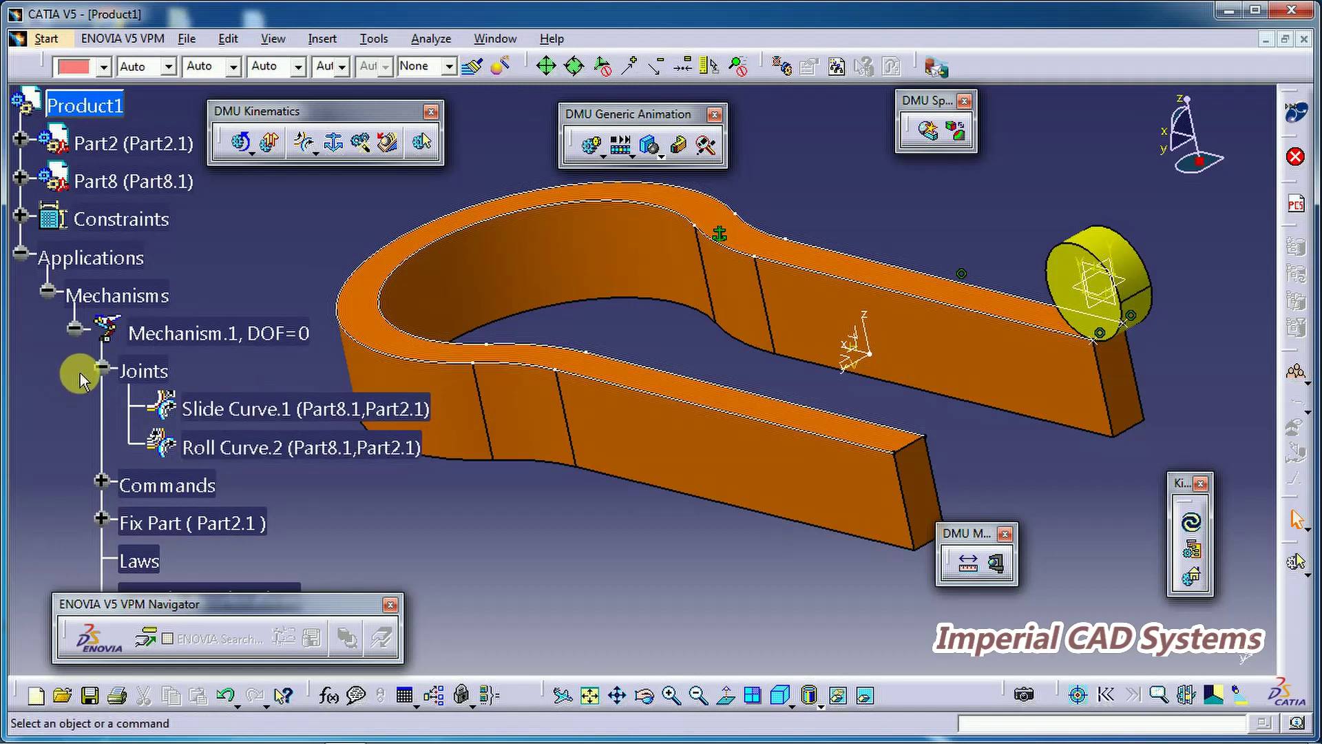
left_click(158, 521)
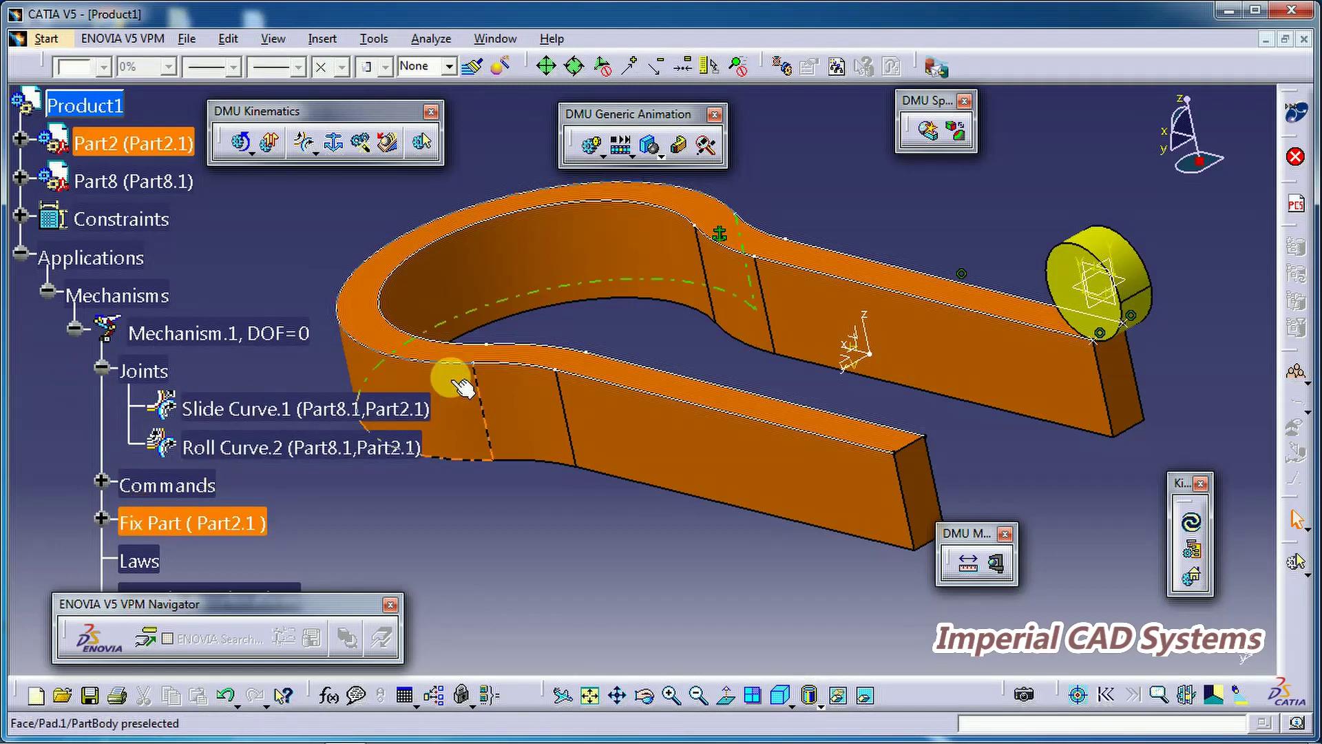
left_click(377, 468)
left_click(74, 330)
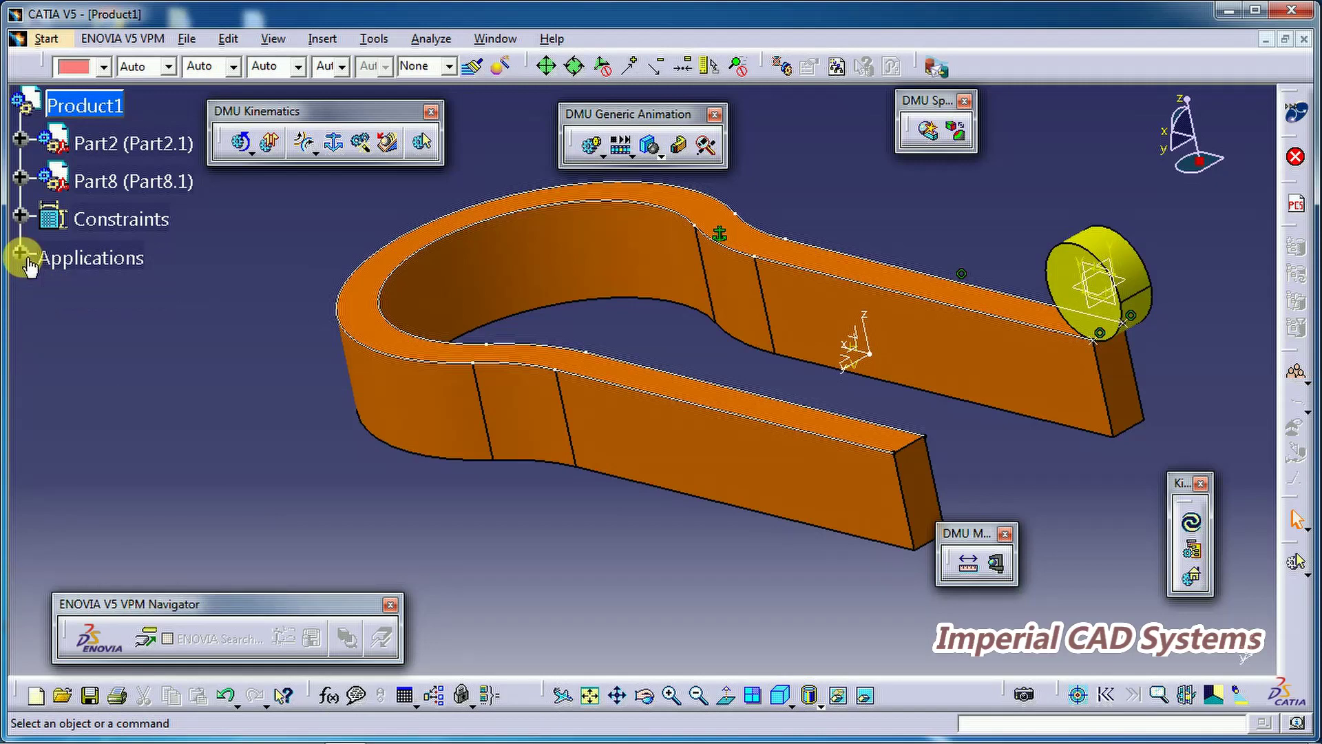
Step: Create Simulation.1 for Mechanism.1 and drive the roller around the U-bend onto the track's other arm
middle_click_drag(696, 344, 438, 383)
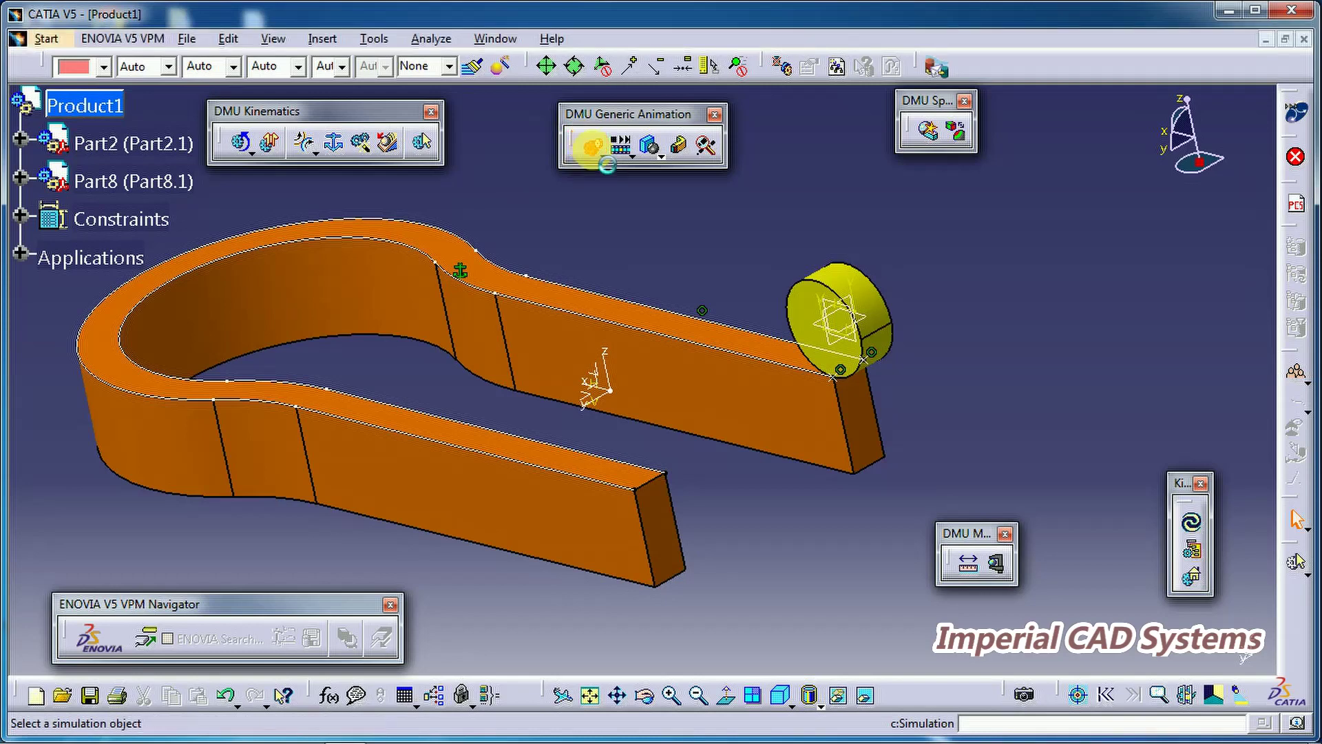
middle_click_drag(770, 543, 645, 575)
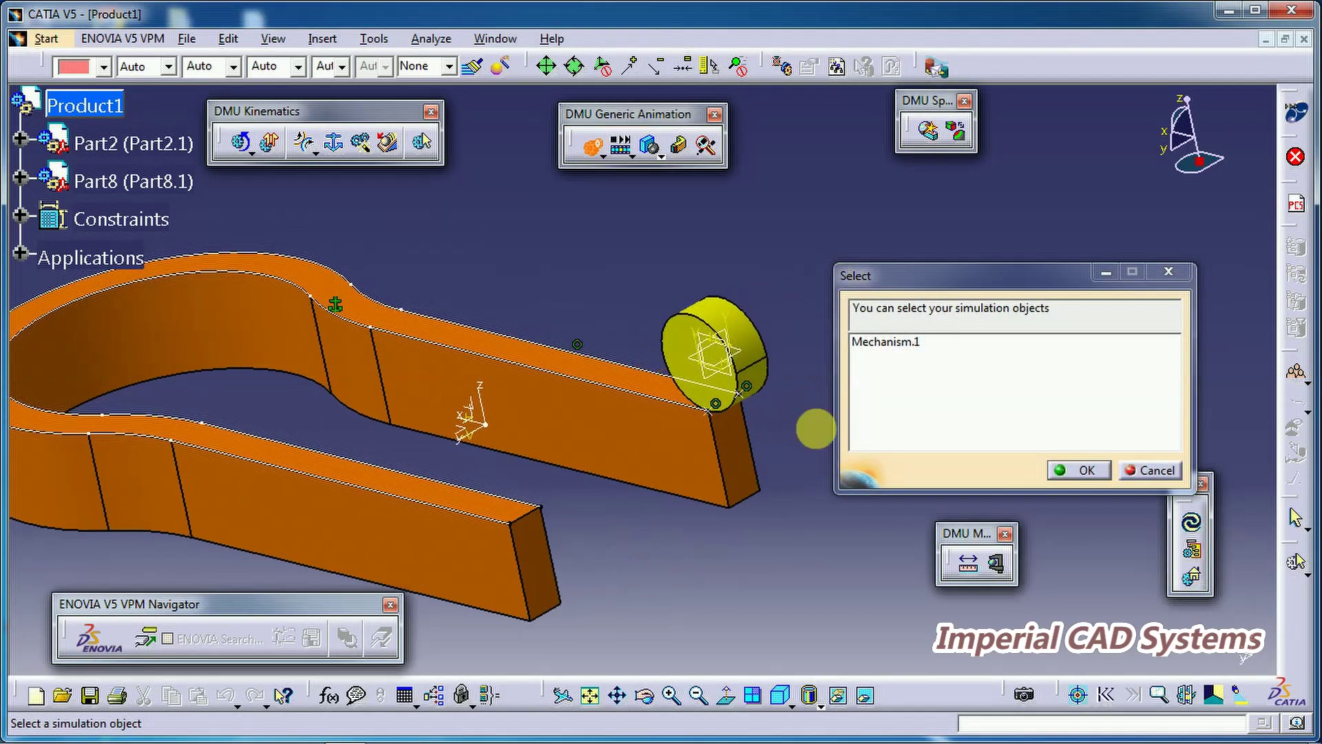
left_click(918, 342)
left_click(1086, 470)
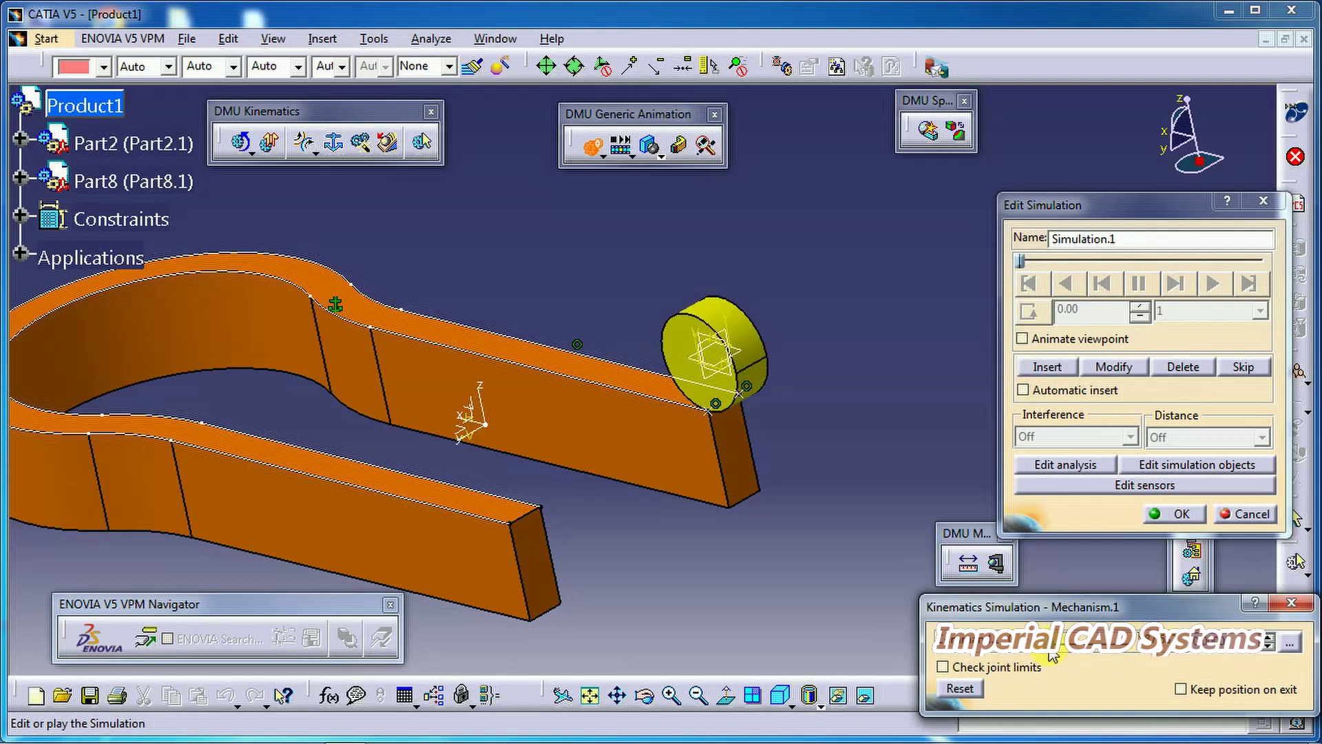
left_click_drag(1051, 654, 1143, 657)
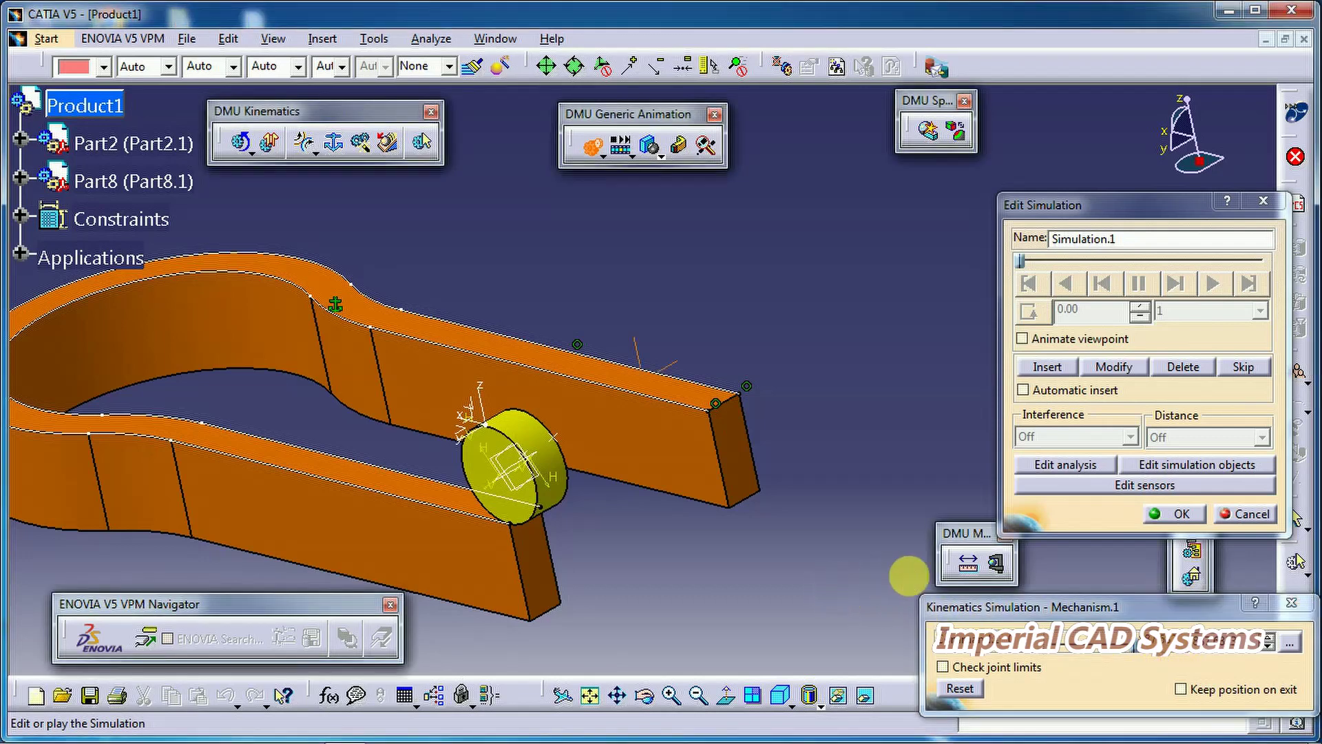
middle_click_drag(881, 578, 980, 568)
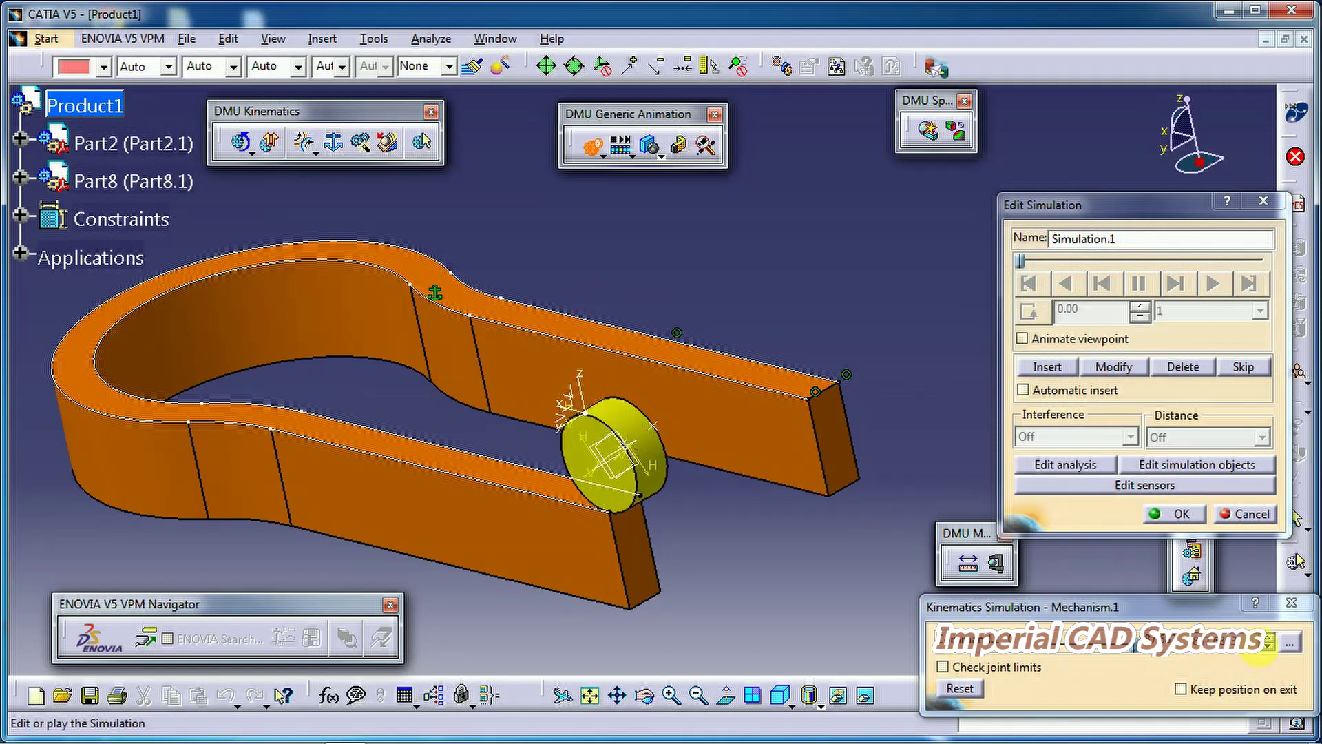
Step: Insert the roller's current position as a step, set interpolation to 0.02, and rewind
left_click(1289, 644)
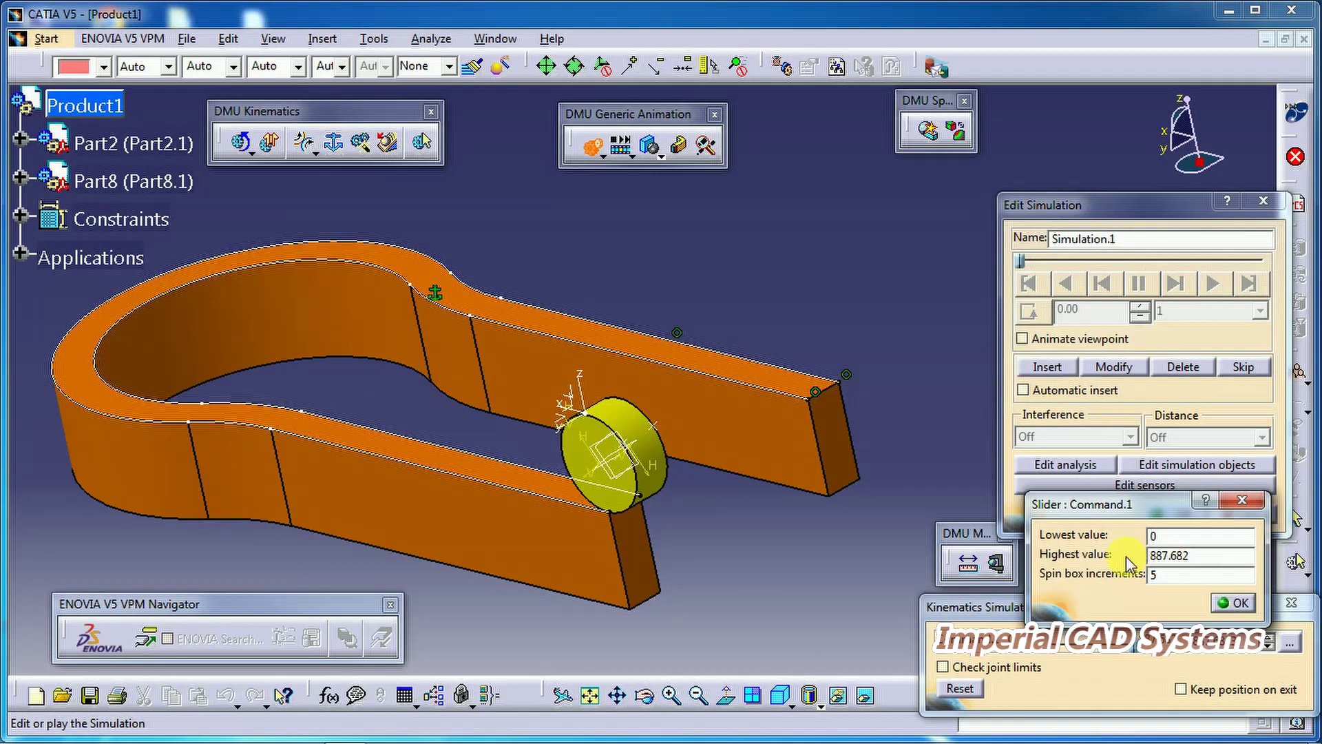
left_click(1236, 603)
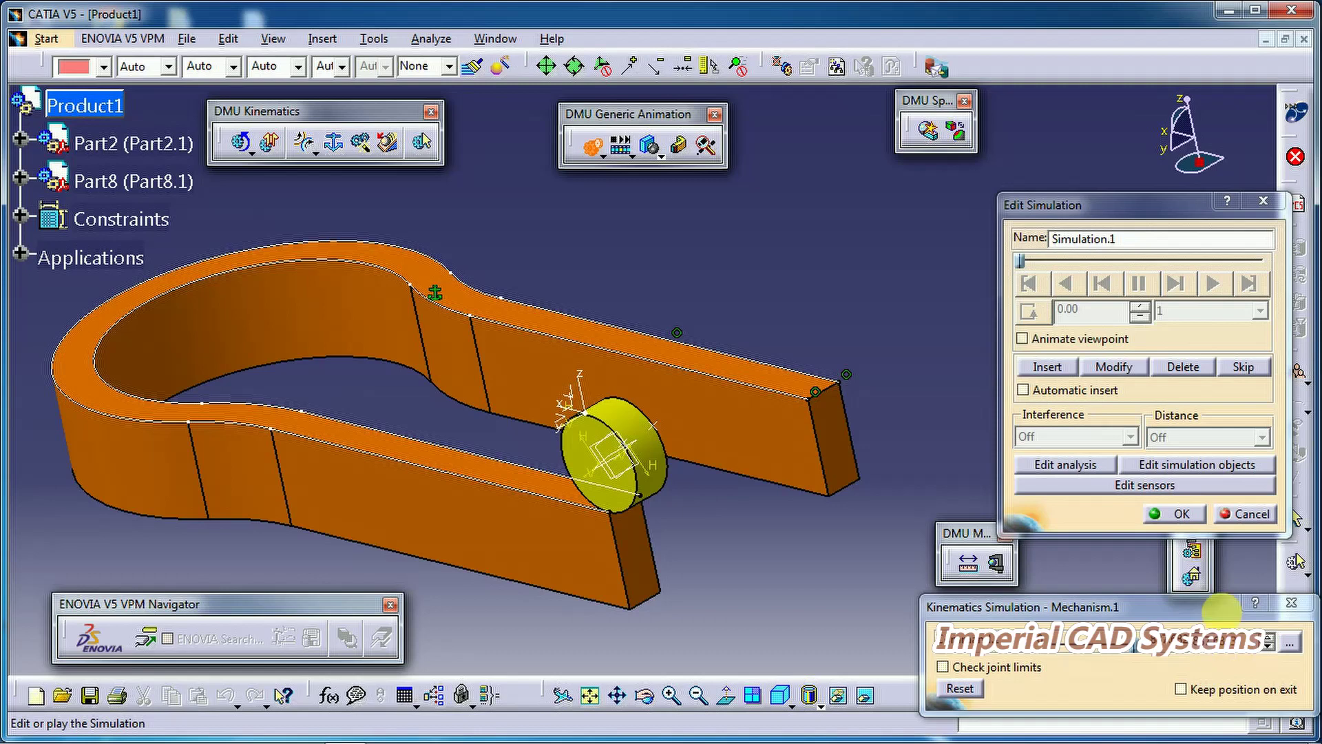
left_click(1046, 369)
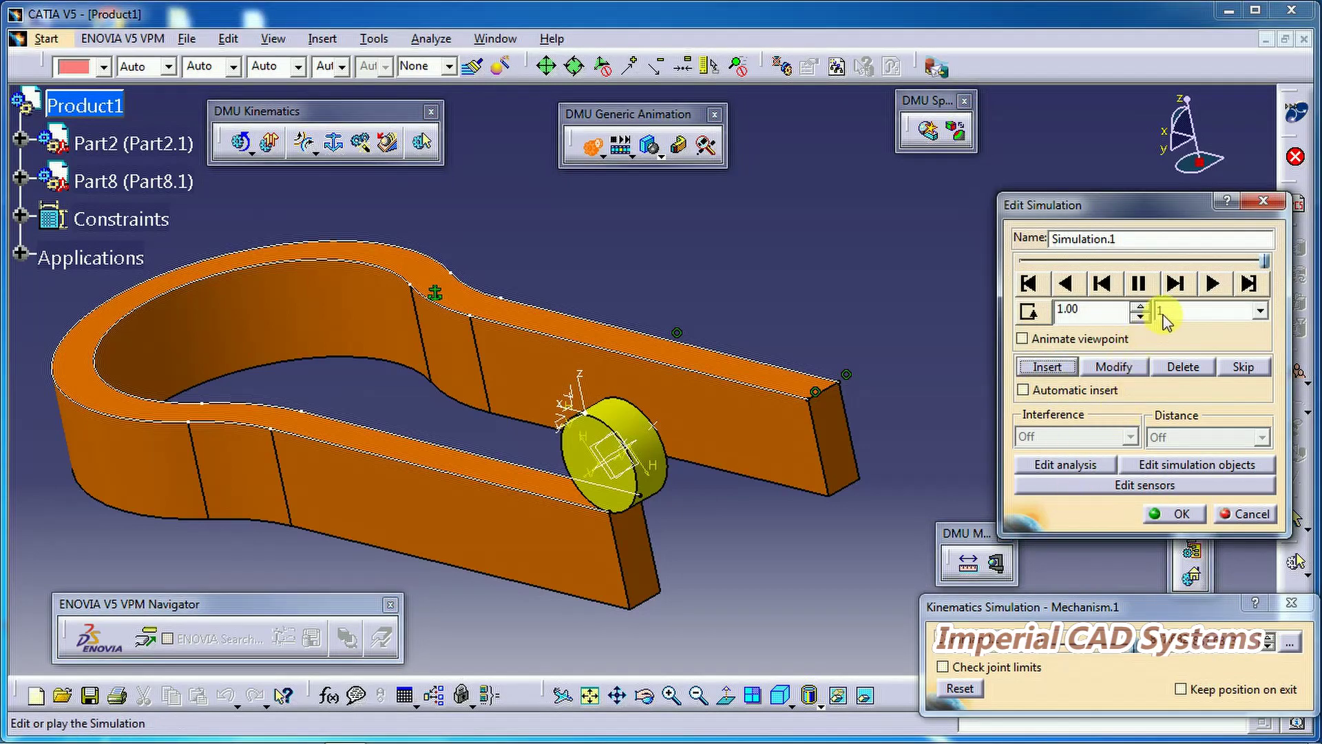
left_click(1260, 314)
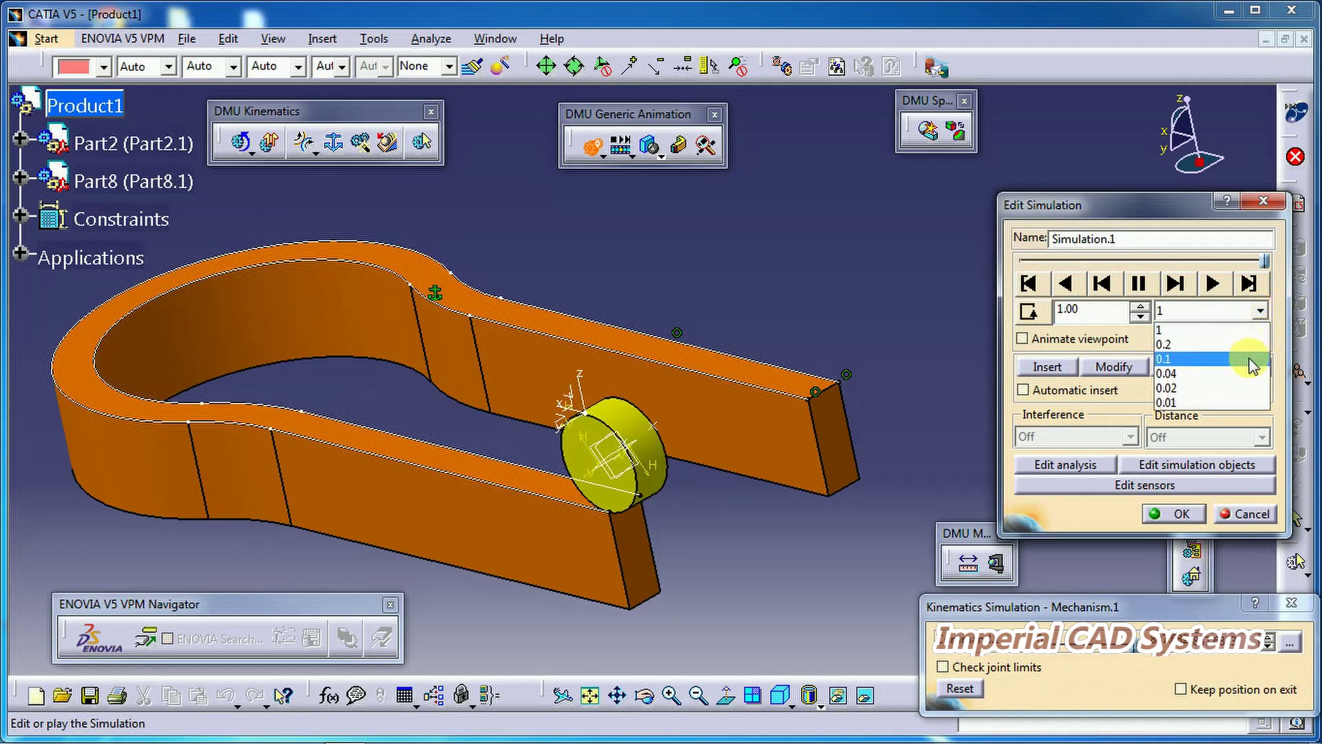
left_click(1227, 388)
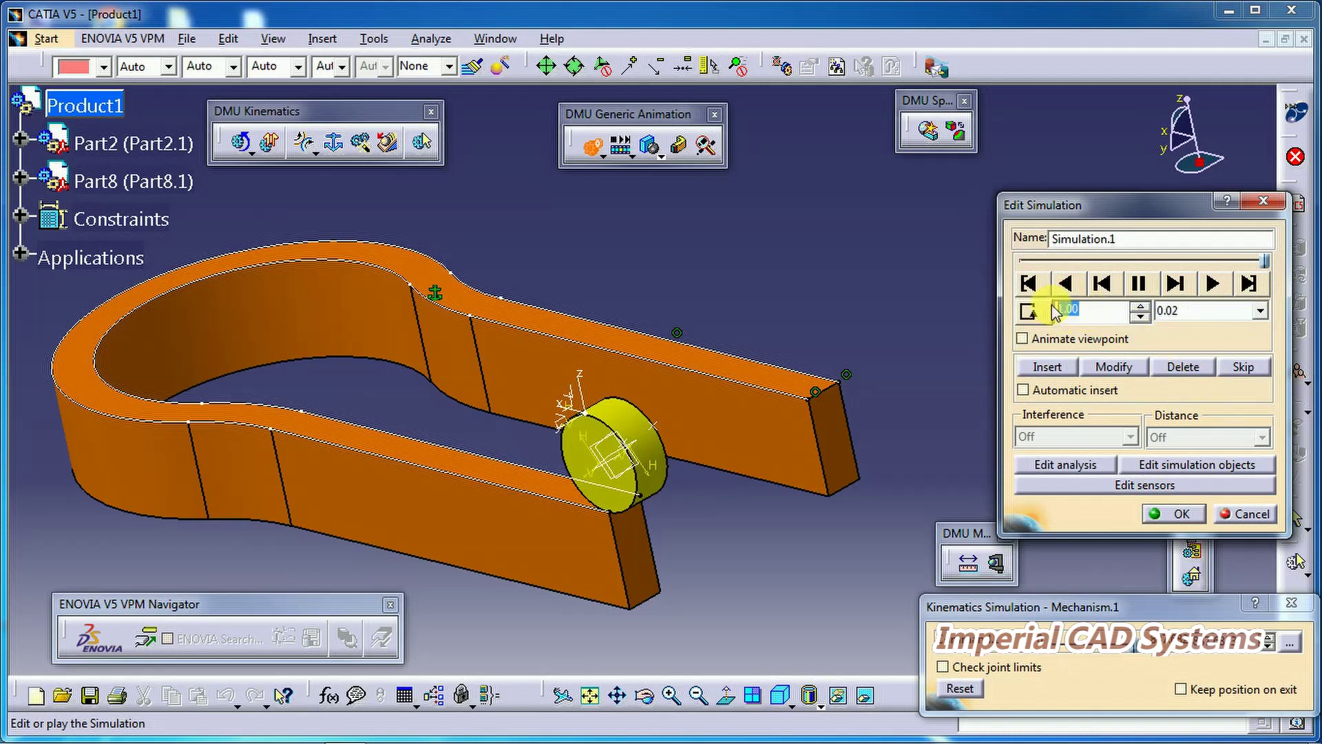
left_click(1067, 284)
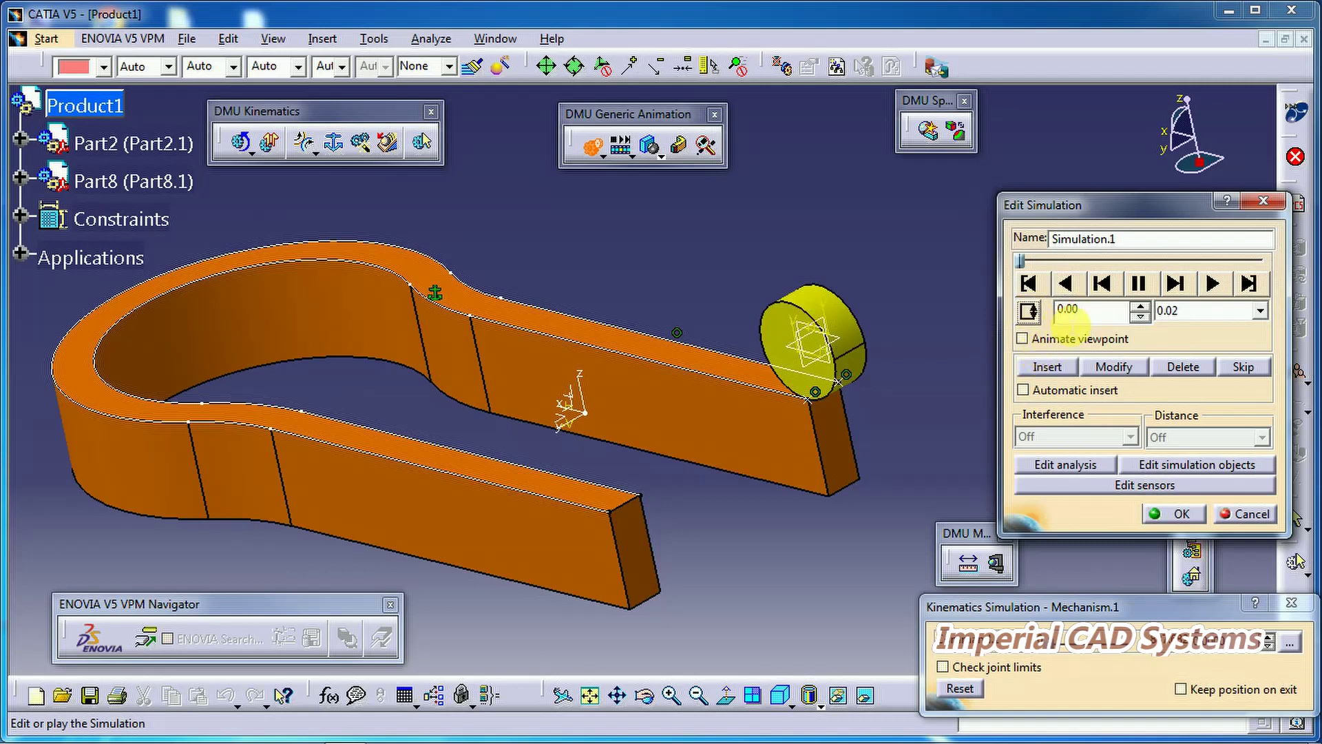
Step: Jump the simulation to its end, play it backward, and try a 0.2 interpolation step
left_click(1140, 307)
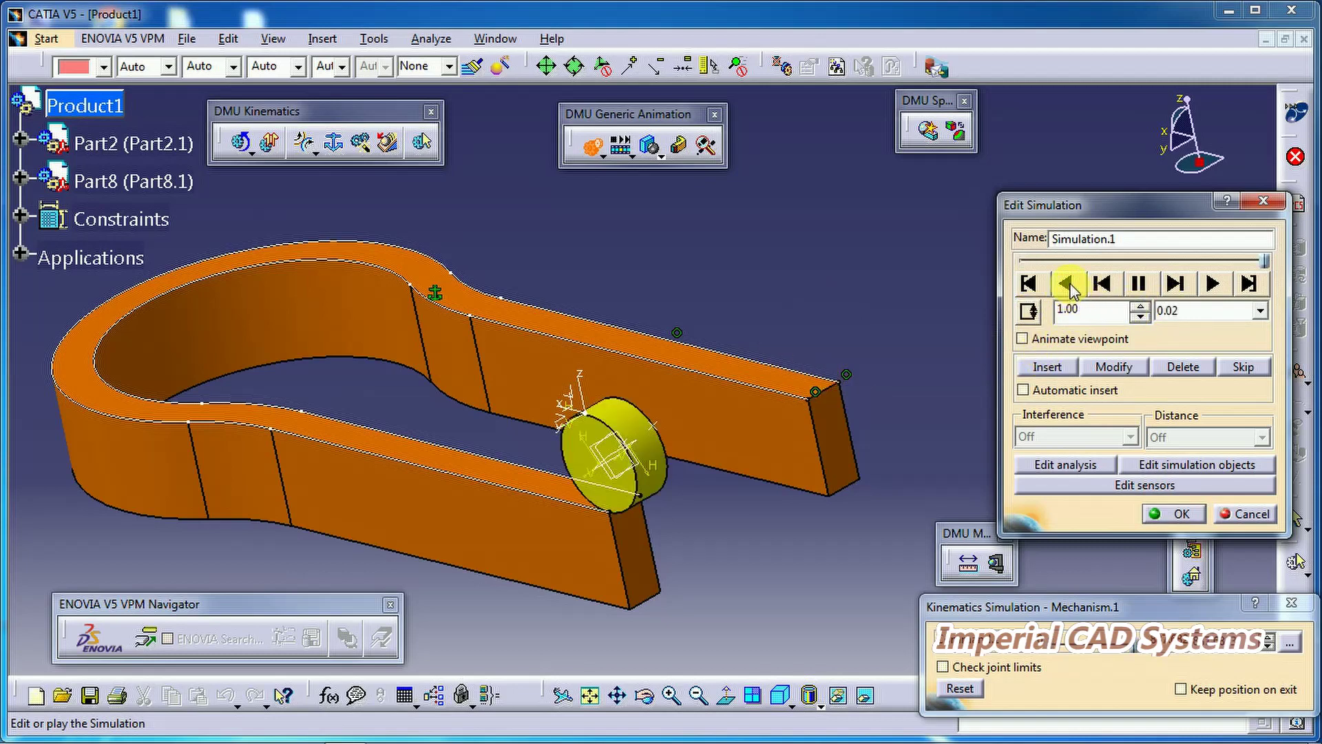
left_click(1067, 285)
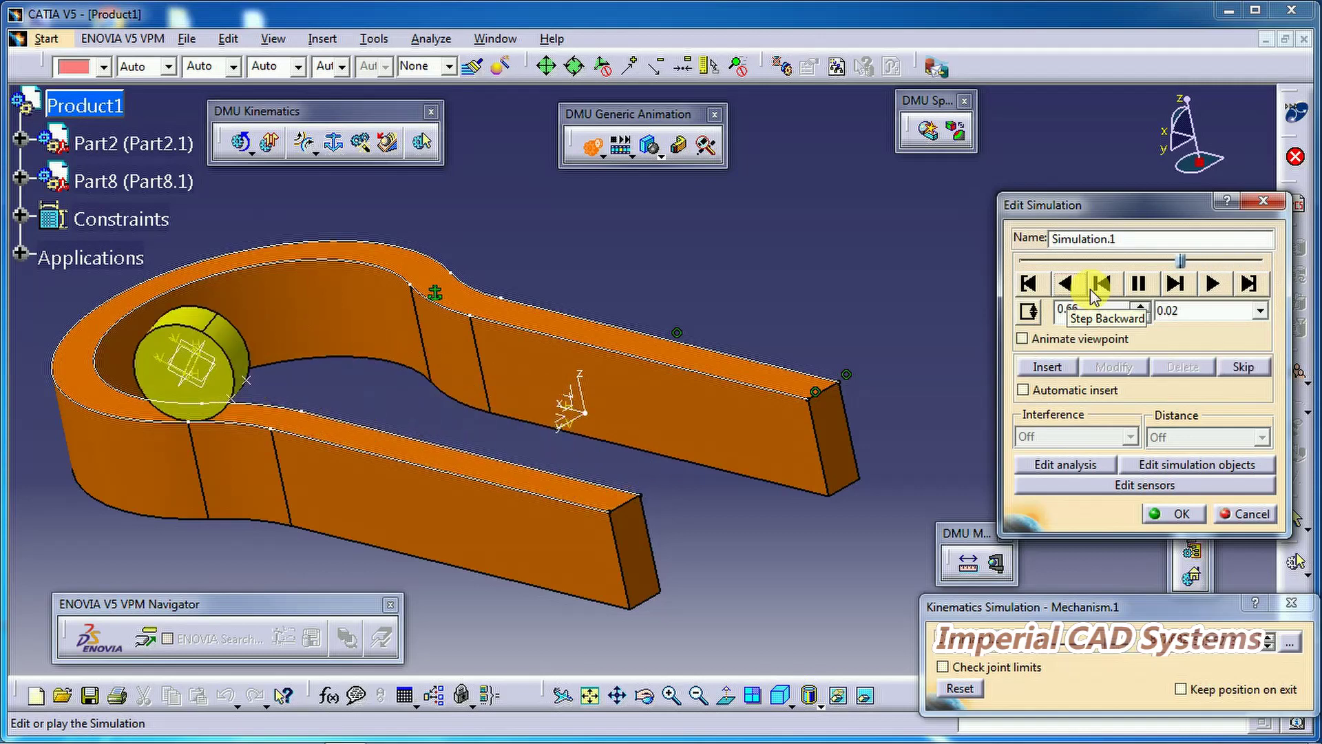
left_click(1263, 310)
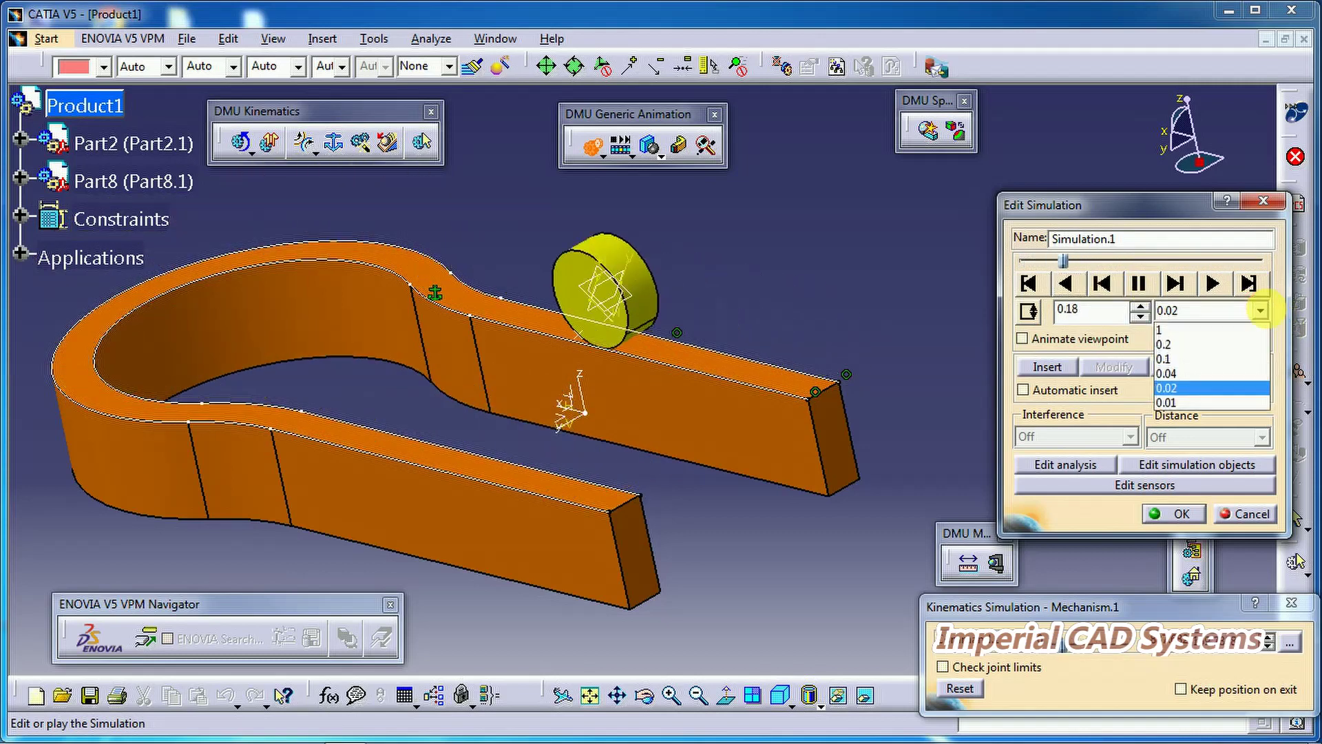
left_click(1244, 345)
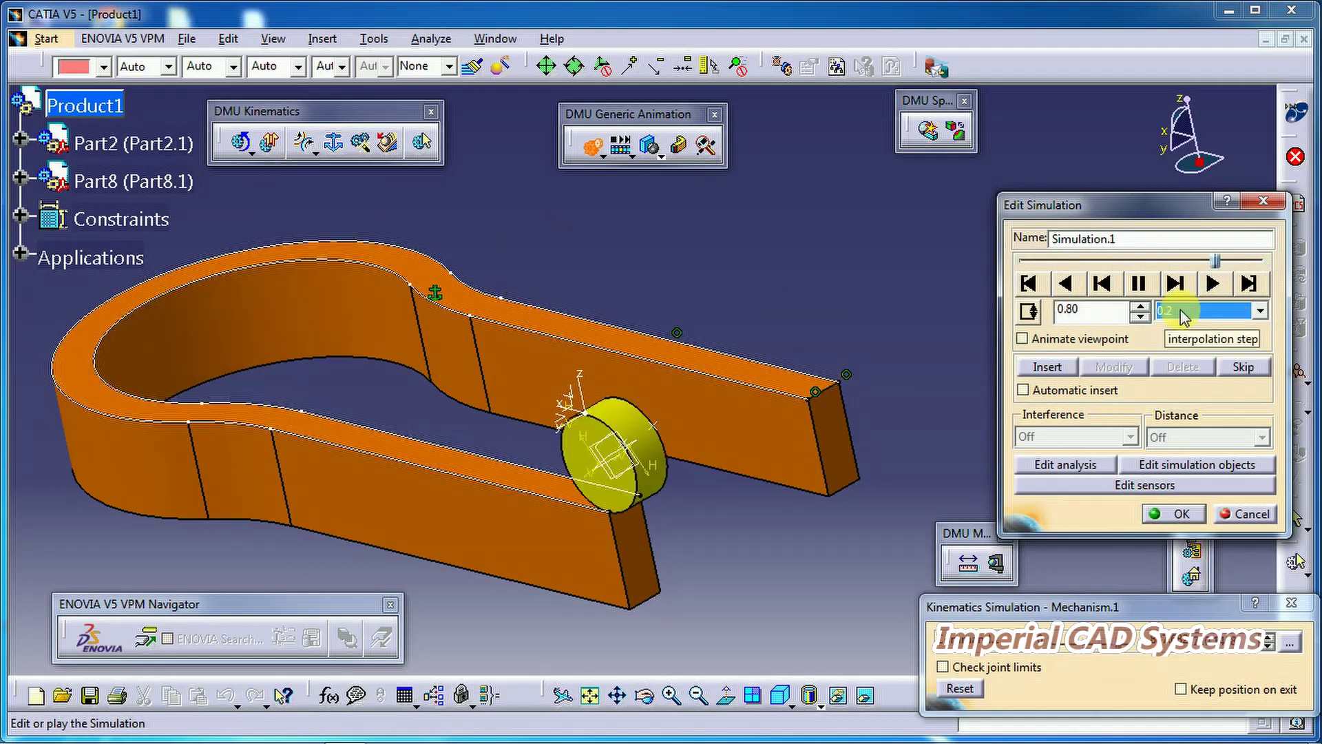
Step: Play the roller along the track at a 0.01 step, then reset the step to 0.02
left_click(1258, 310)
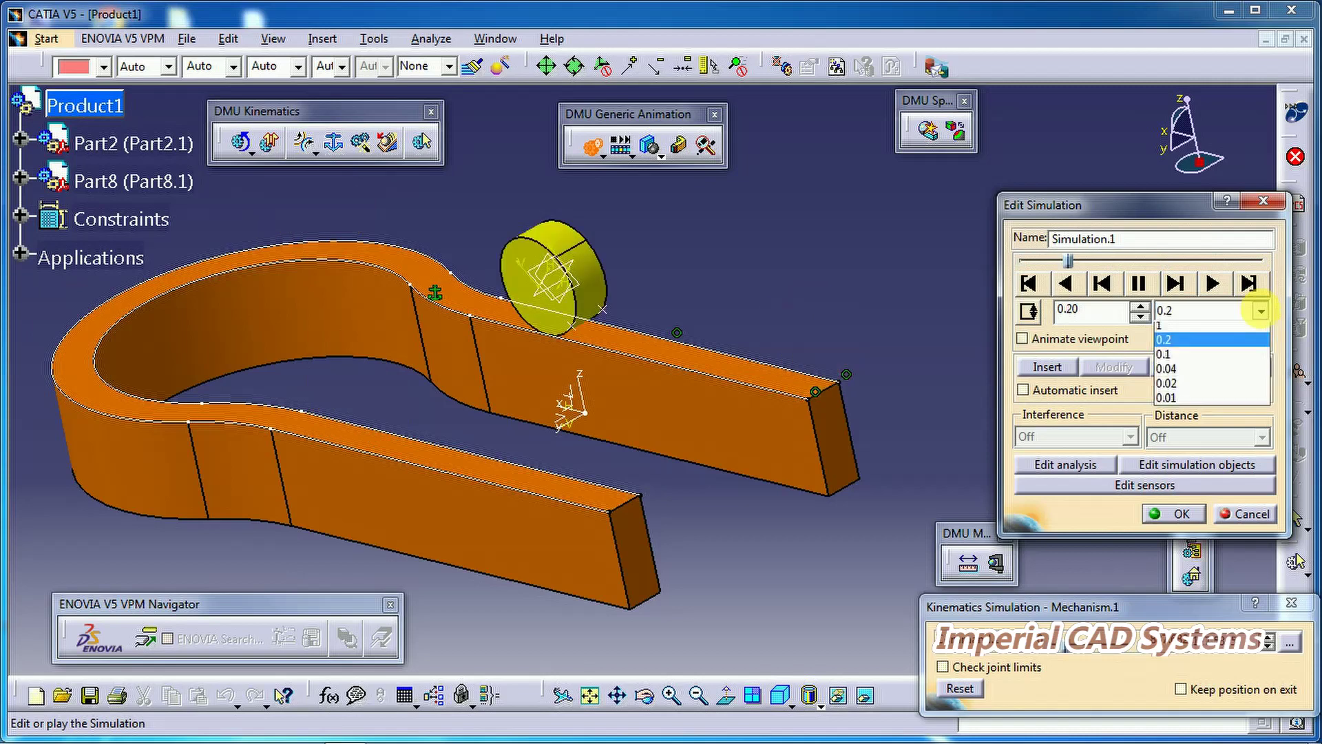
left_click(1223, 400)
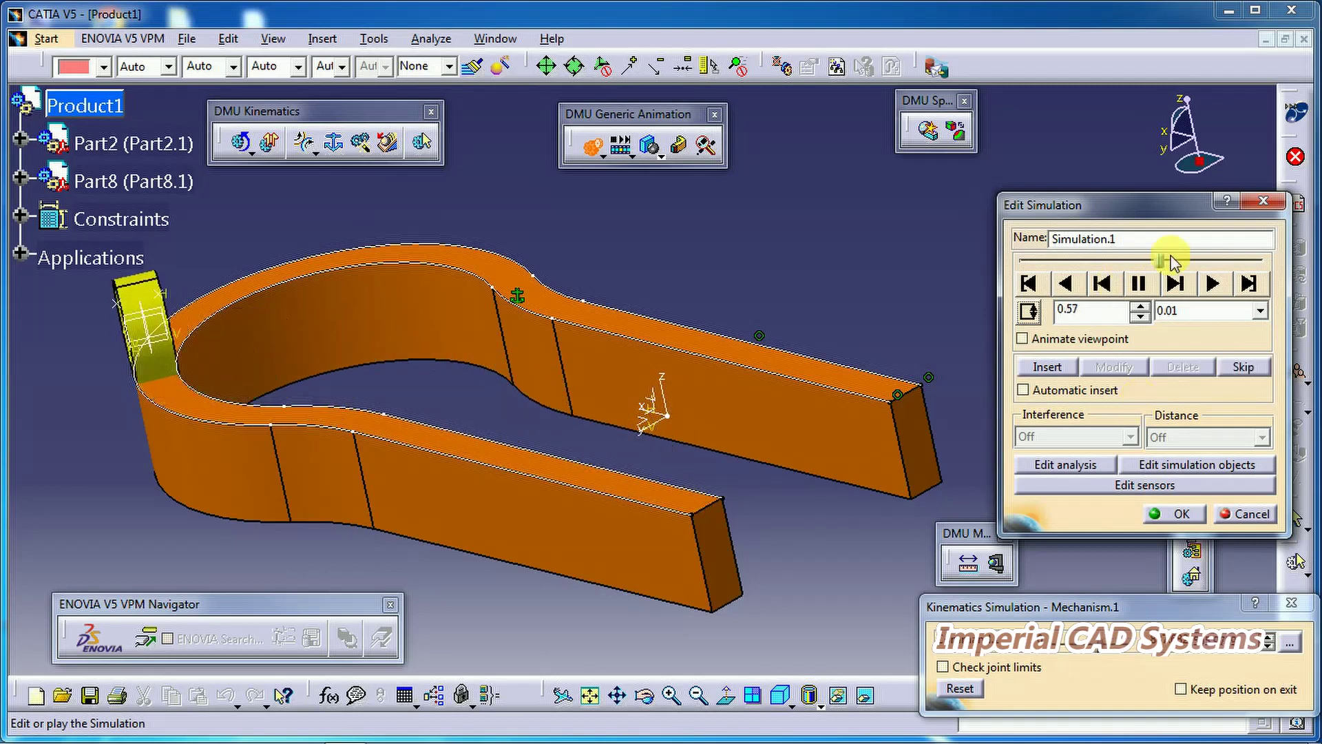
left_click(1260, 310)
left_click(1234, 388)
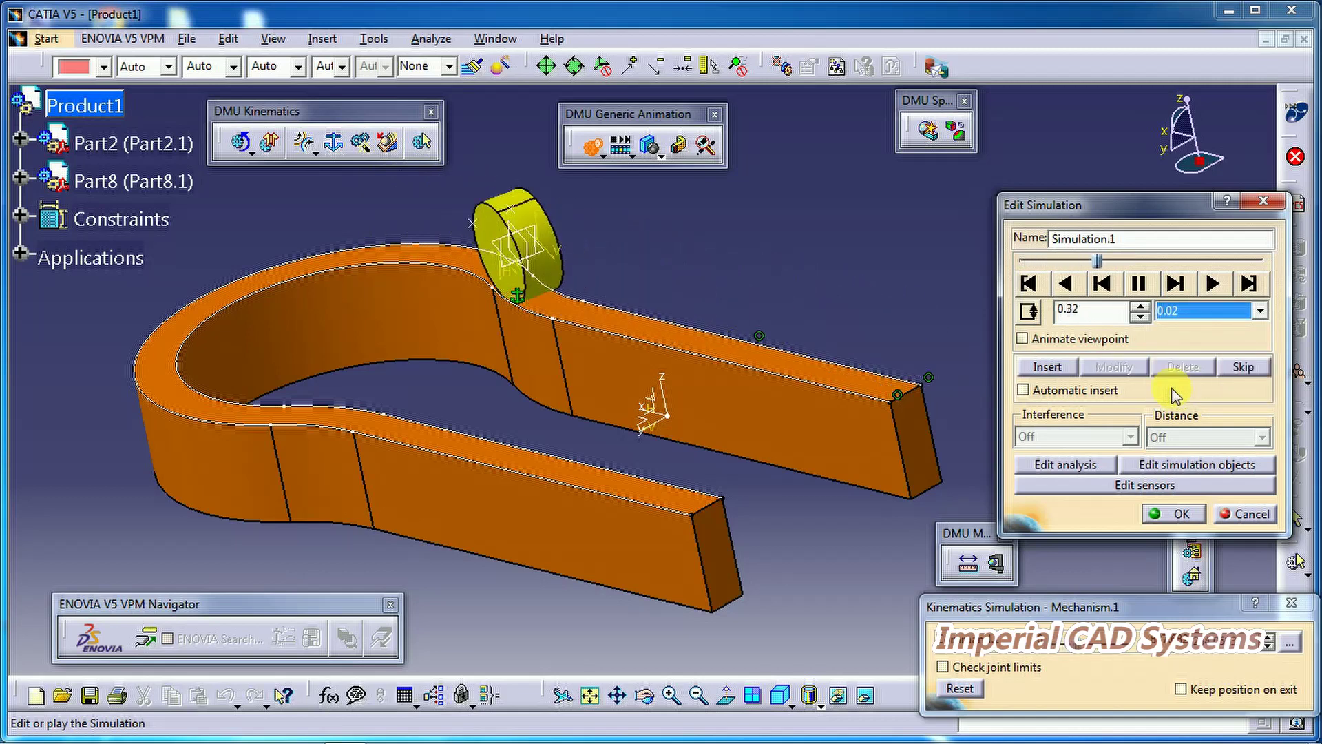
middle_click_drag(770, 286, 854, 373)
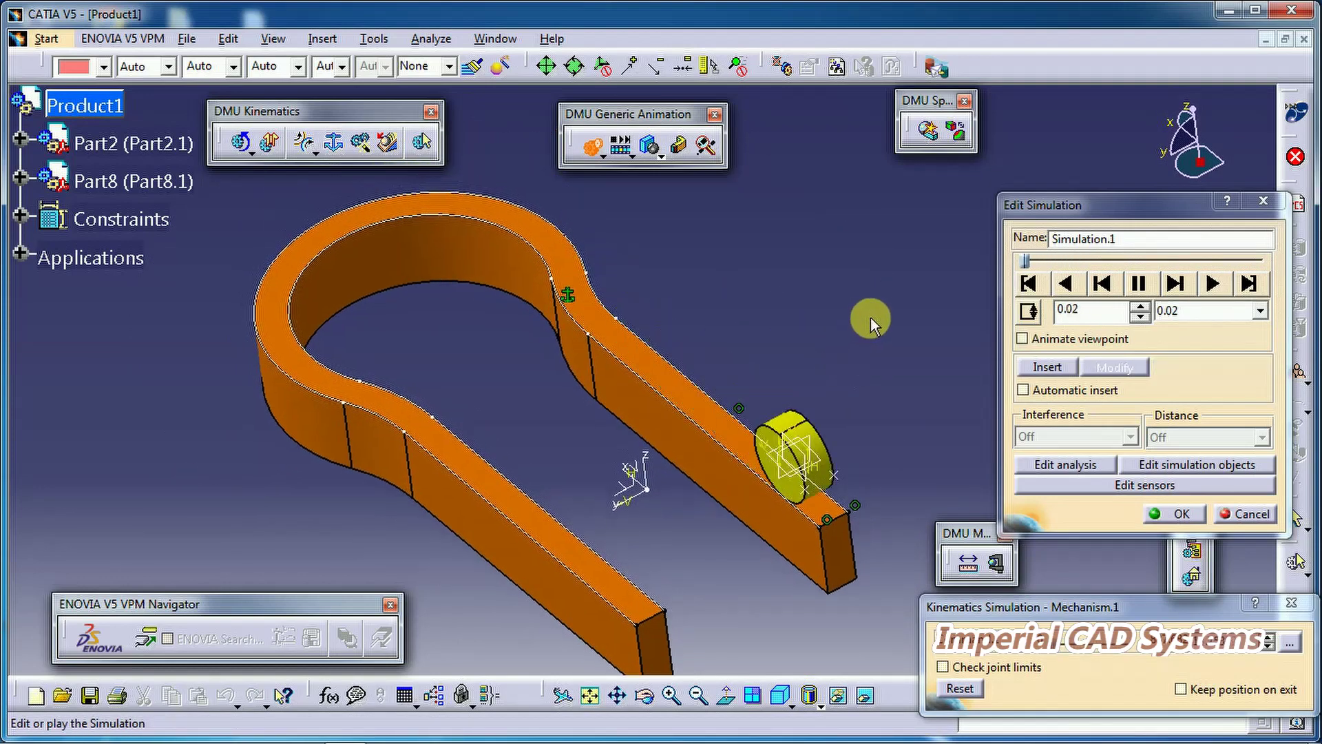